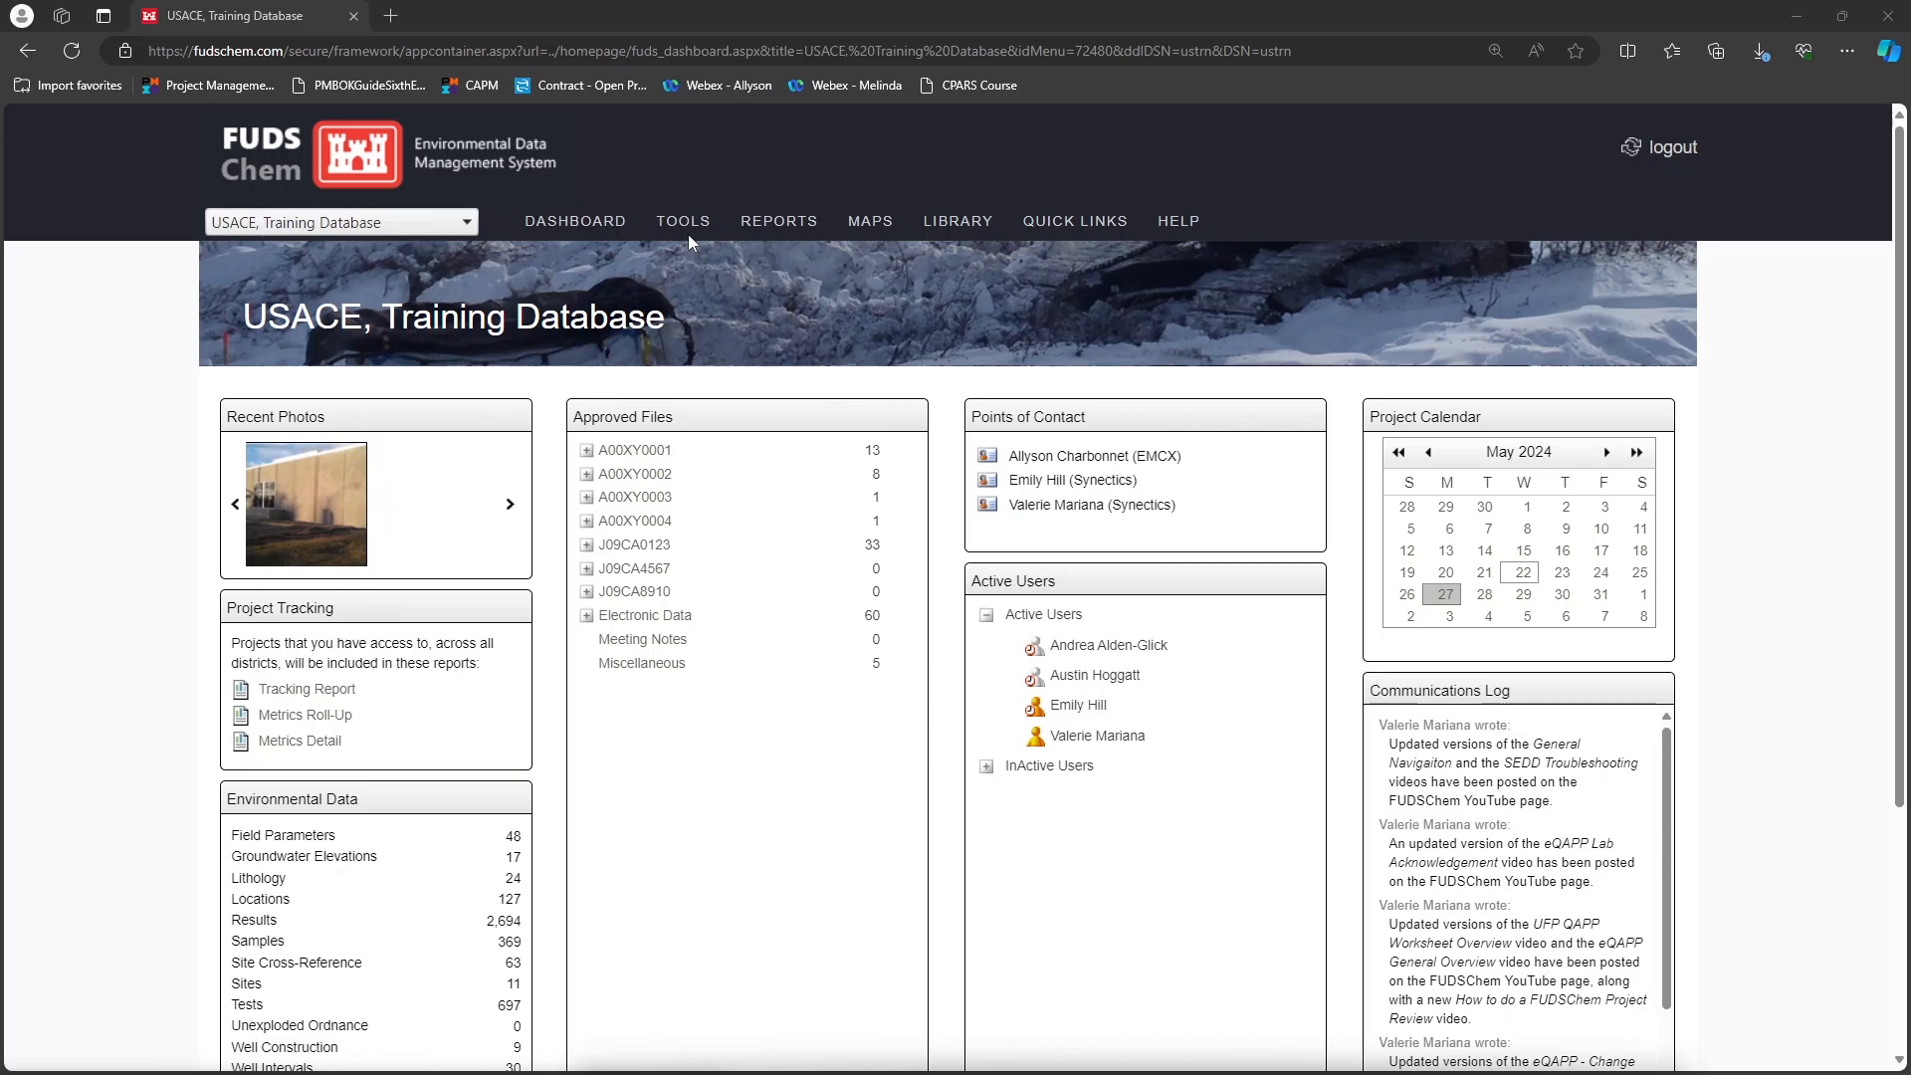
Open the Data - Usability Assessment tool, view the sample qualification records, and return to the assessment checklist
mouse_move(689, 236)
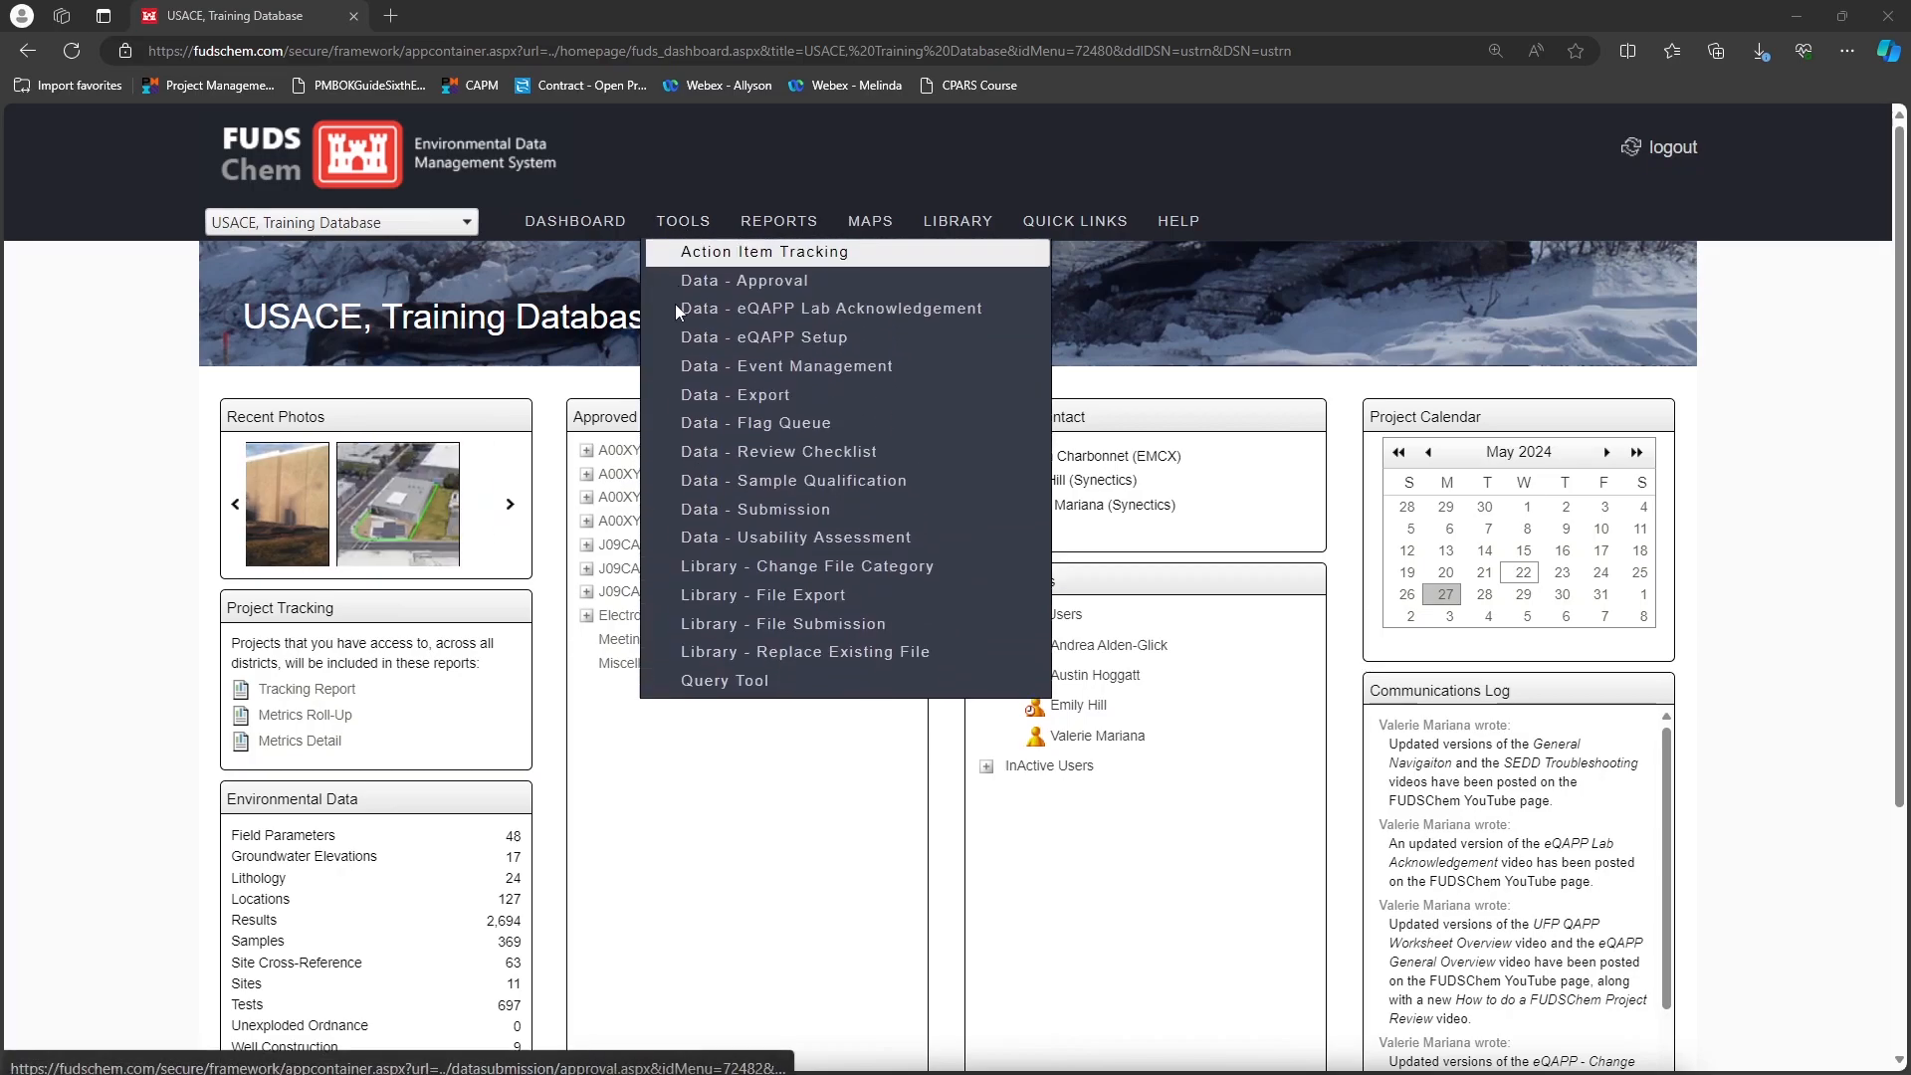
left_click(962, 547)
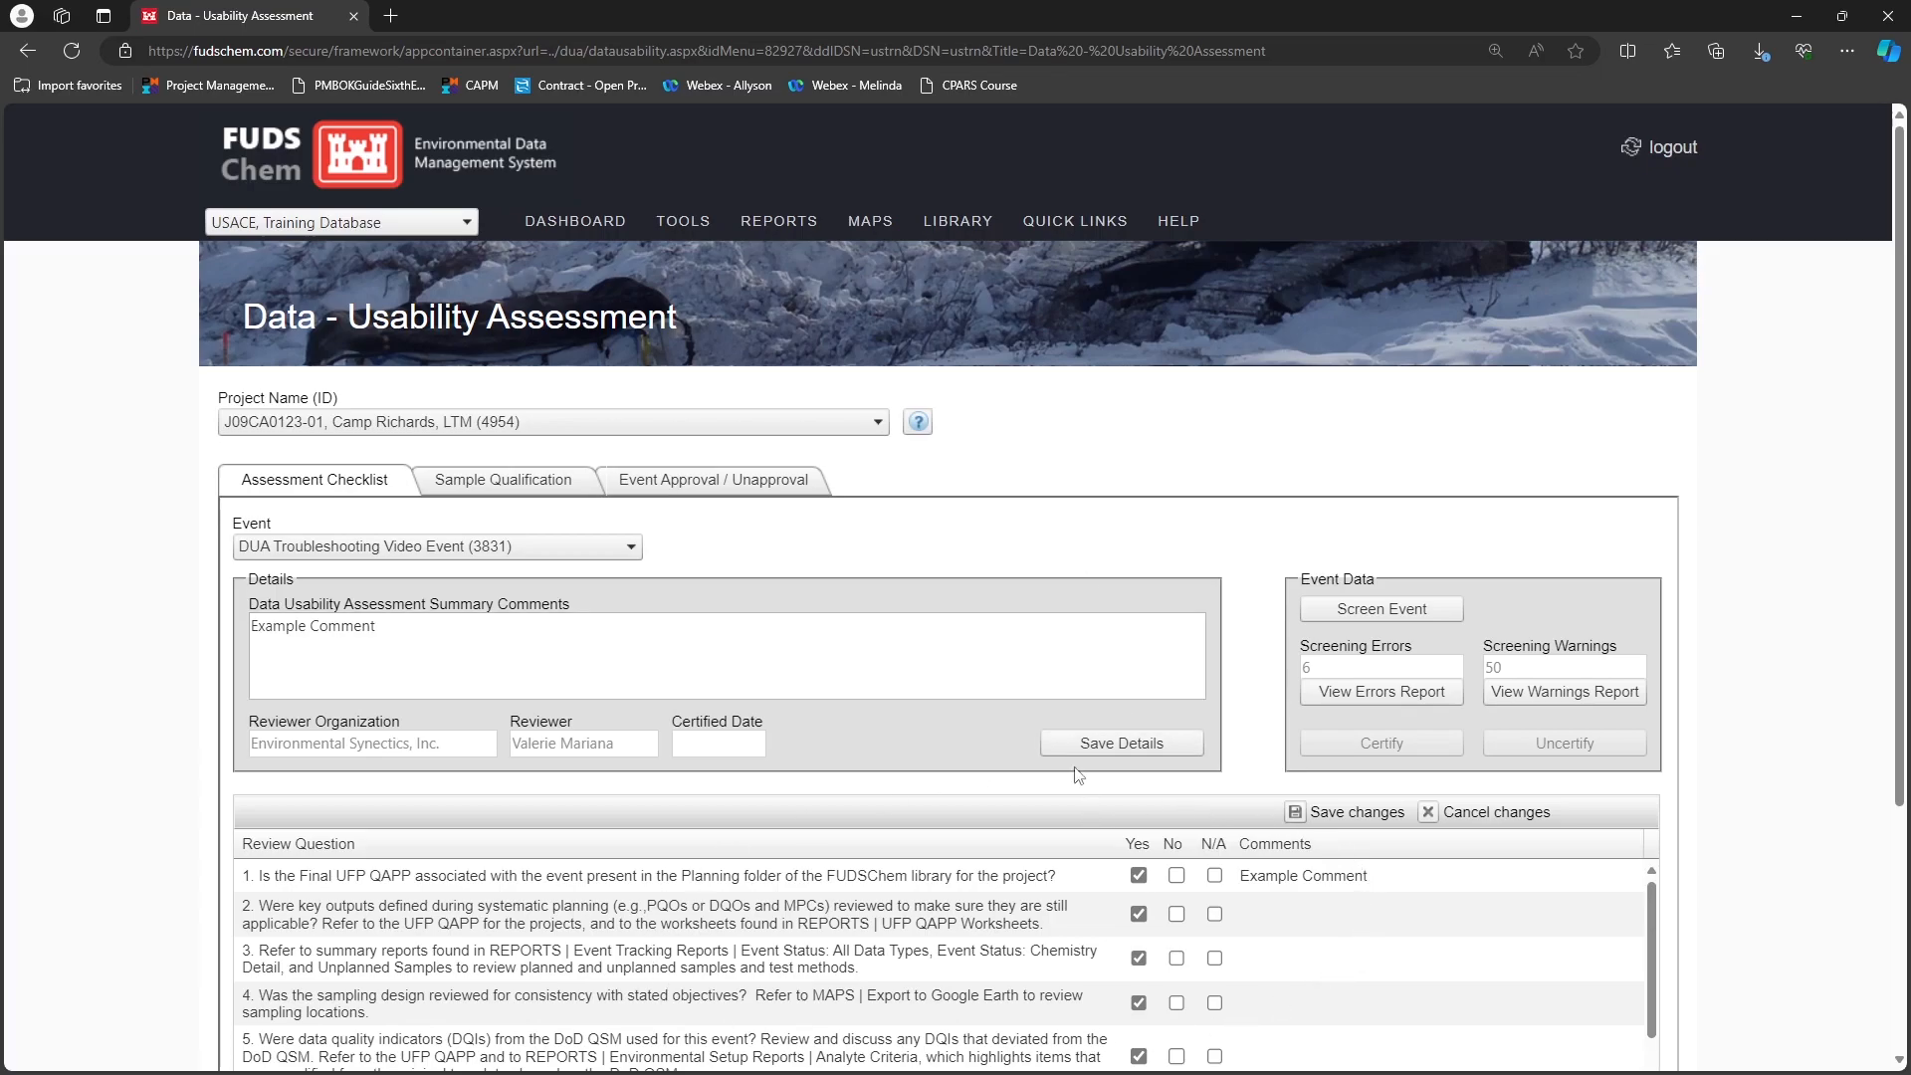
left_click(554, 492)
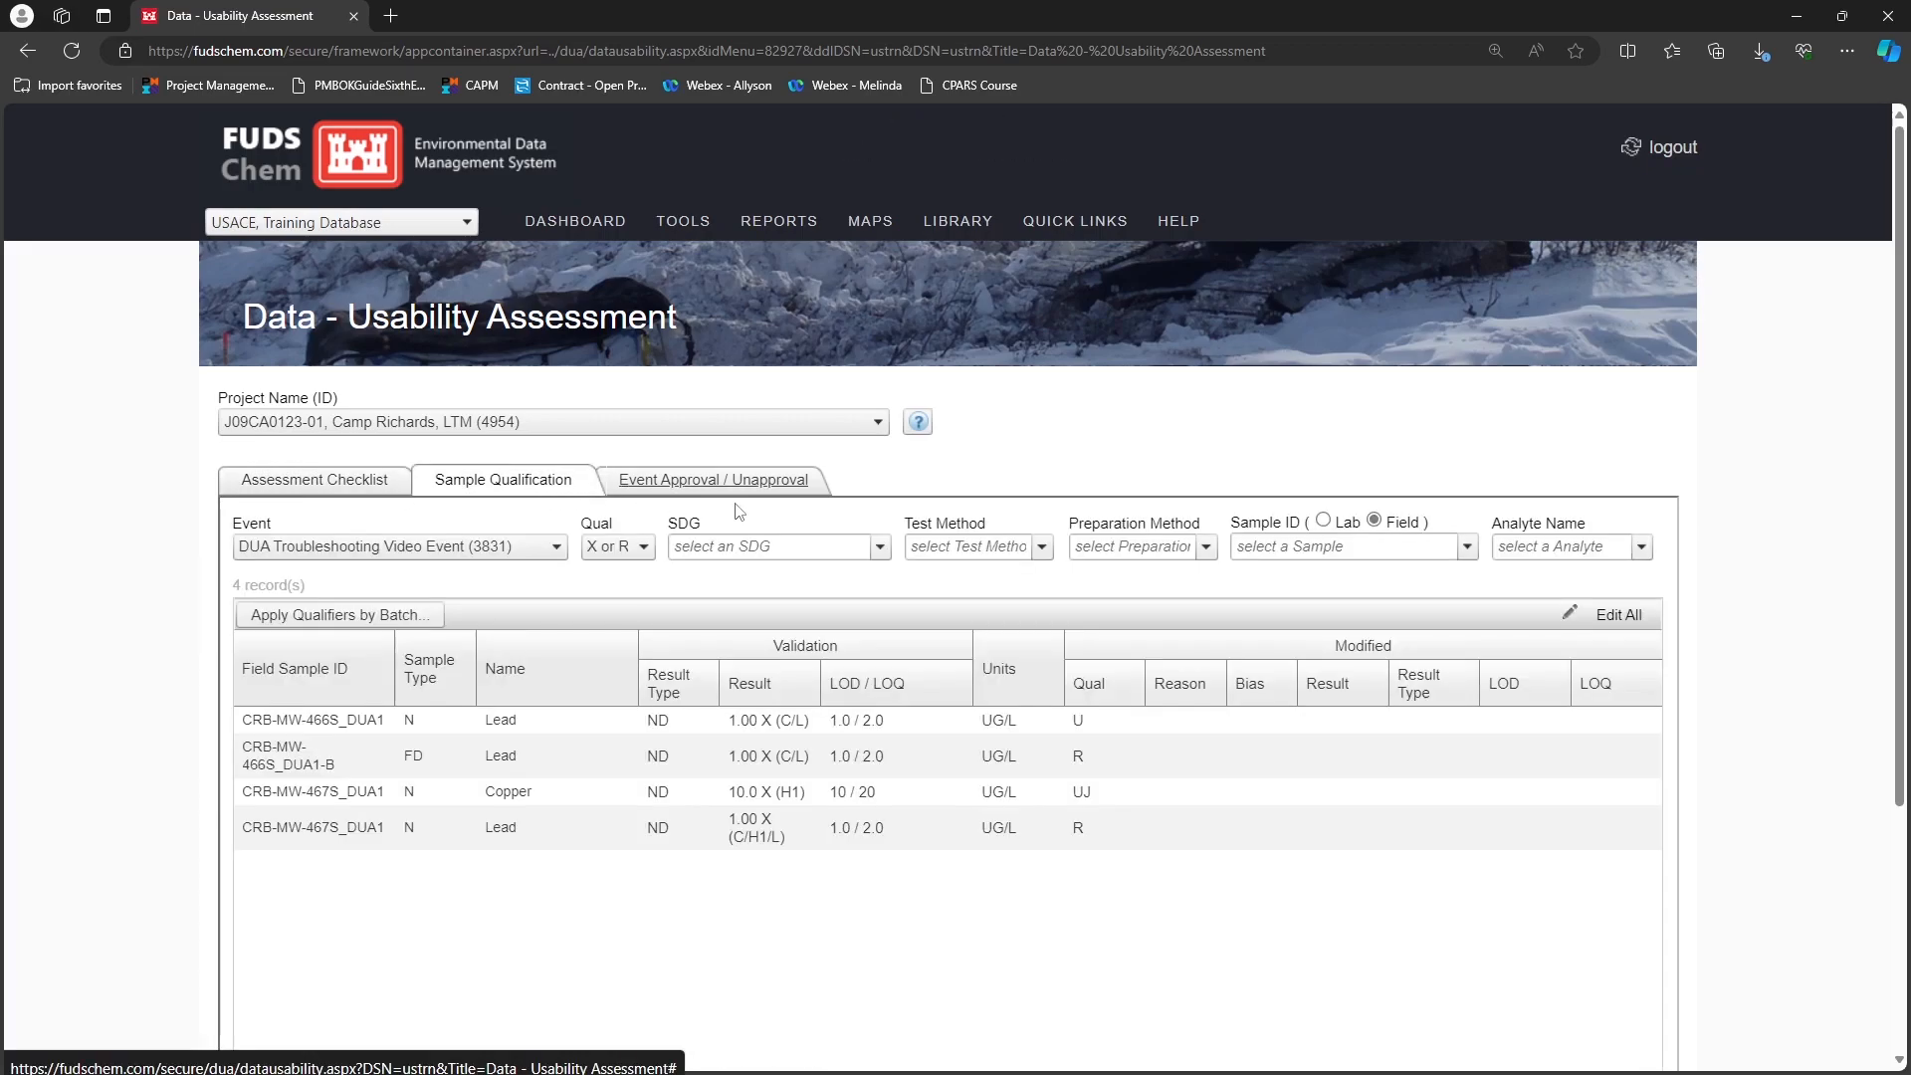
left_click(369, 492)
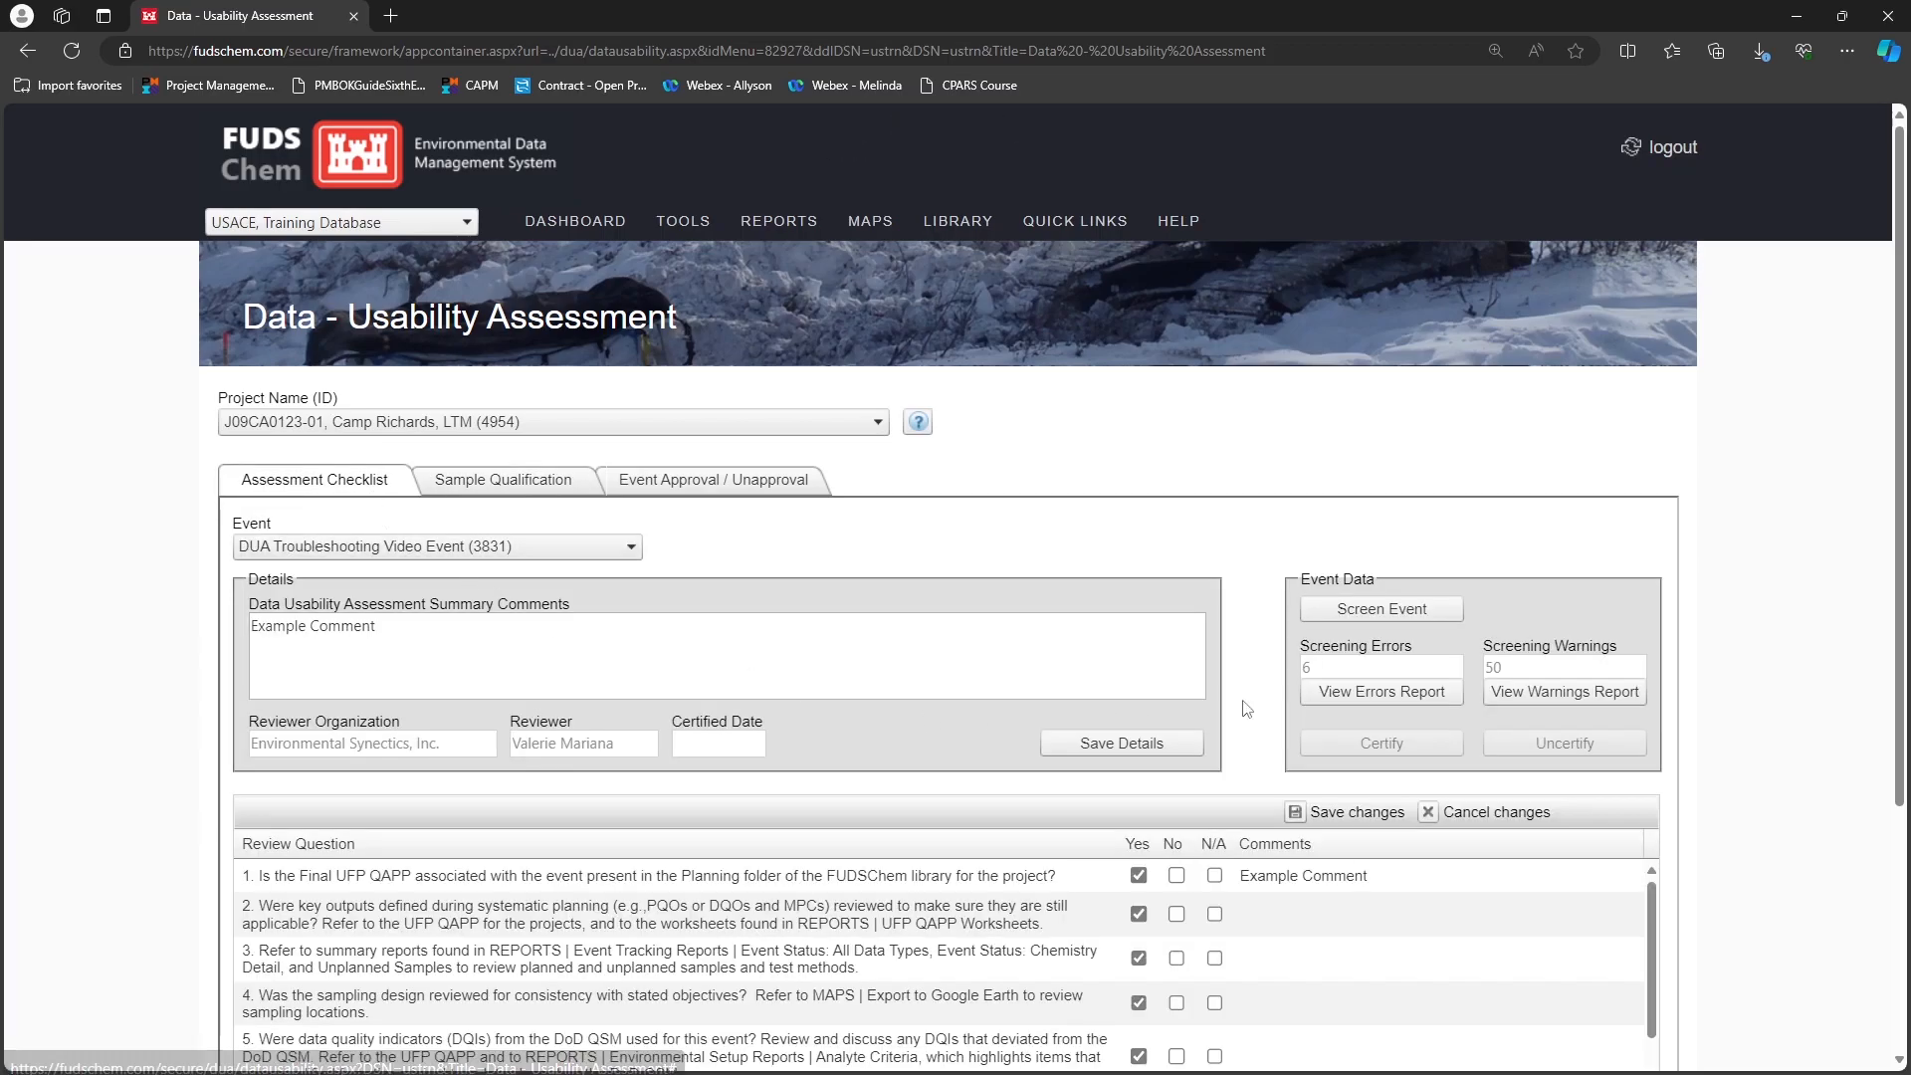
Screen the DUA Troubleshooting Video Event and acknowledge the completed screening
left_click(1413, 618)
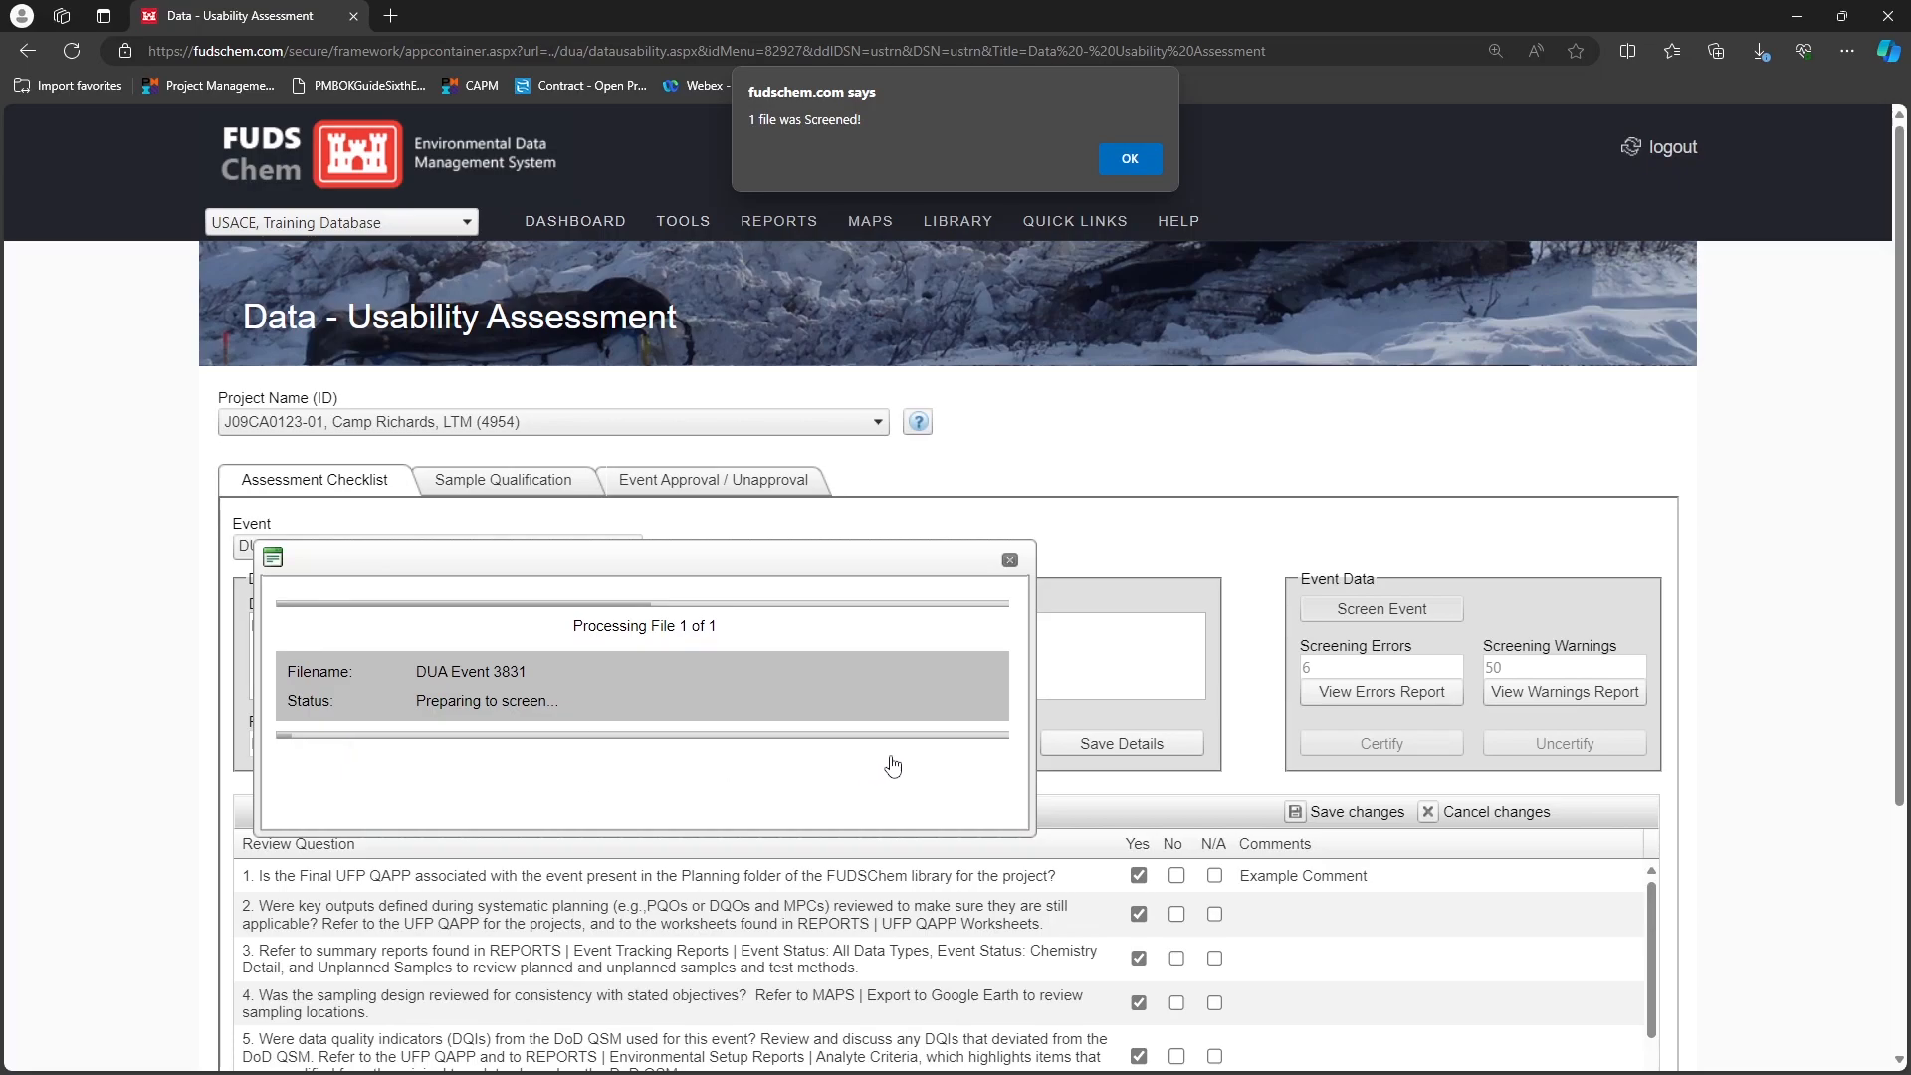
left_click(1130, 159)
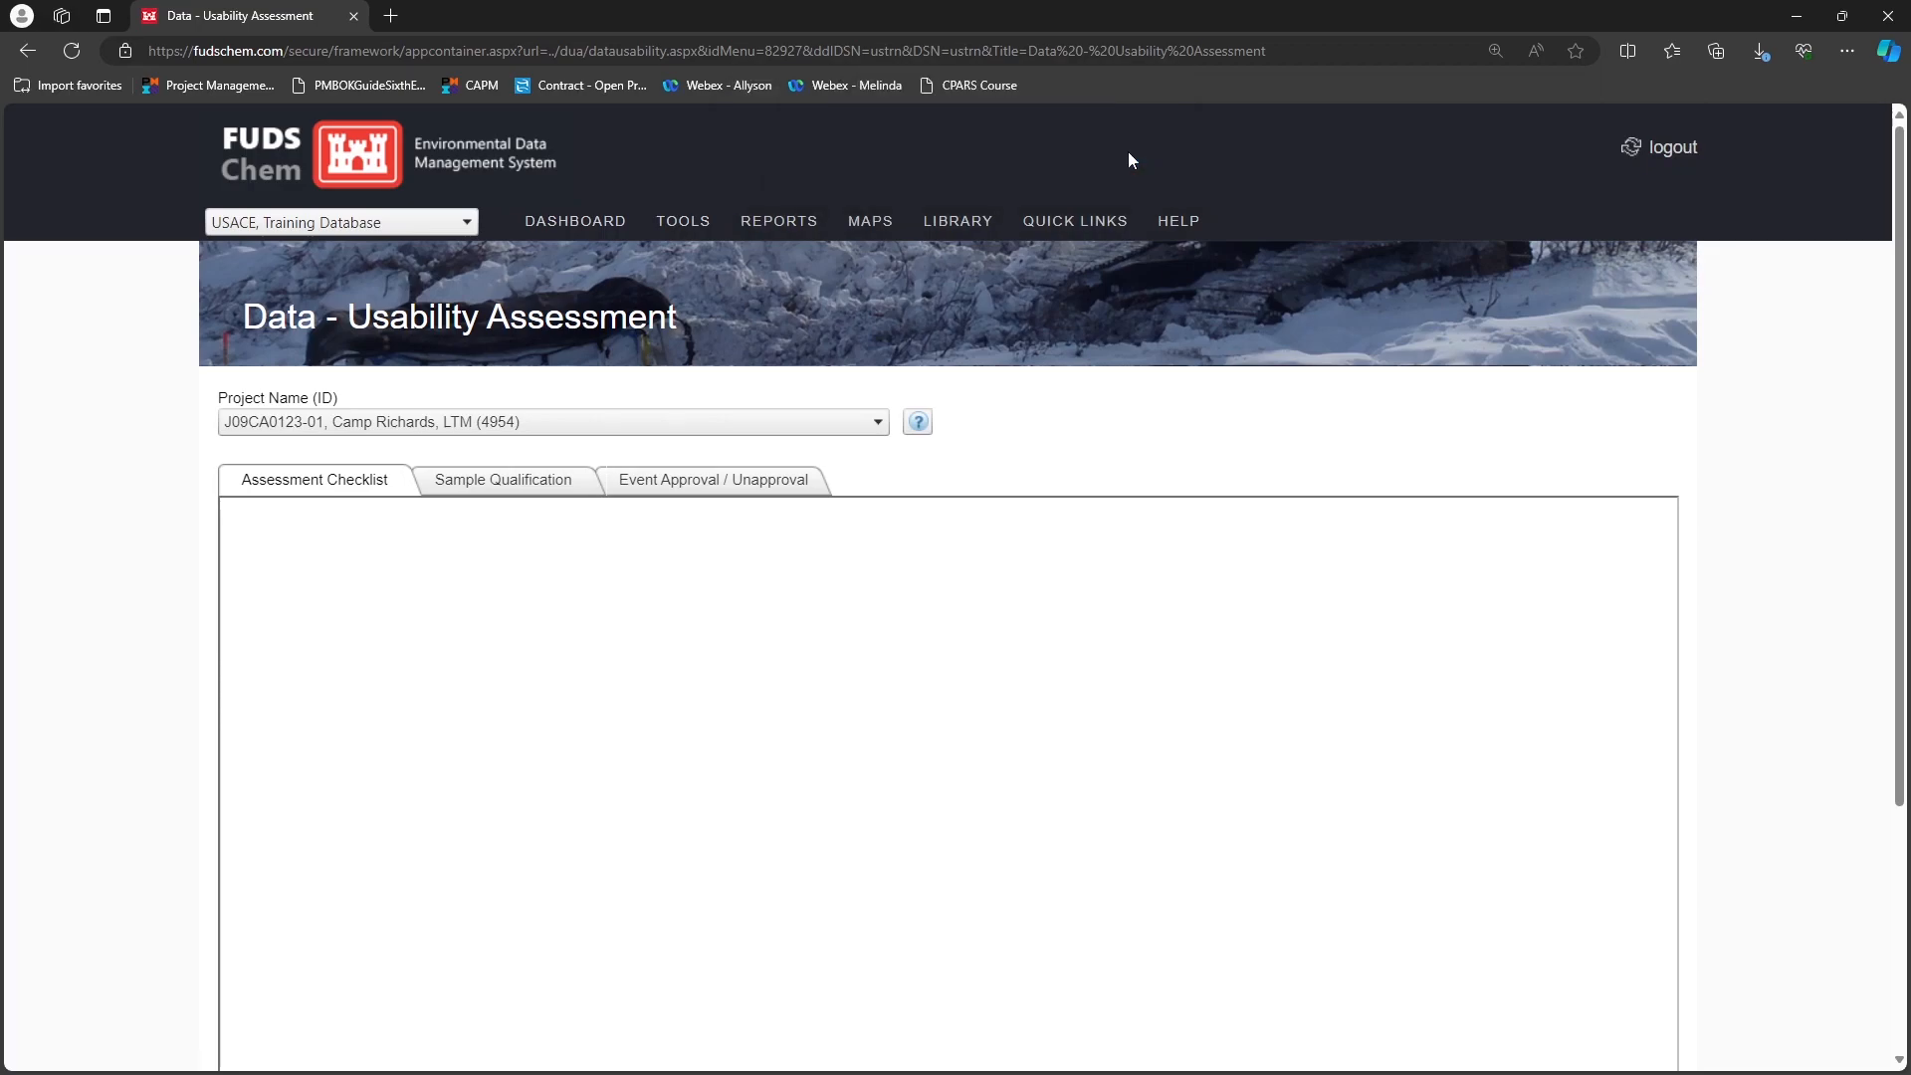
mouse_move(669, 213)
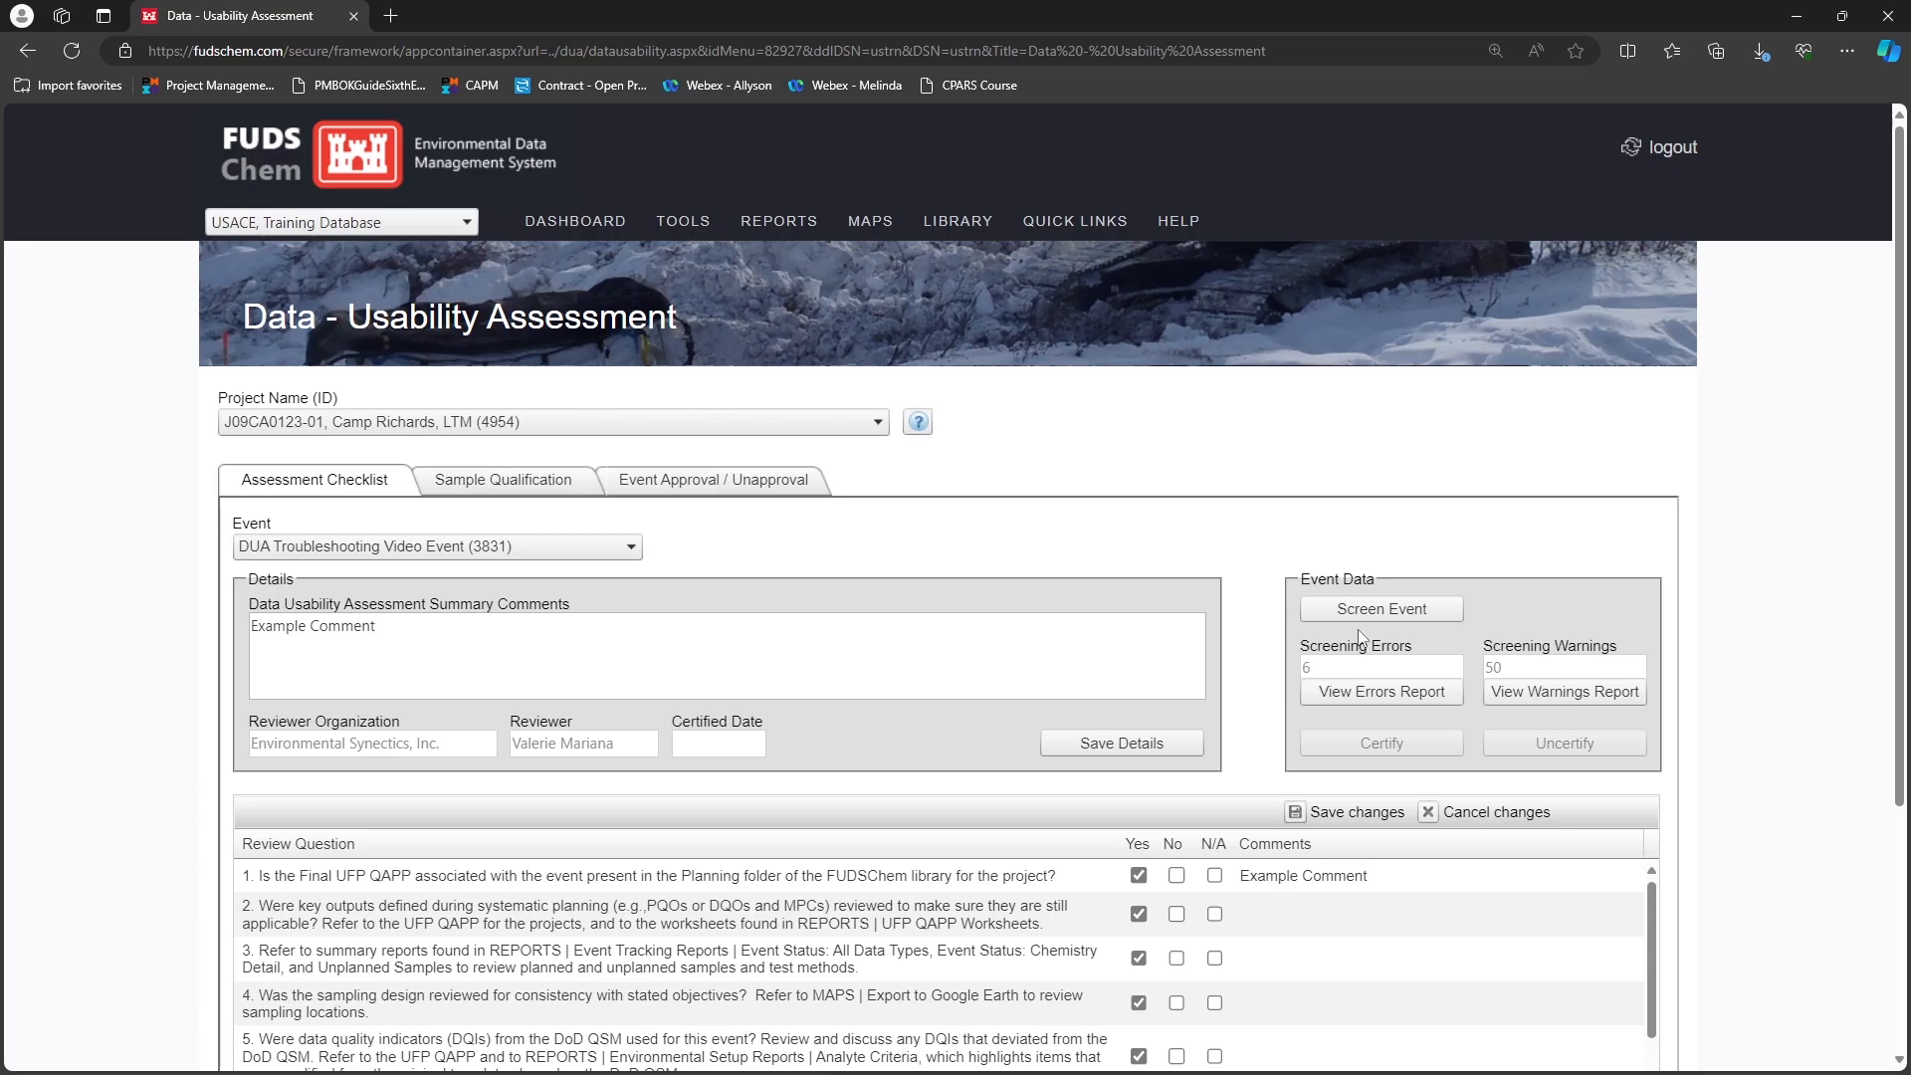
mouse_move(778, 221)
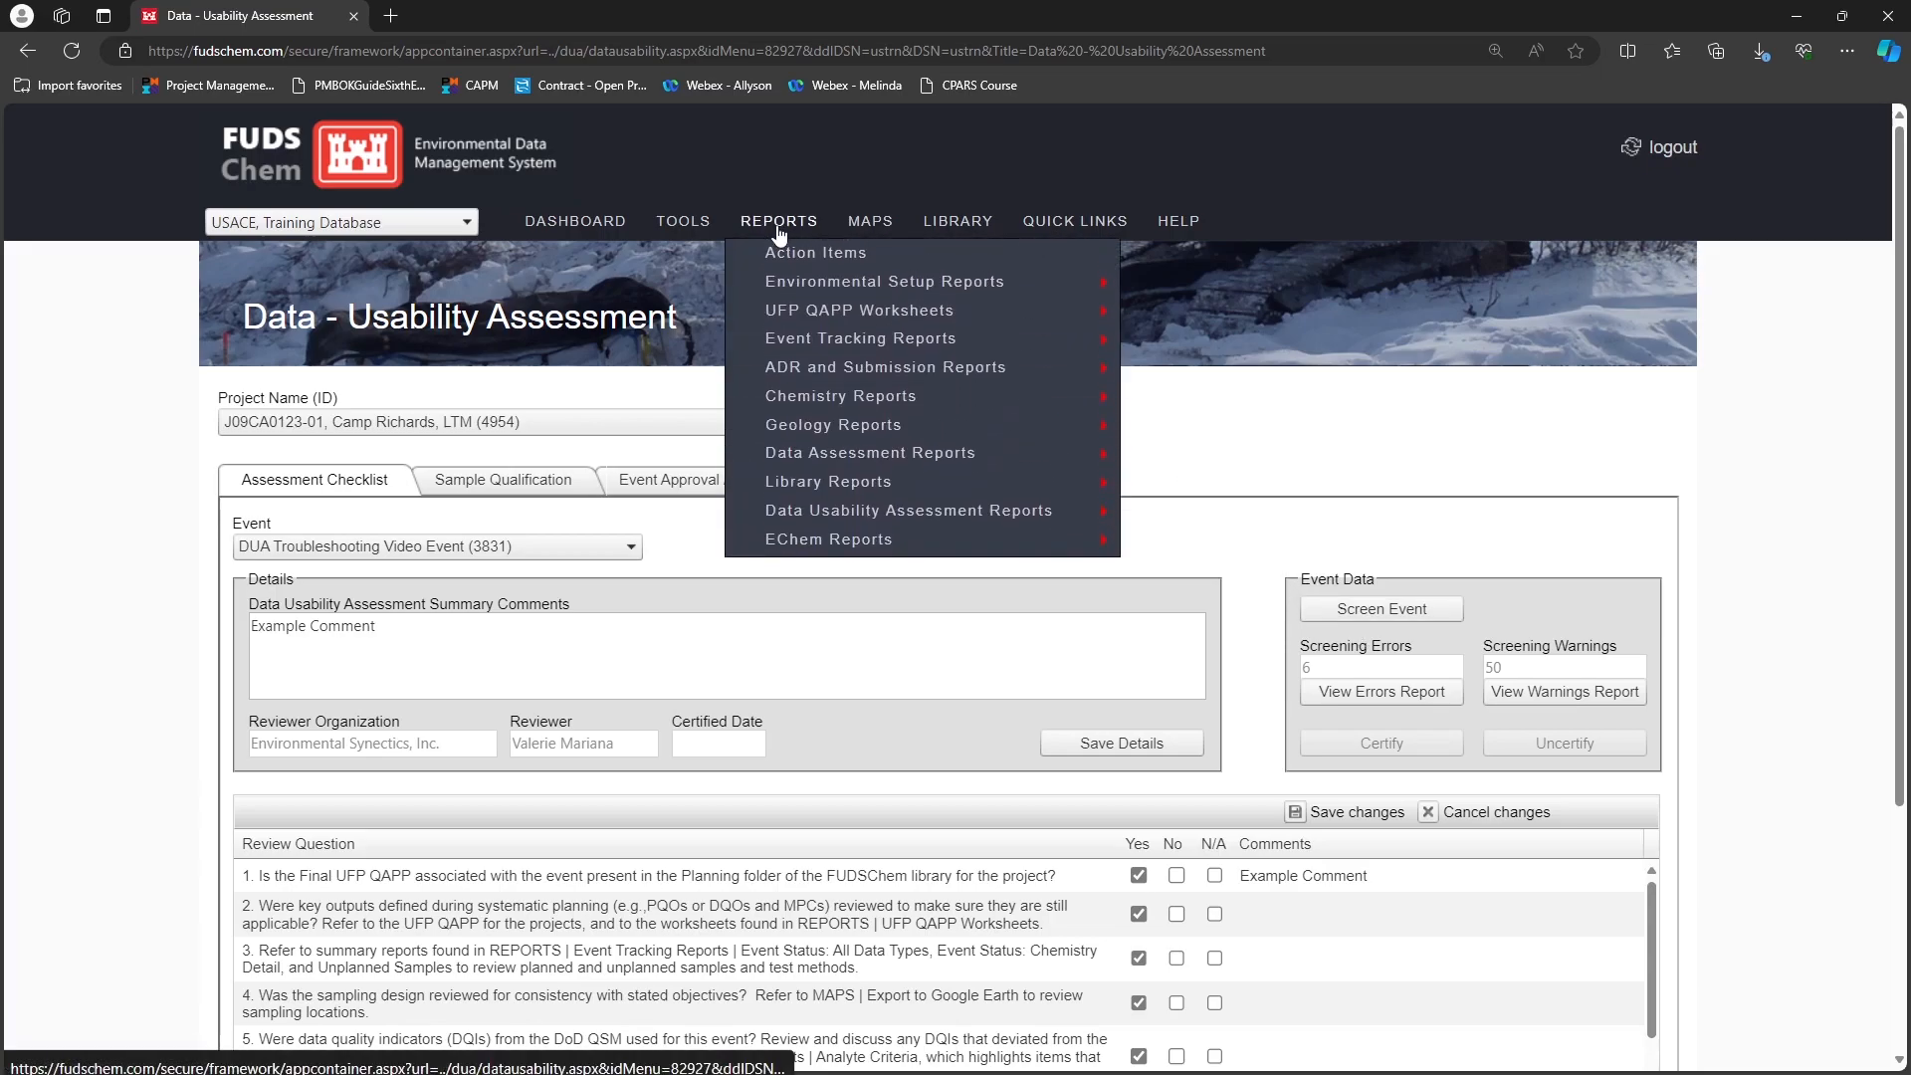
mouse_move(786, 284)
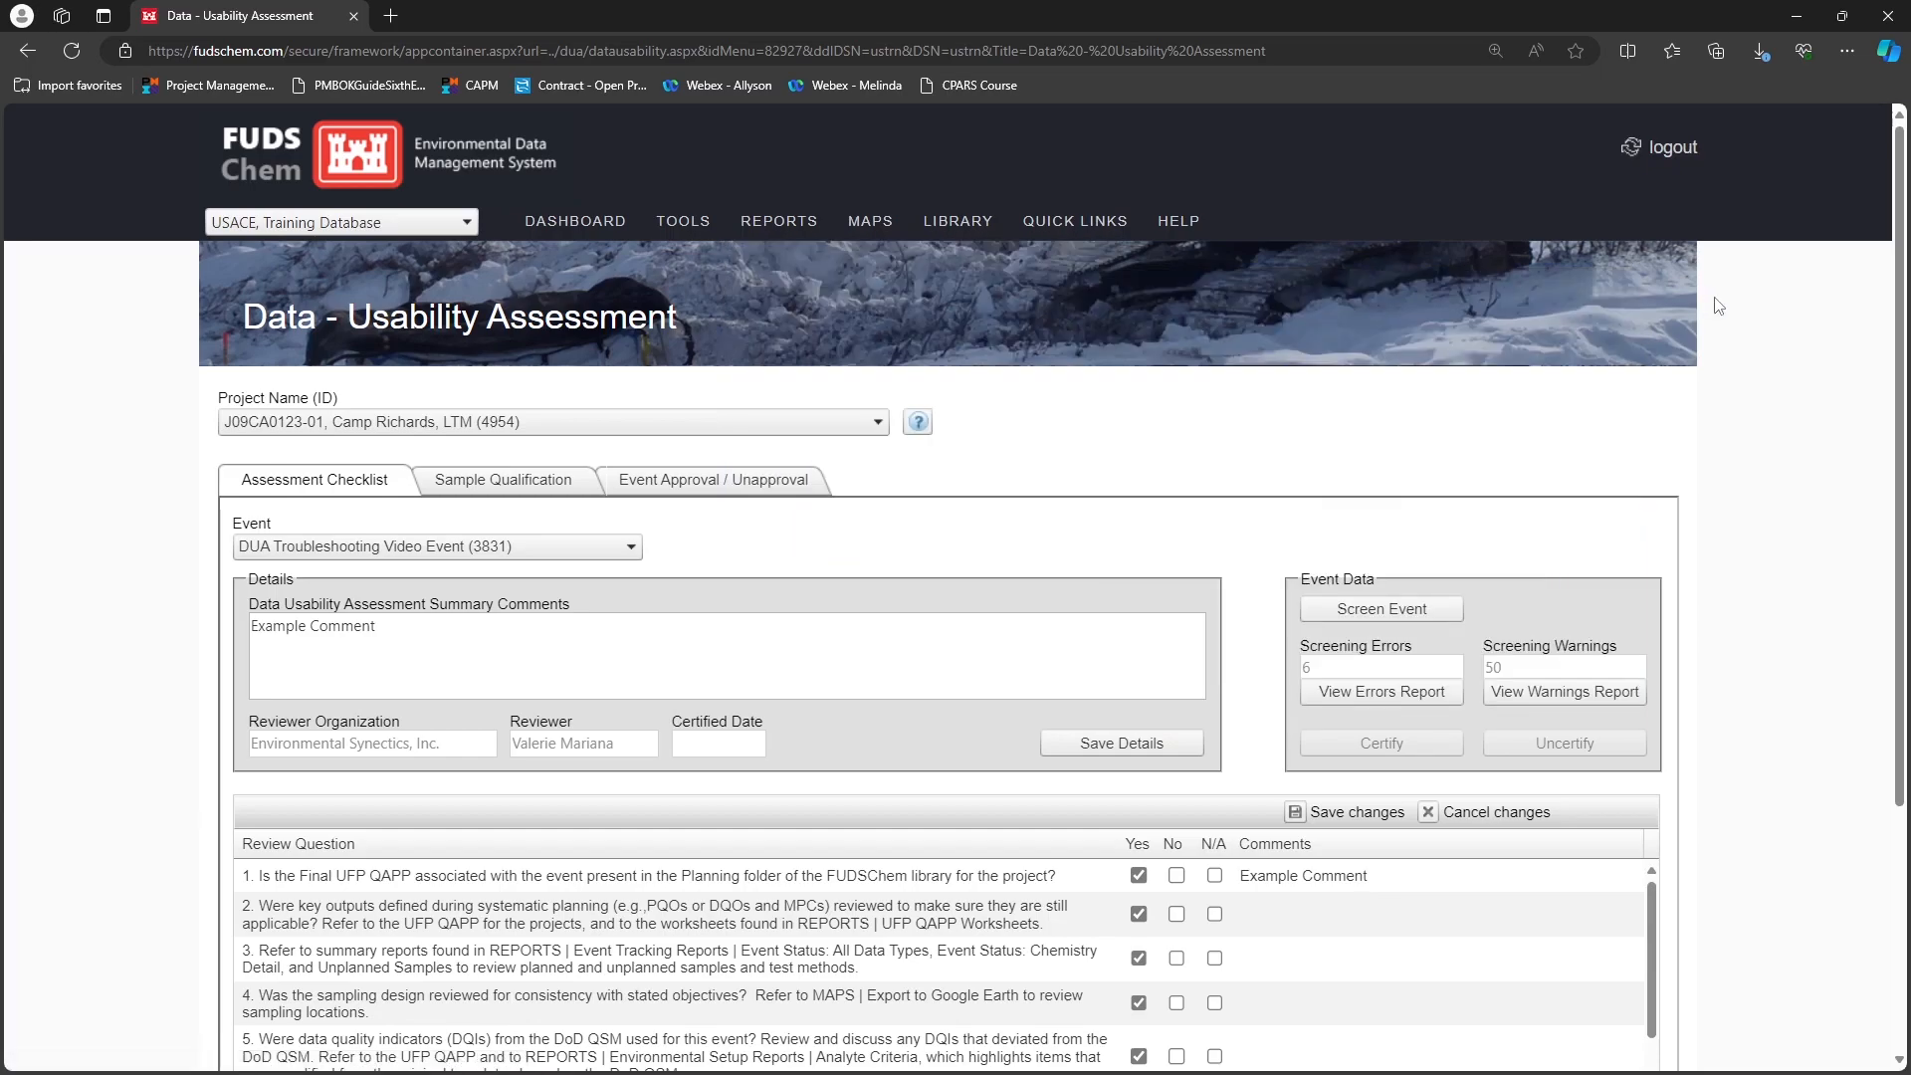
Open the event's screening errors report and enlarge it to 150%
left_click(1460, 694)
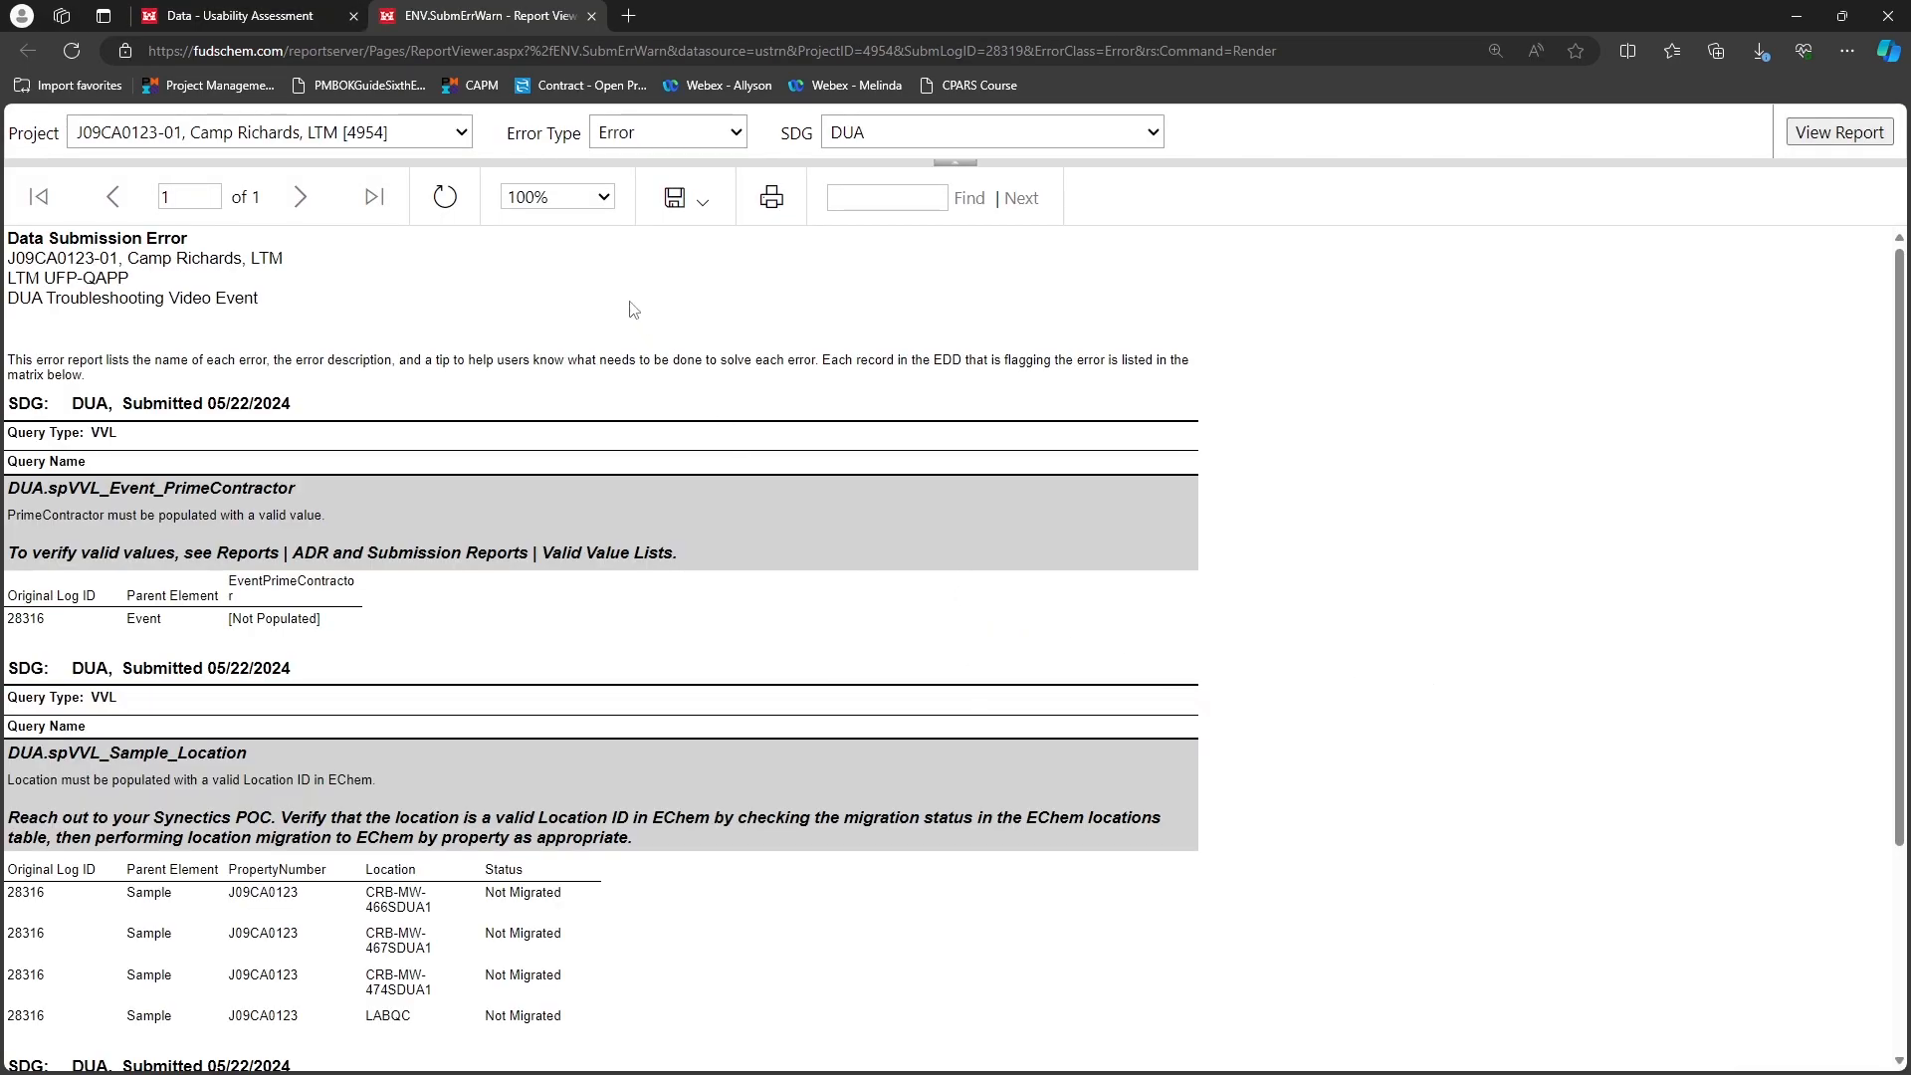
left_click(553, 204)
left_click(556, 318)
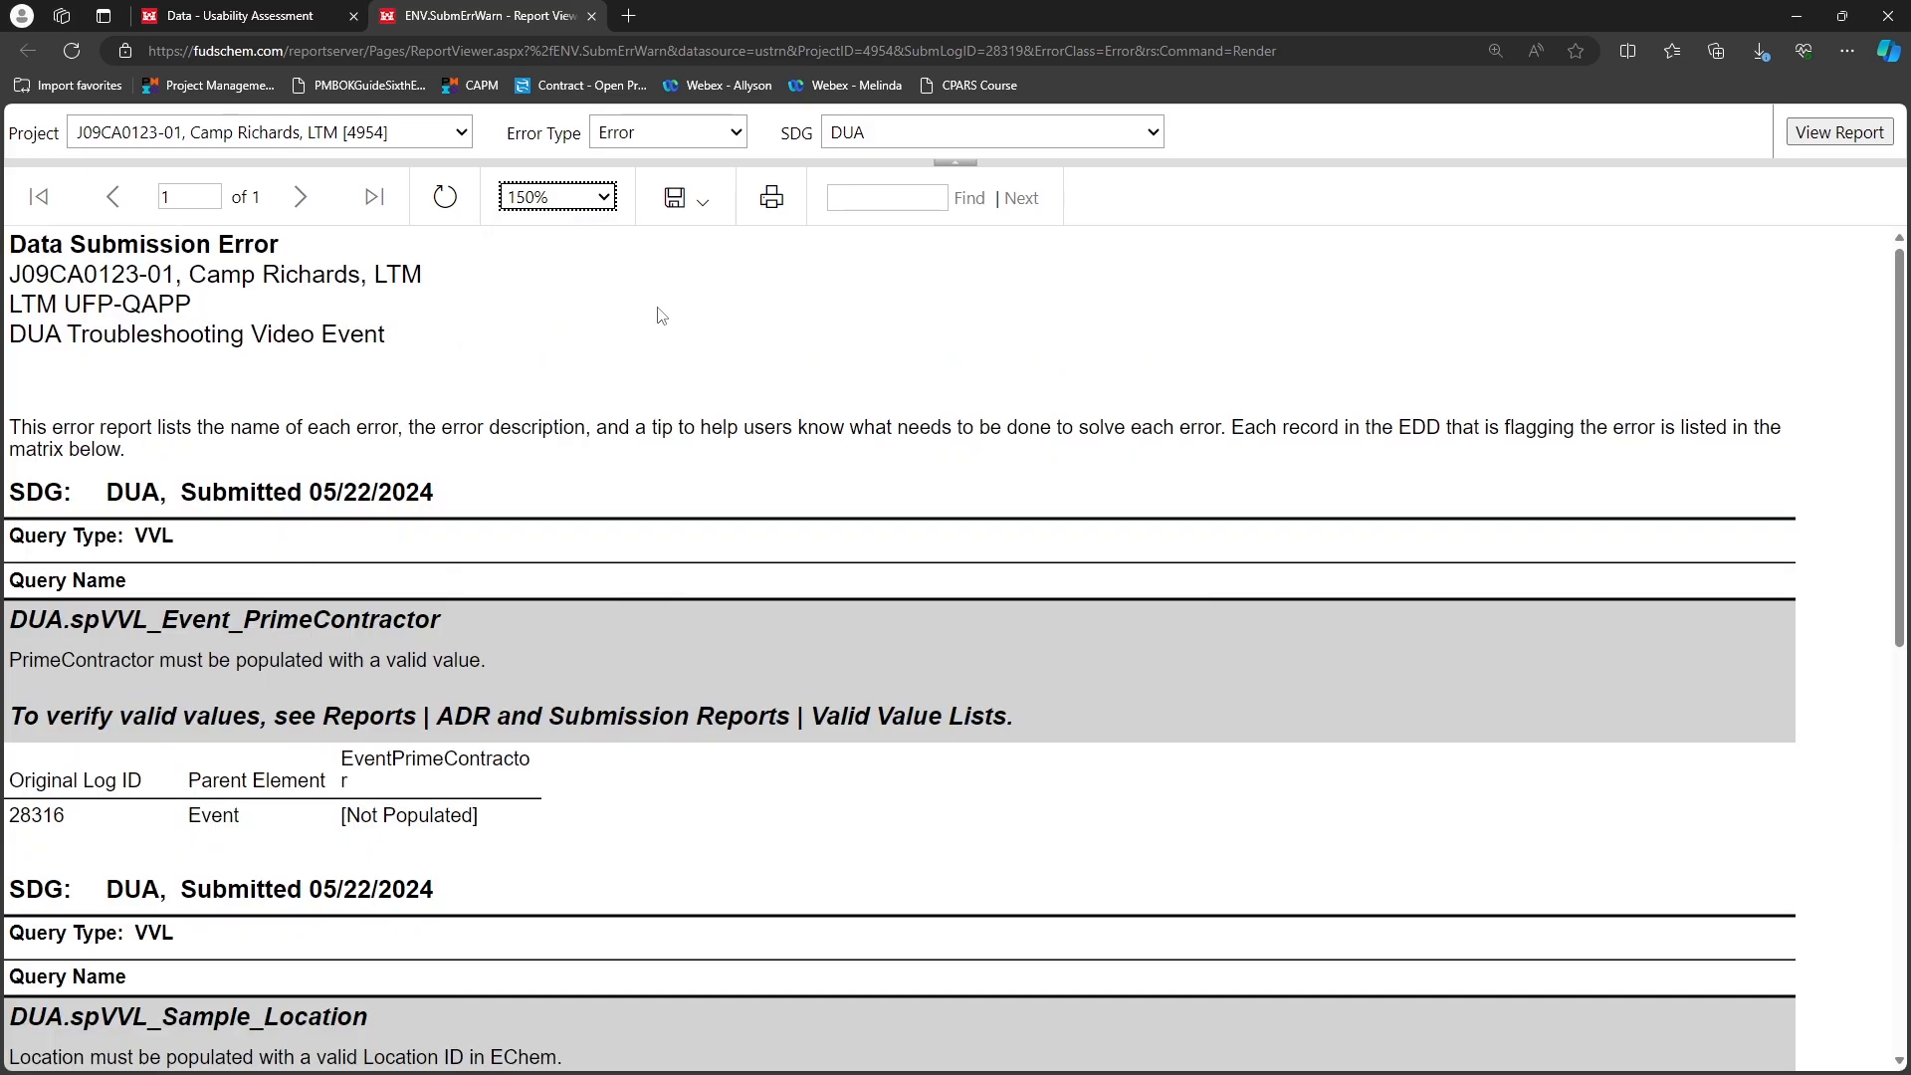
View the error report's export formats and review the sample location migration error
left_click(703, 225)
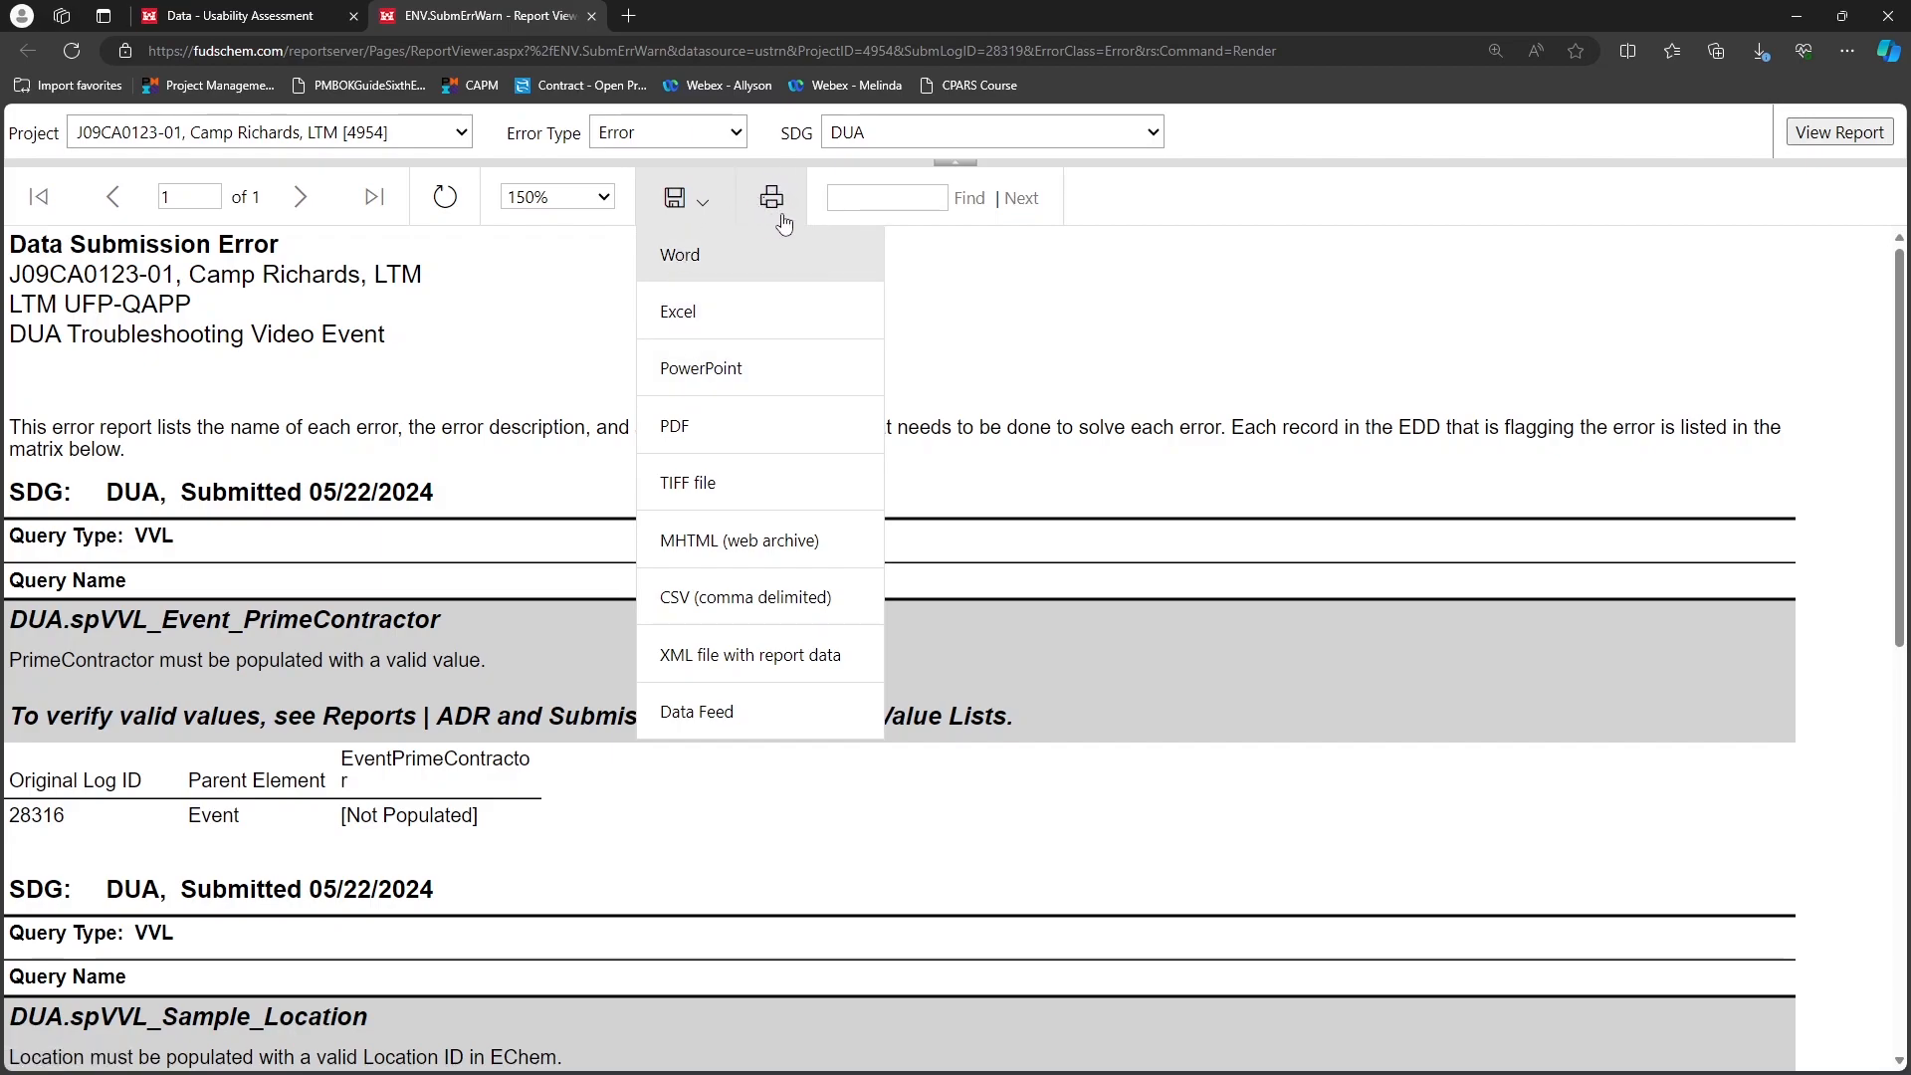
left_click(937, 273)
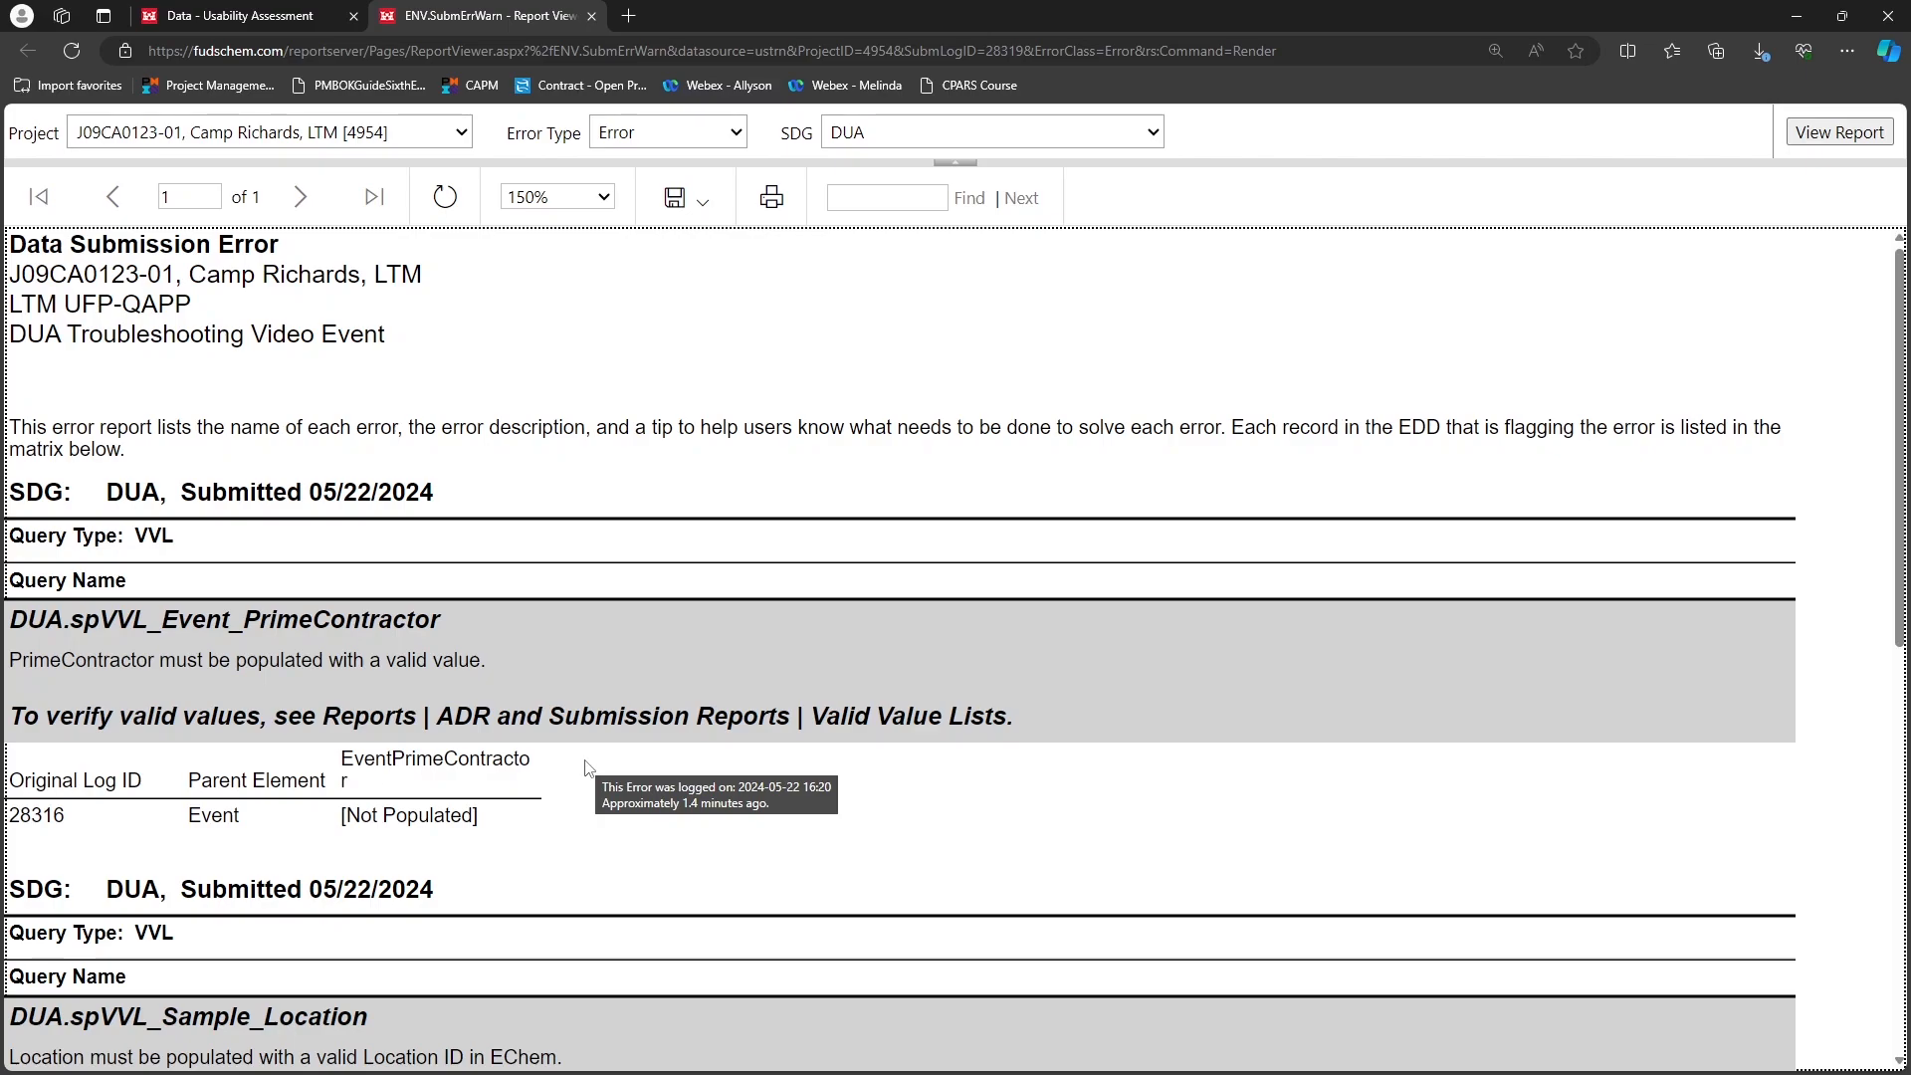
scroll(585, 767, "down", 7)
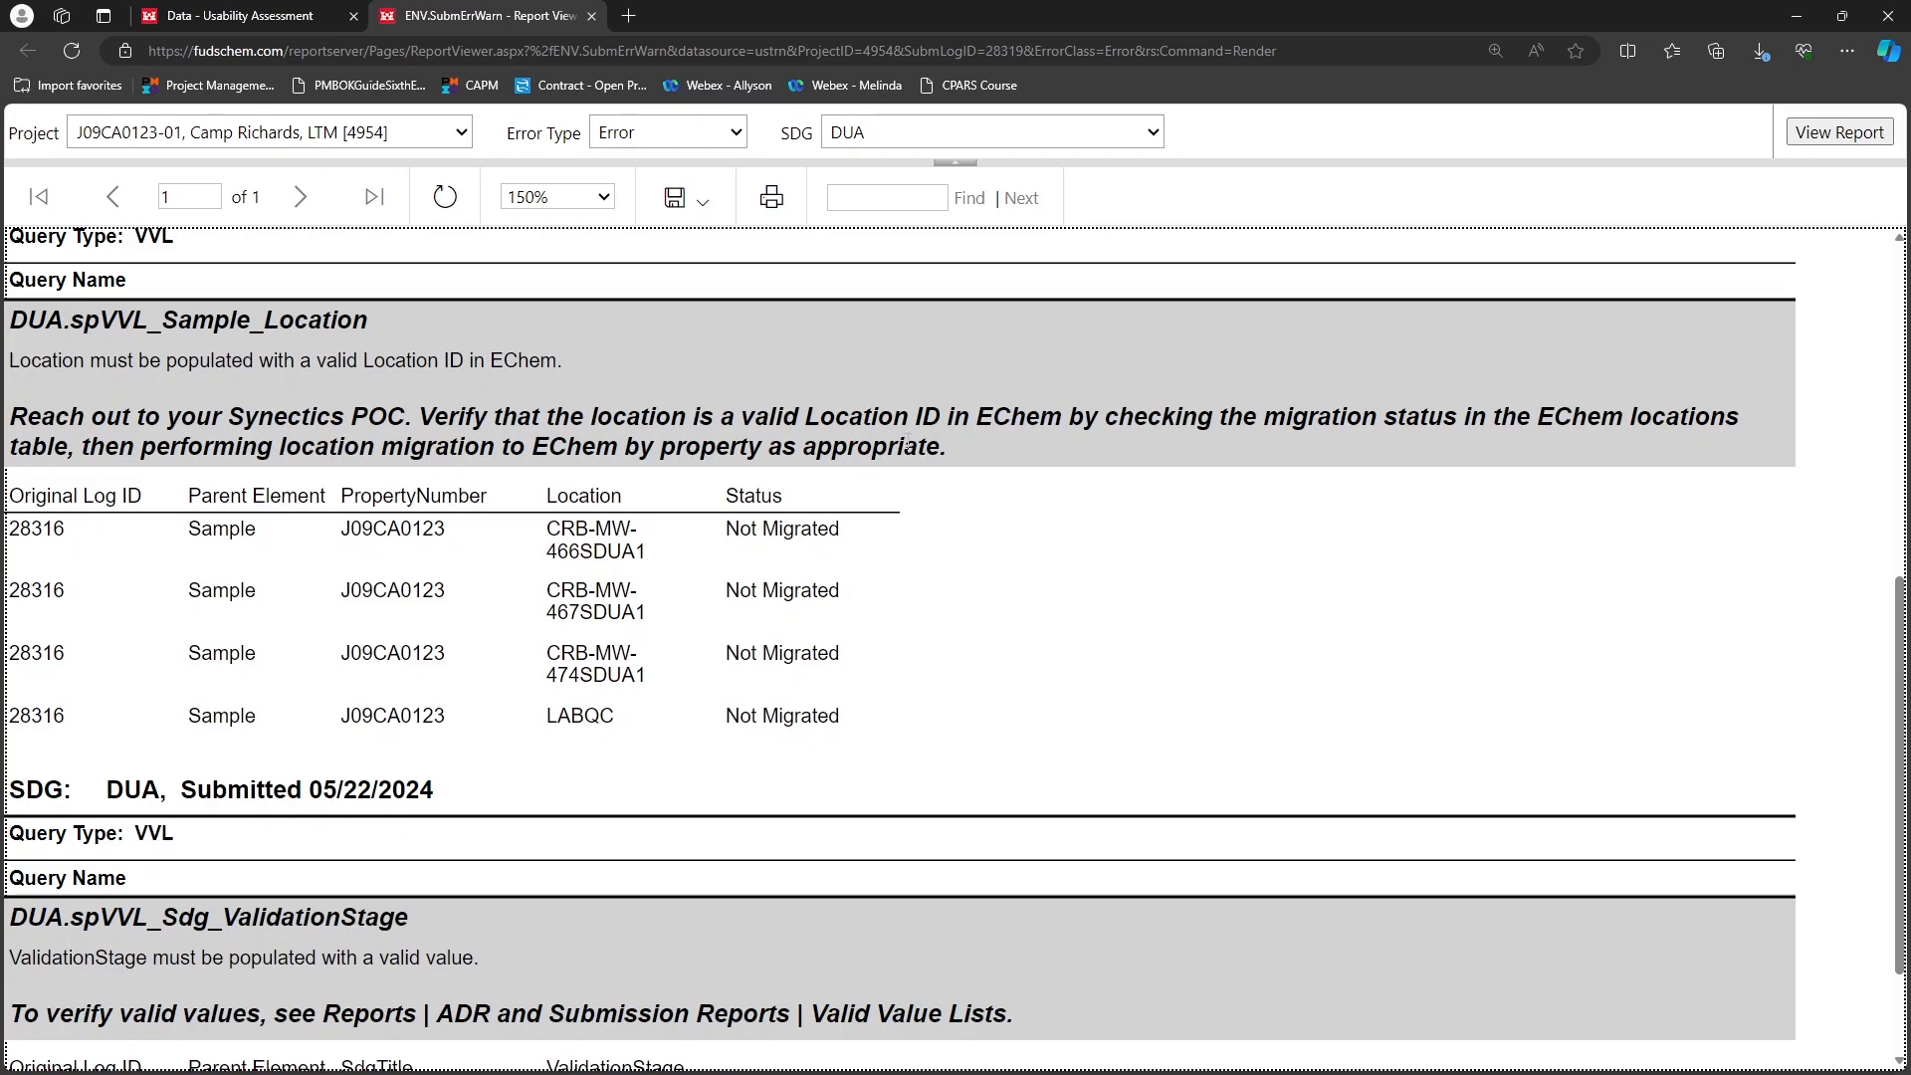
mouse_move(571, 367)
Open the Location Detail (Excel Format) geology report and set its project to J09CA0123 - Camp Richards
left_click(264, 16)
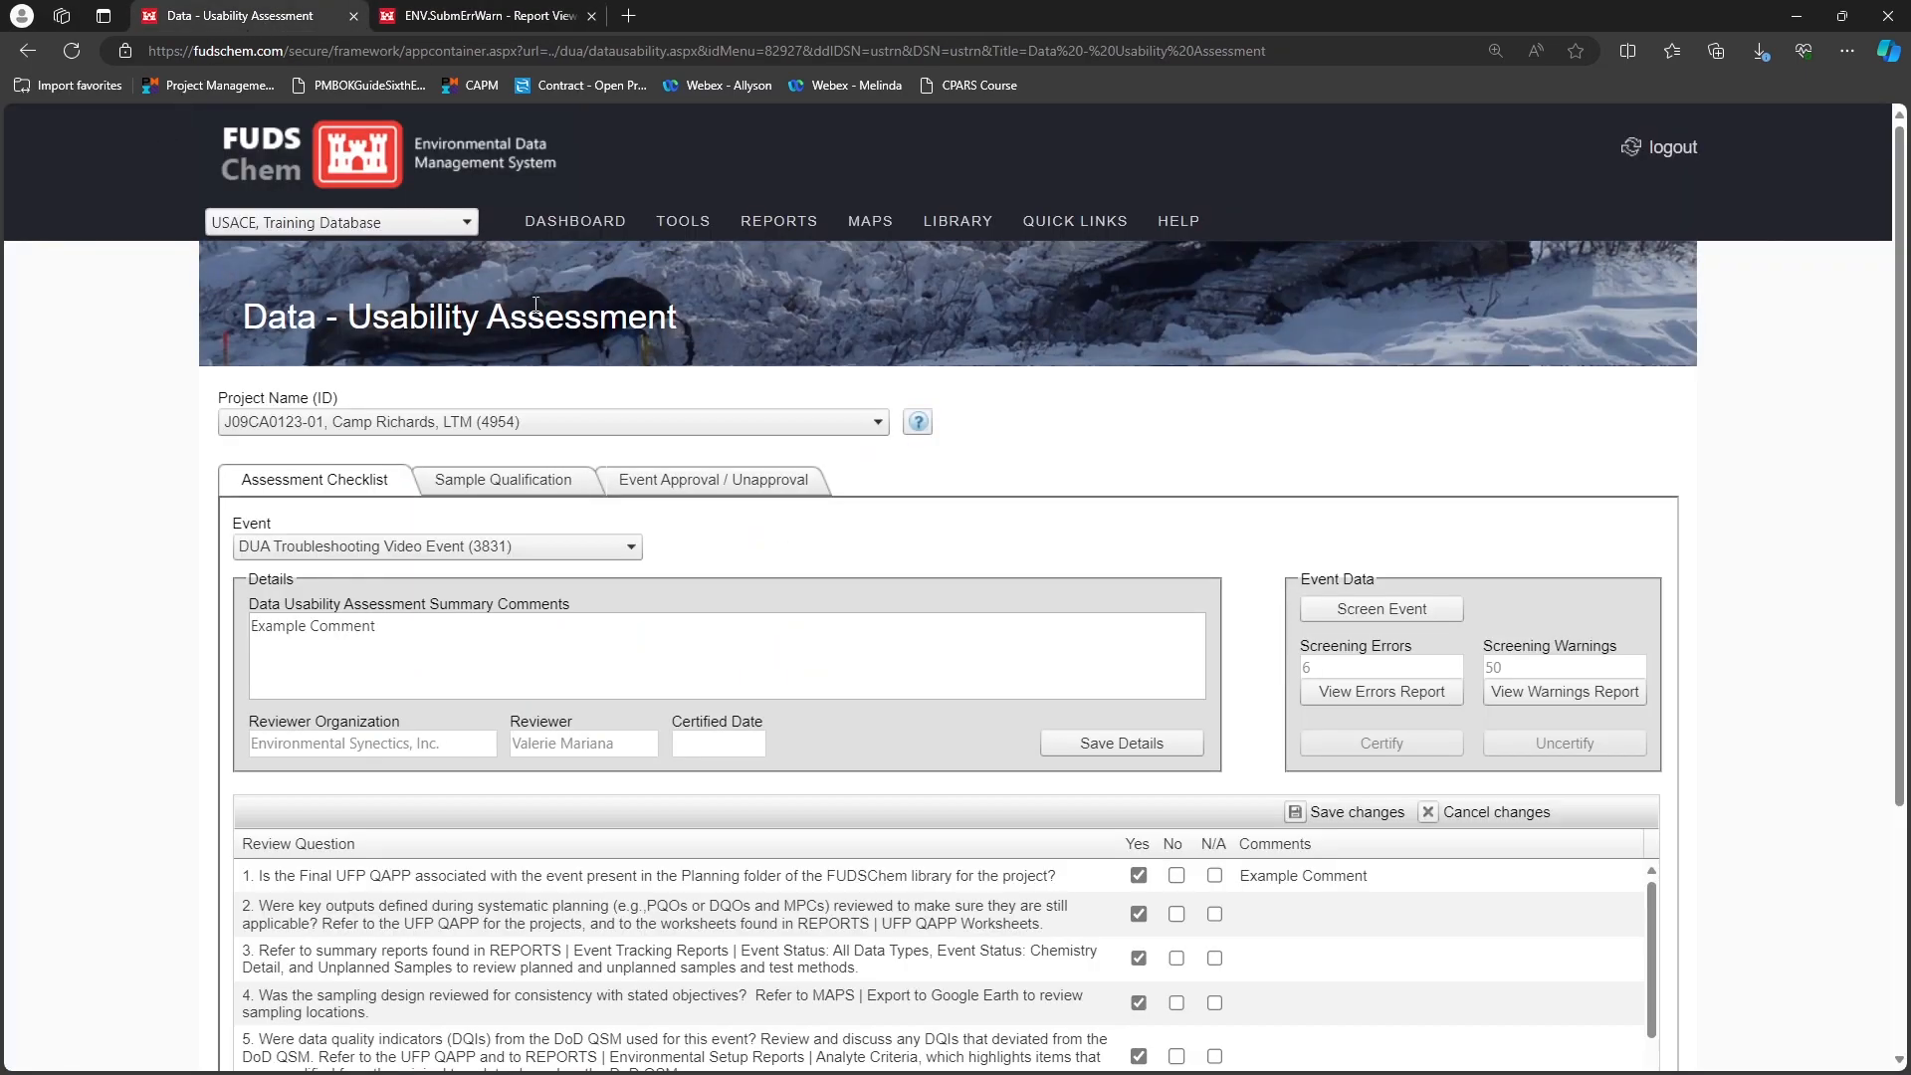
mouse_move(779, 221)
mouse_move(905, 434)
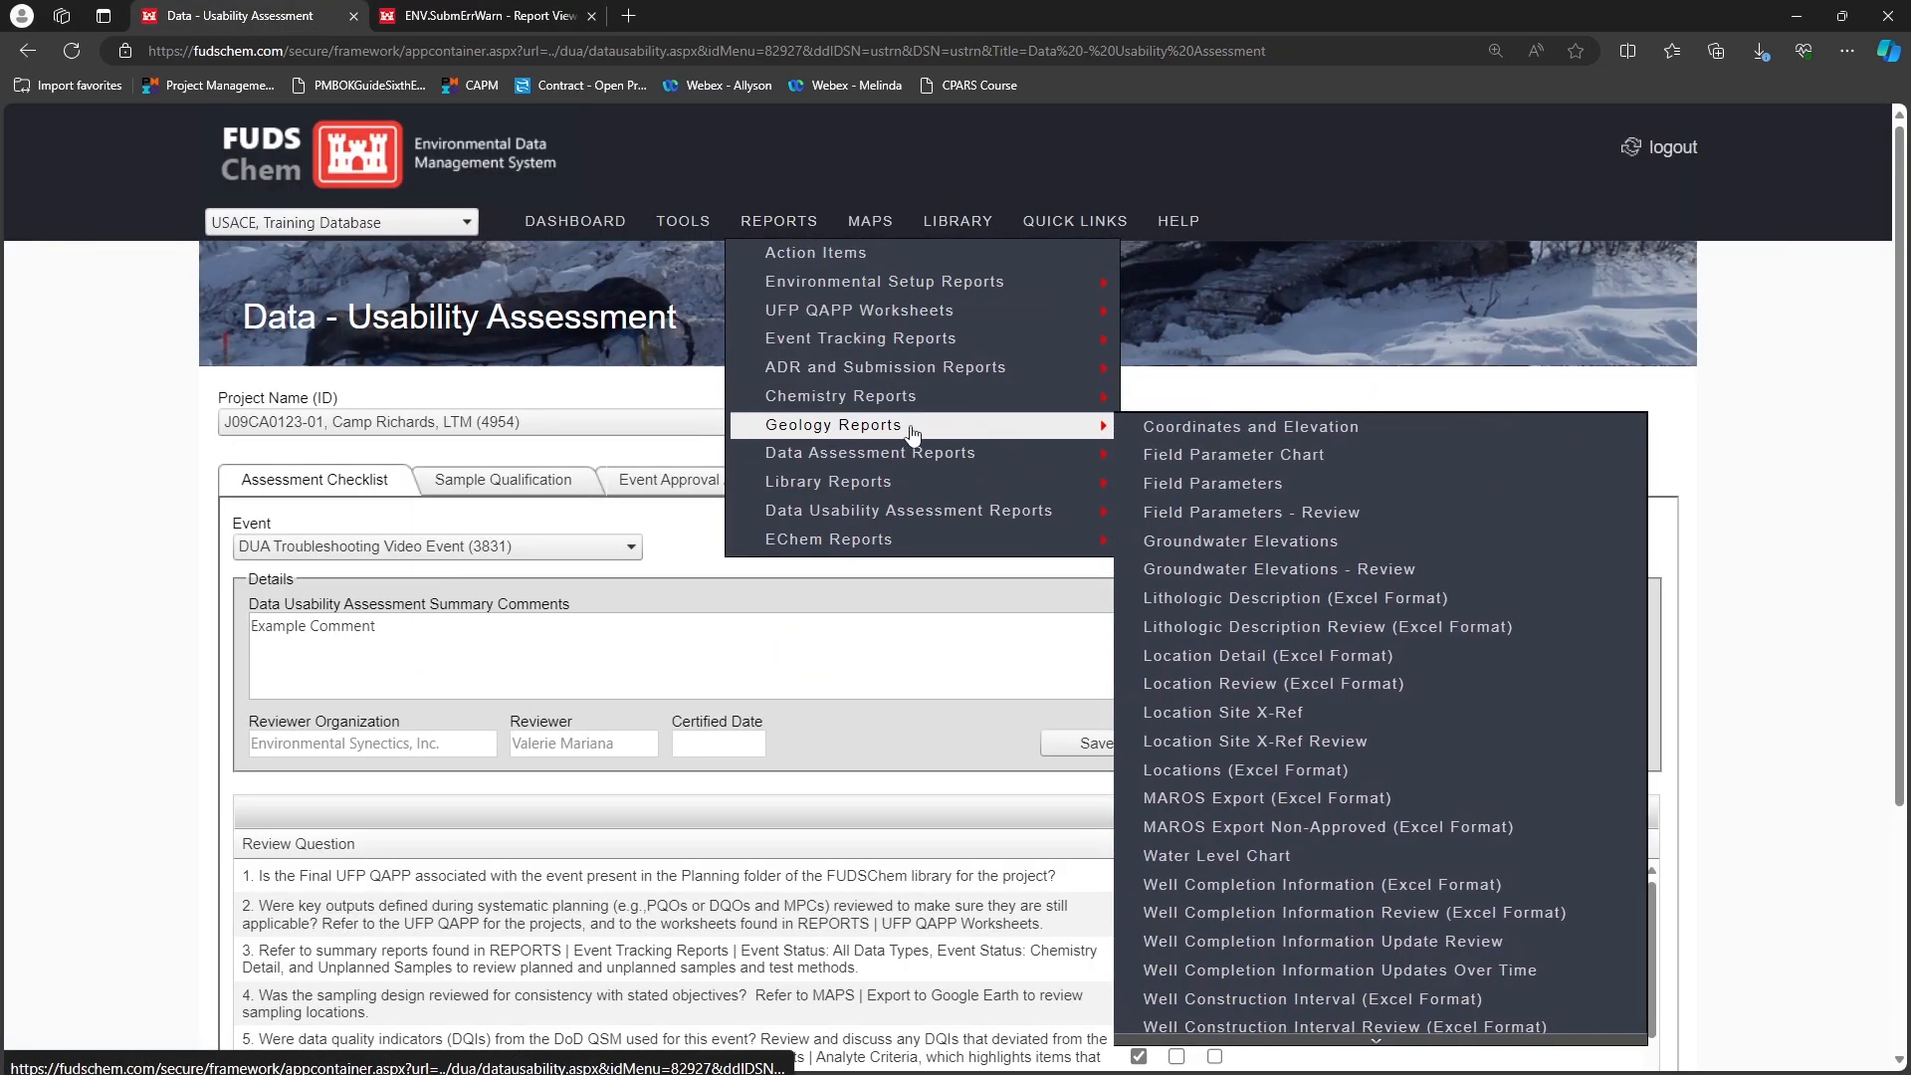
left_click(1474, 657)
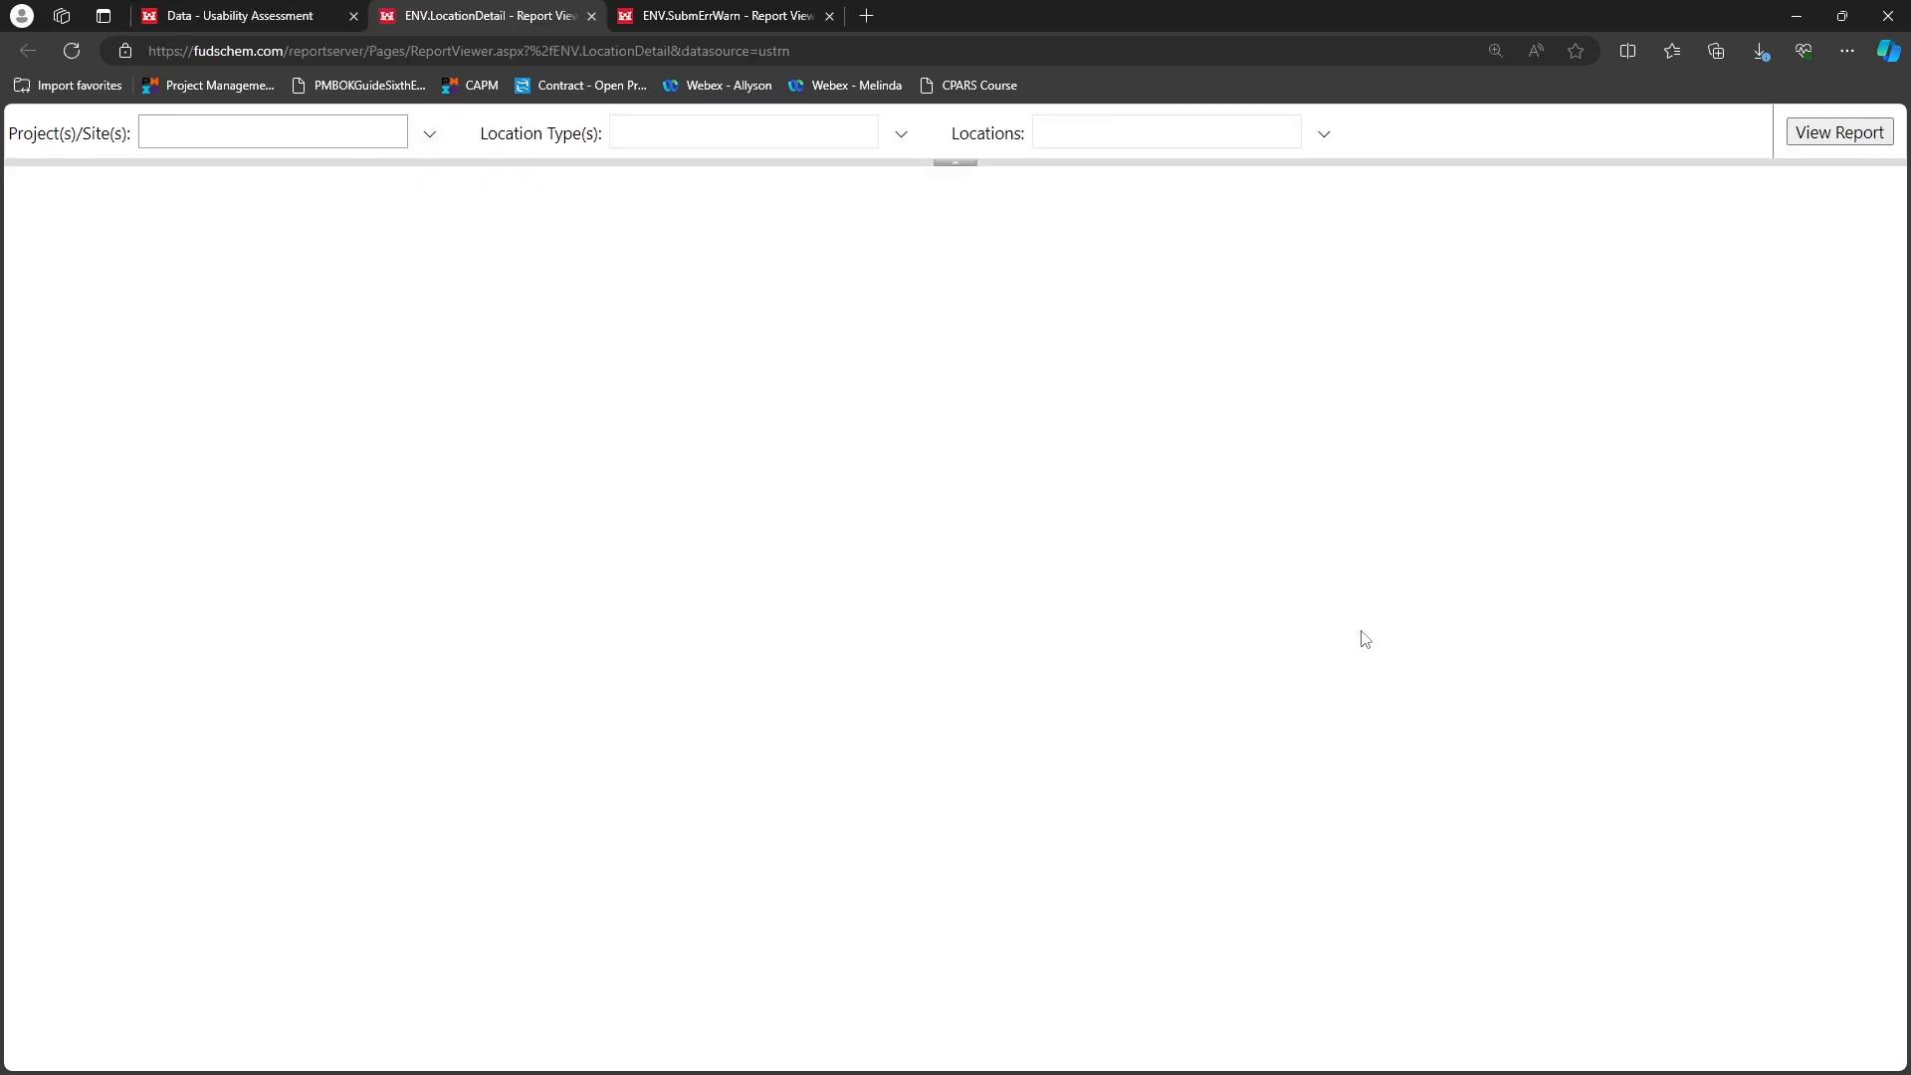
left_click(429, 133)
left_click(366, 219)
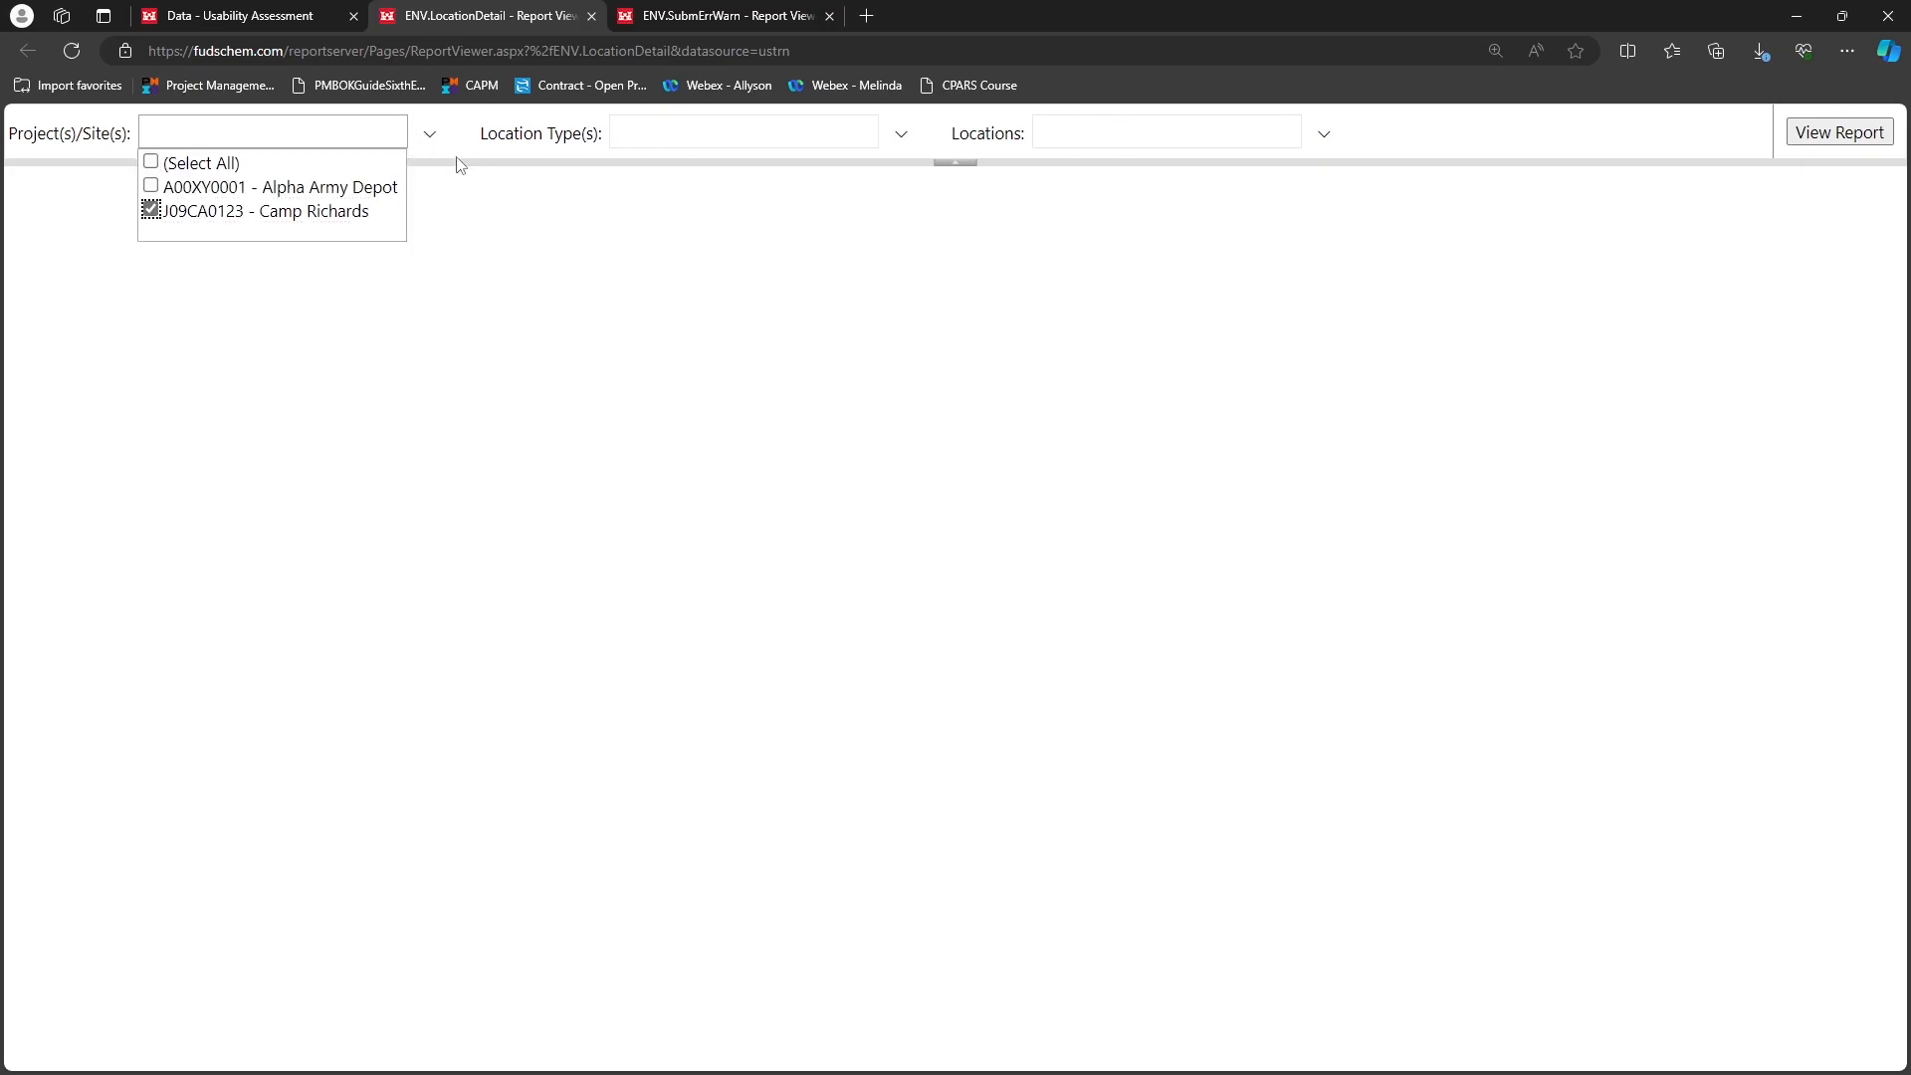
left_click(484, 135)
Run the location report for only CRB-MW-466SDUA1, CRB-MW-467SDUA1 and CRB-MW-474SDUA1
left_click(1099, 134)
left_click(1099, 164)
left_click(1179, 308)
scroll(1212, 261, "down", 5)
scroll(1216, 253, "up", 3)
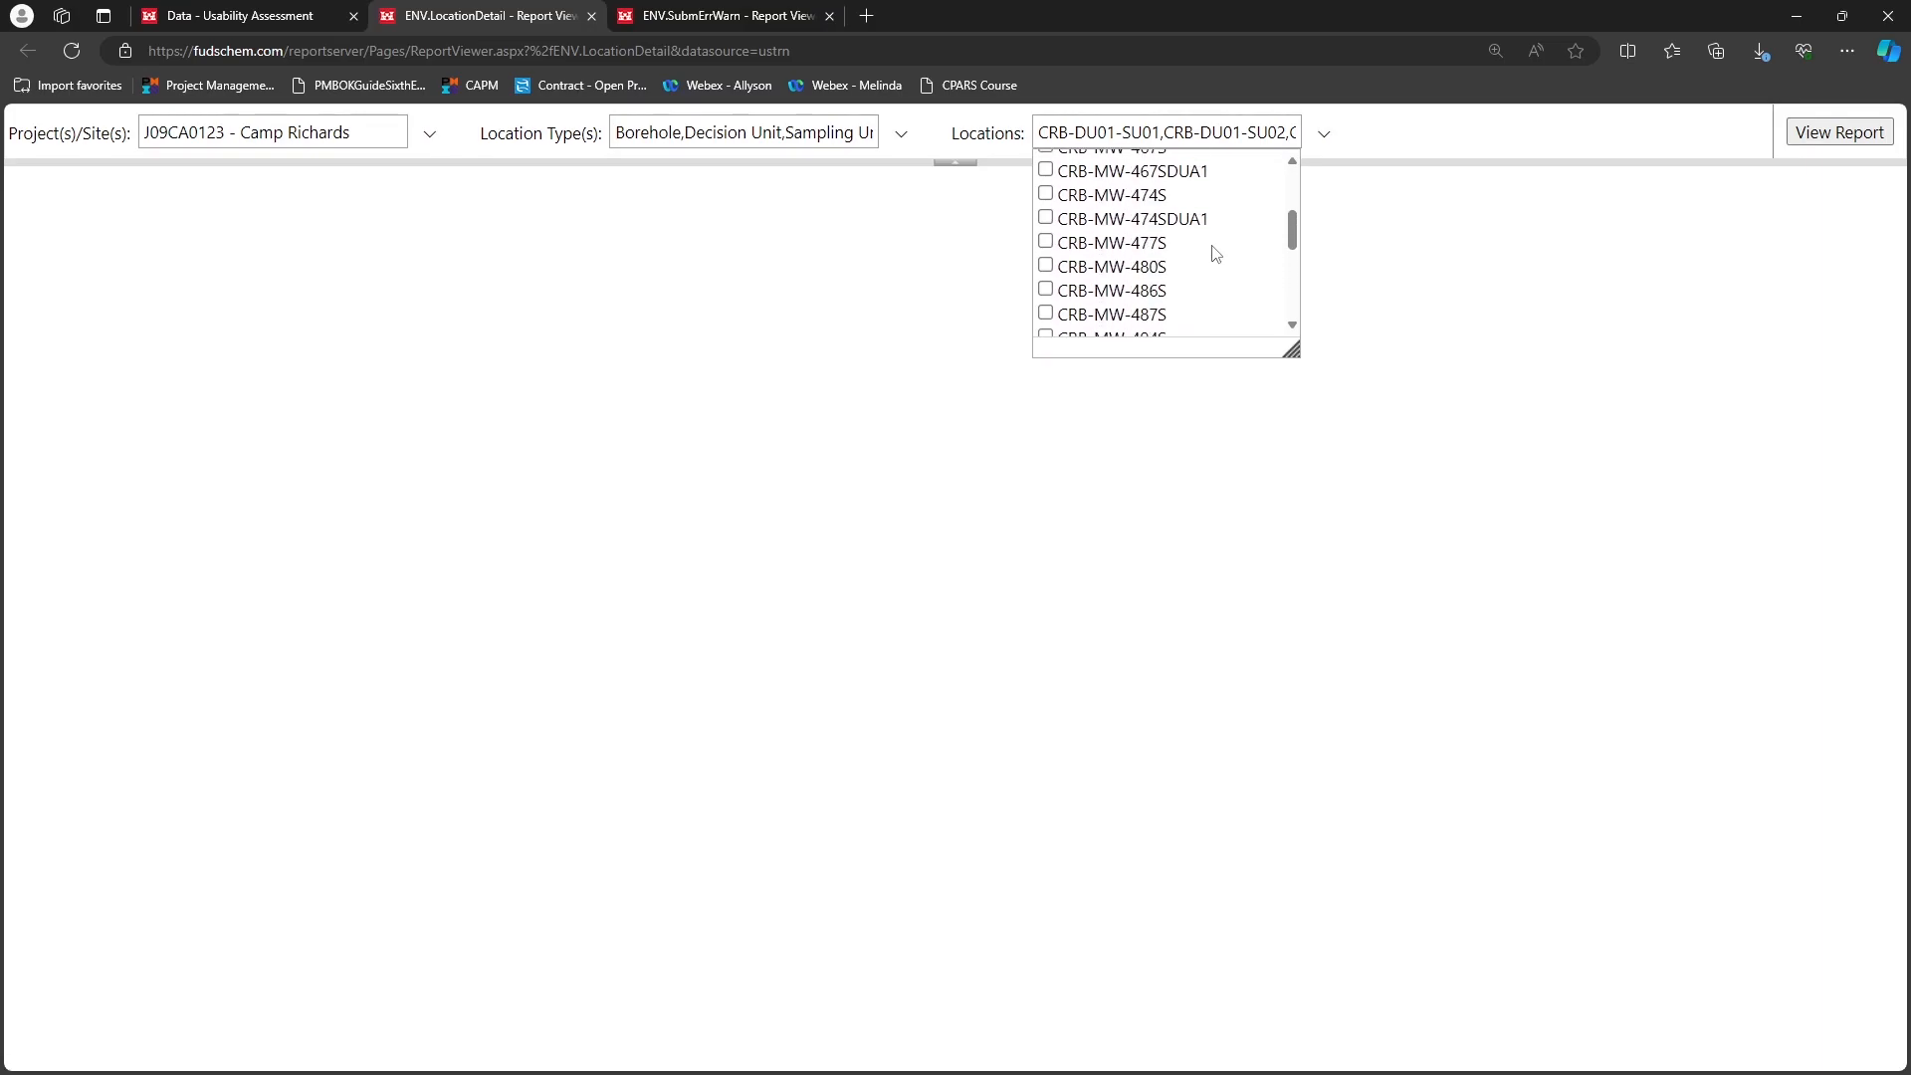
left_click(1188, 219)
left_click(1837, 133)
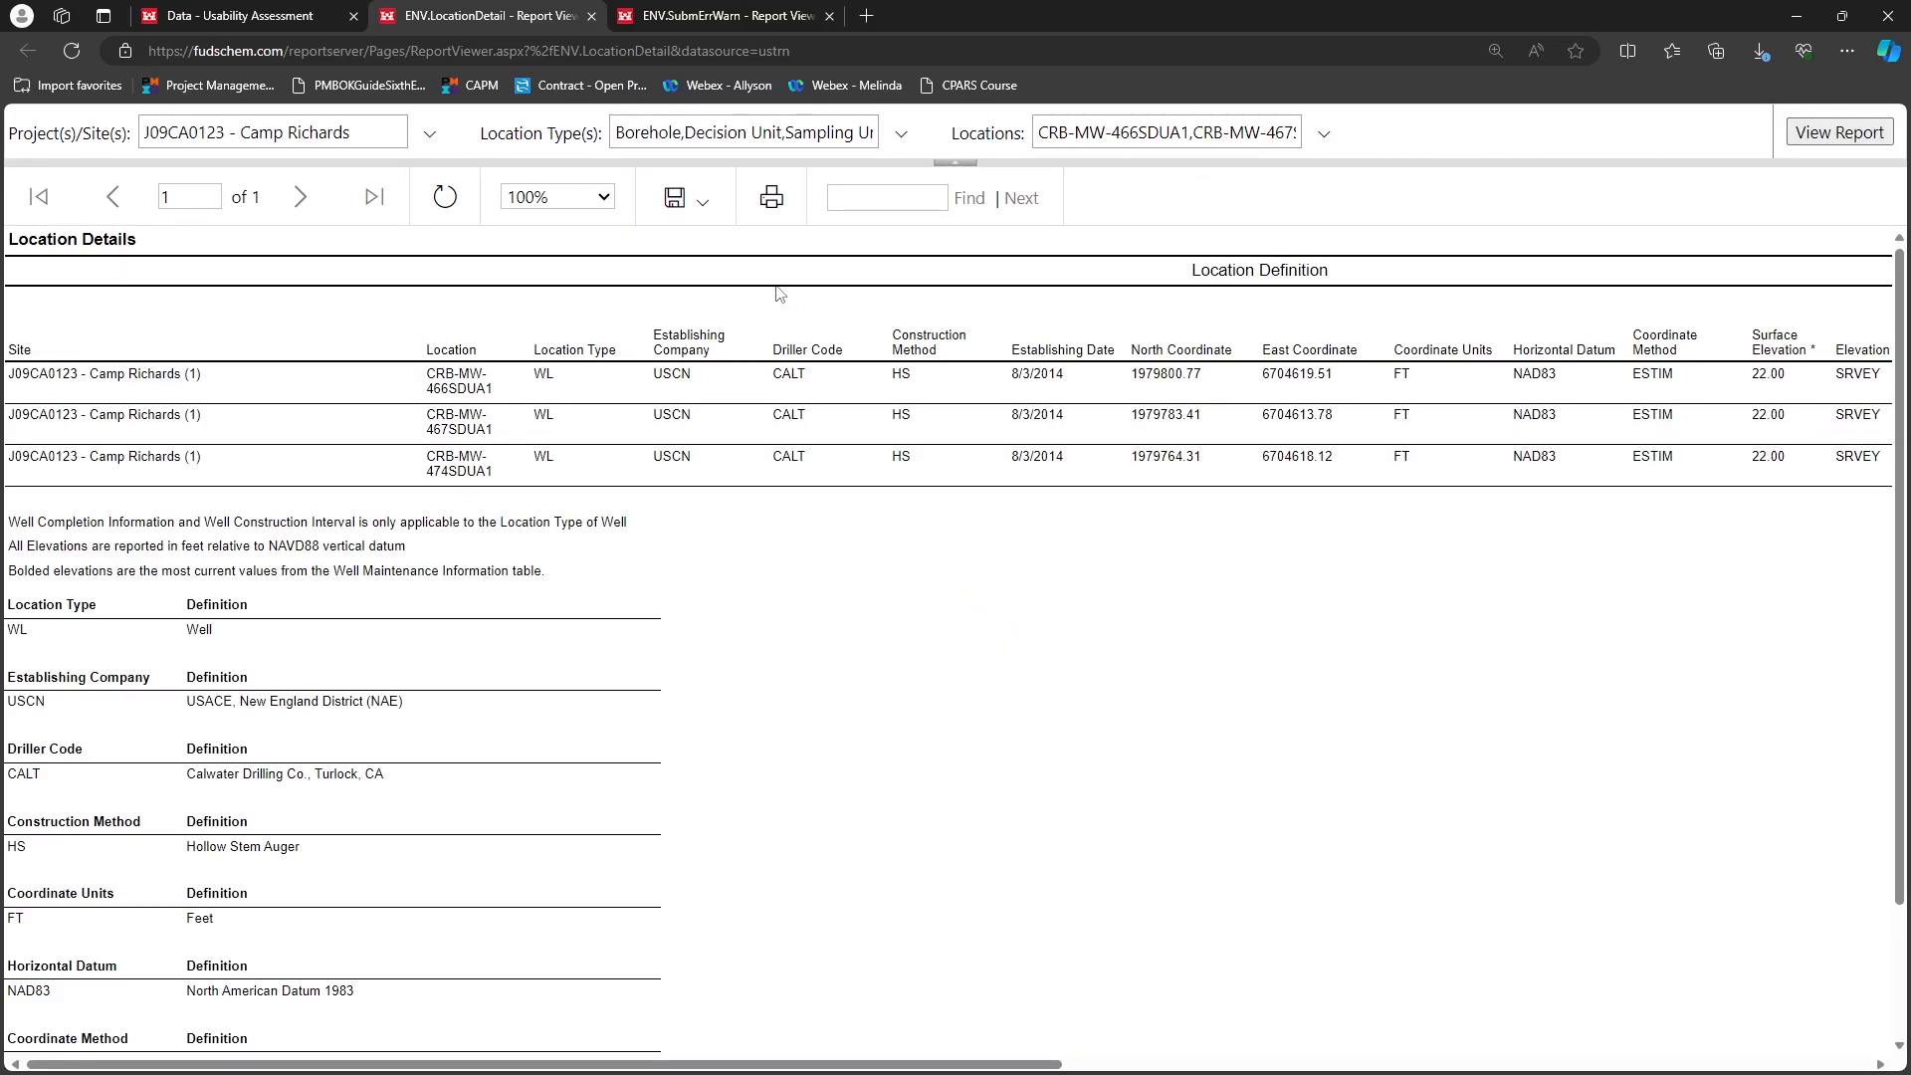
Enlarge the location report to 150% and examine all location definition columns for the three wells
left_click(606, 200)
left_click(579, 320)
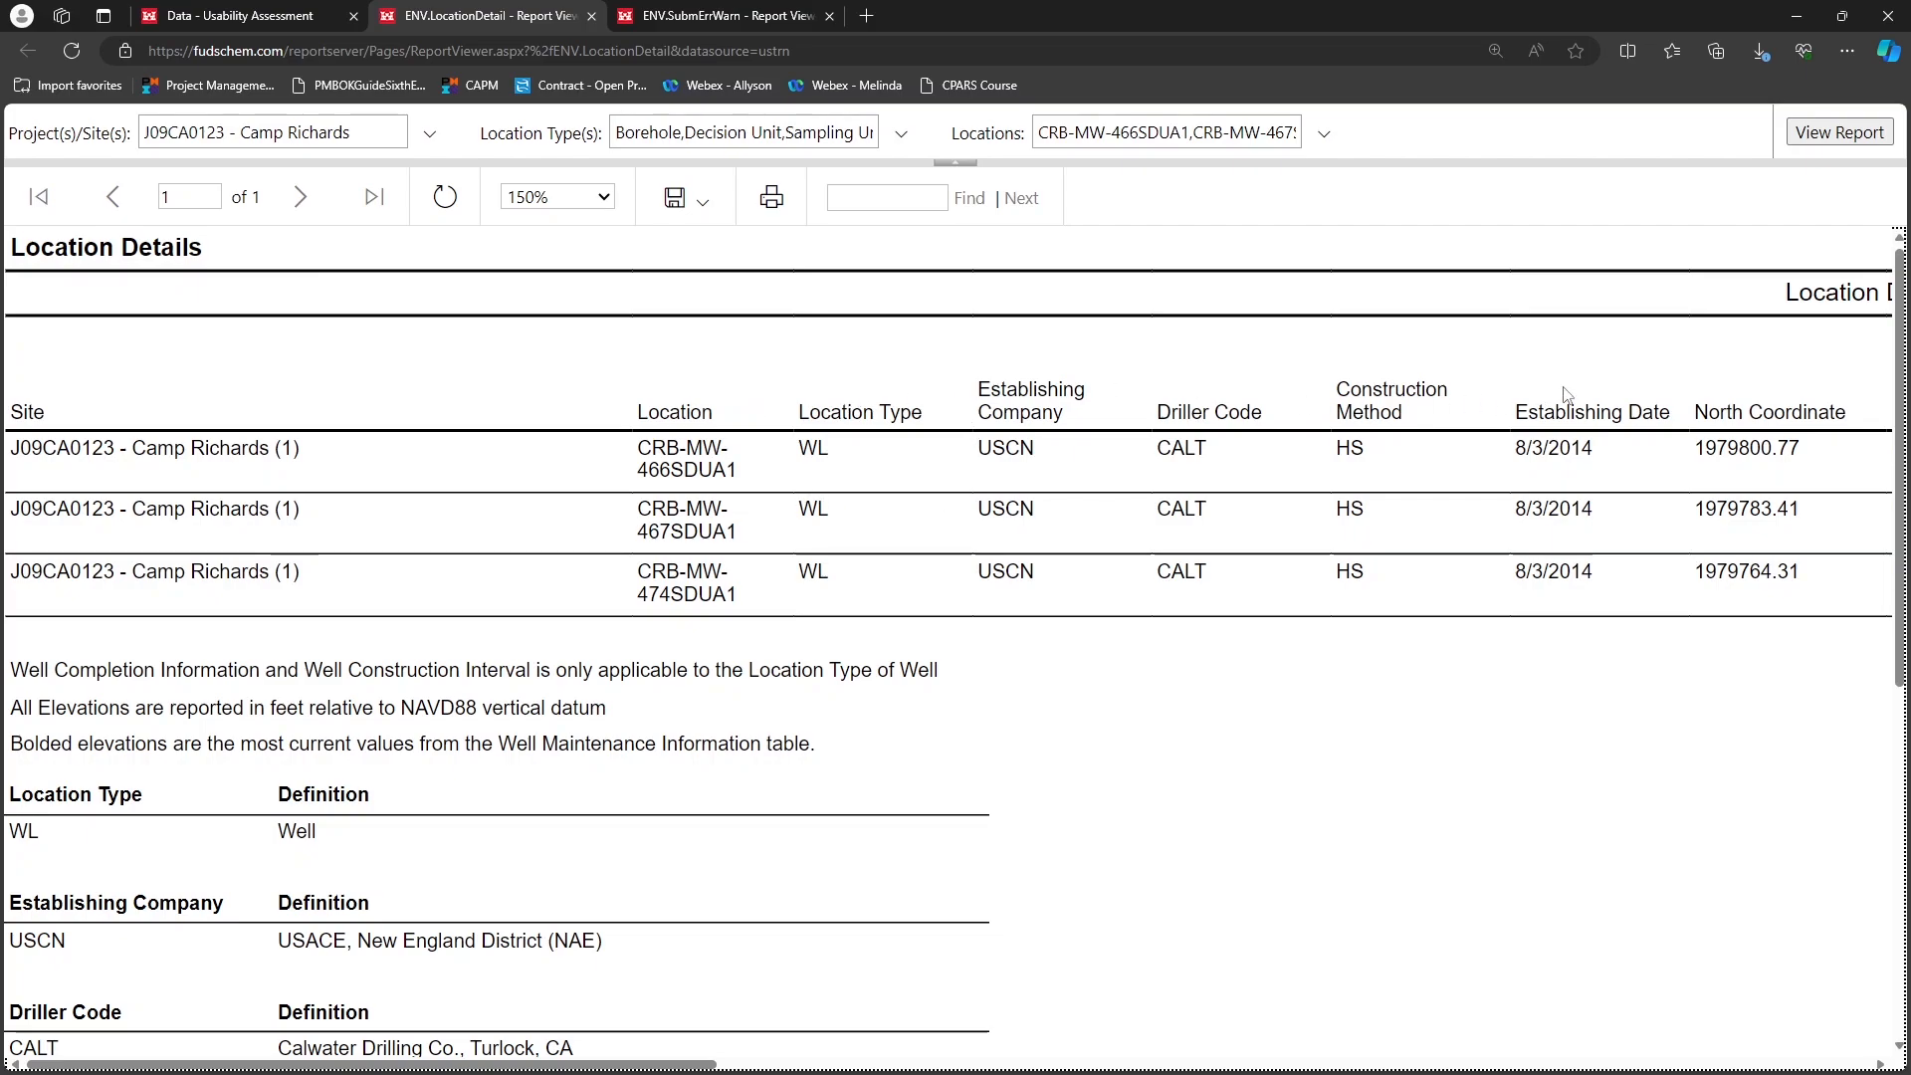
scroll(1604, 391, "right", 2)
scroll(1605, 391, "right", 10)
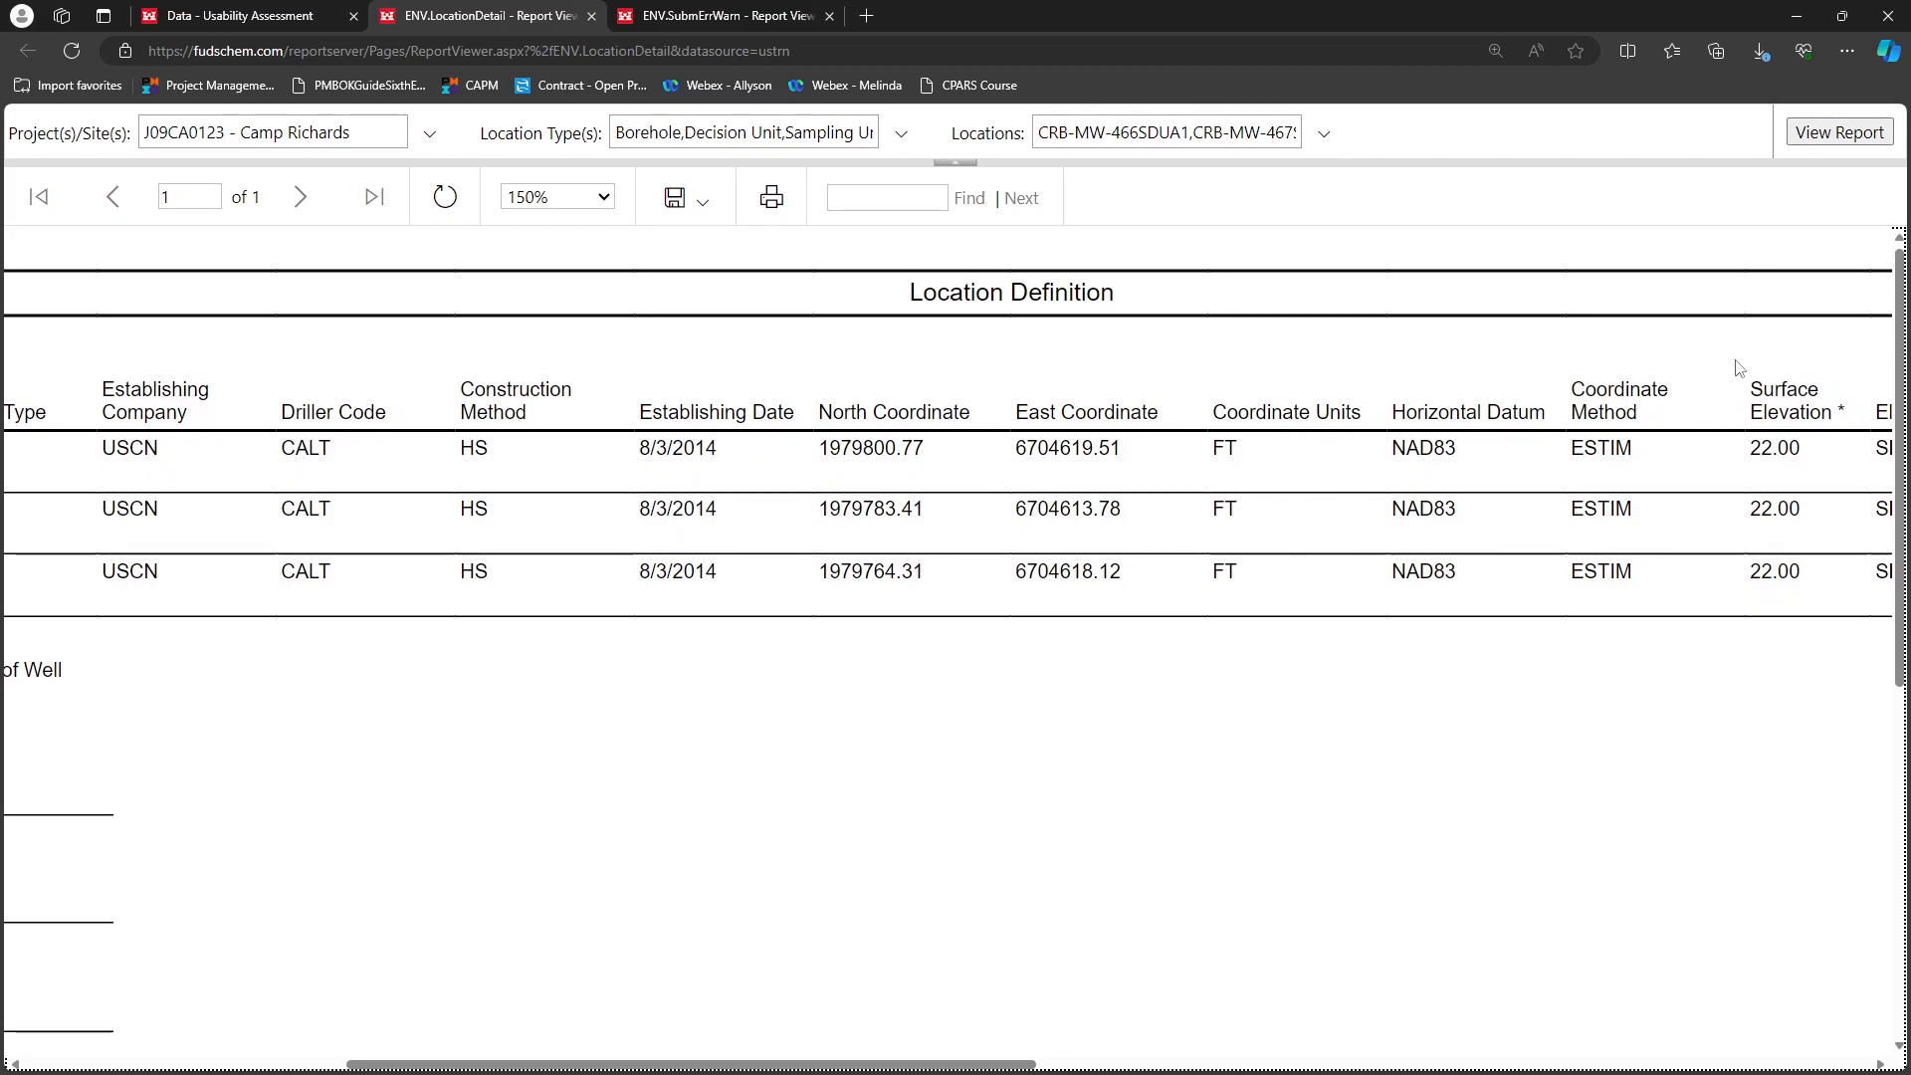
scroll(1625, 467, "right", 2)
scroll(1626, 467, "right", 8)
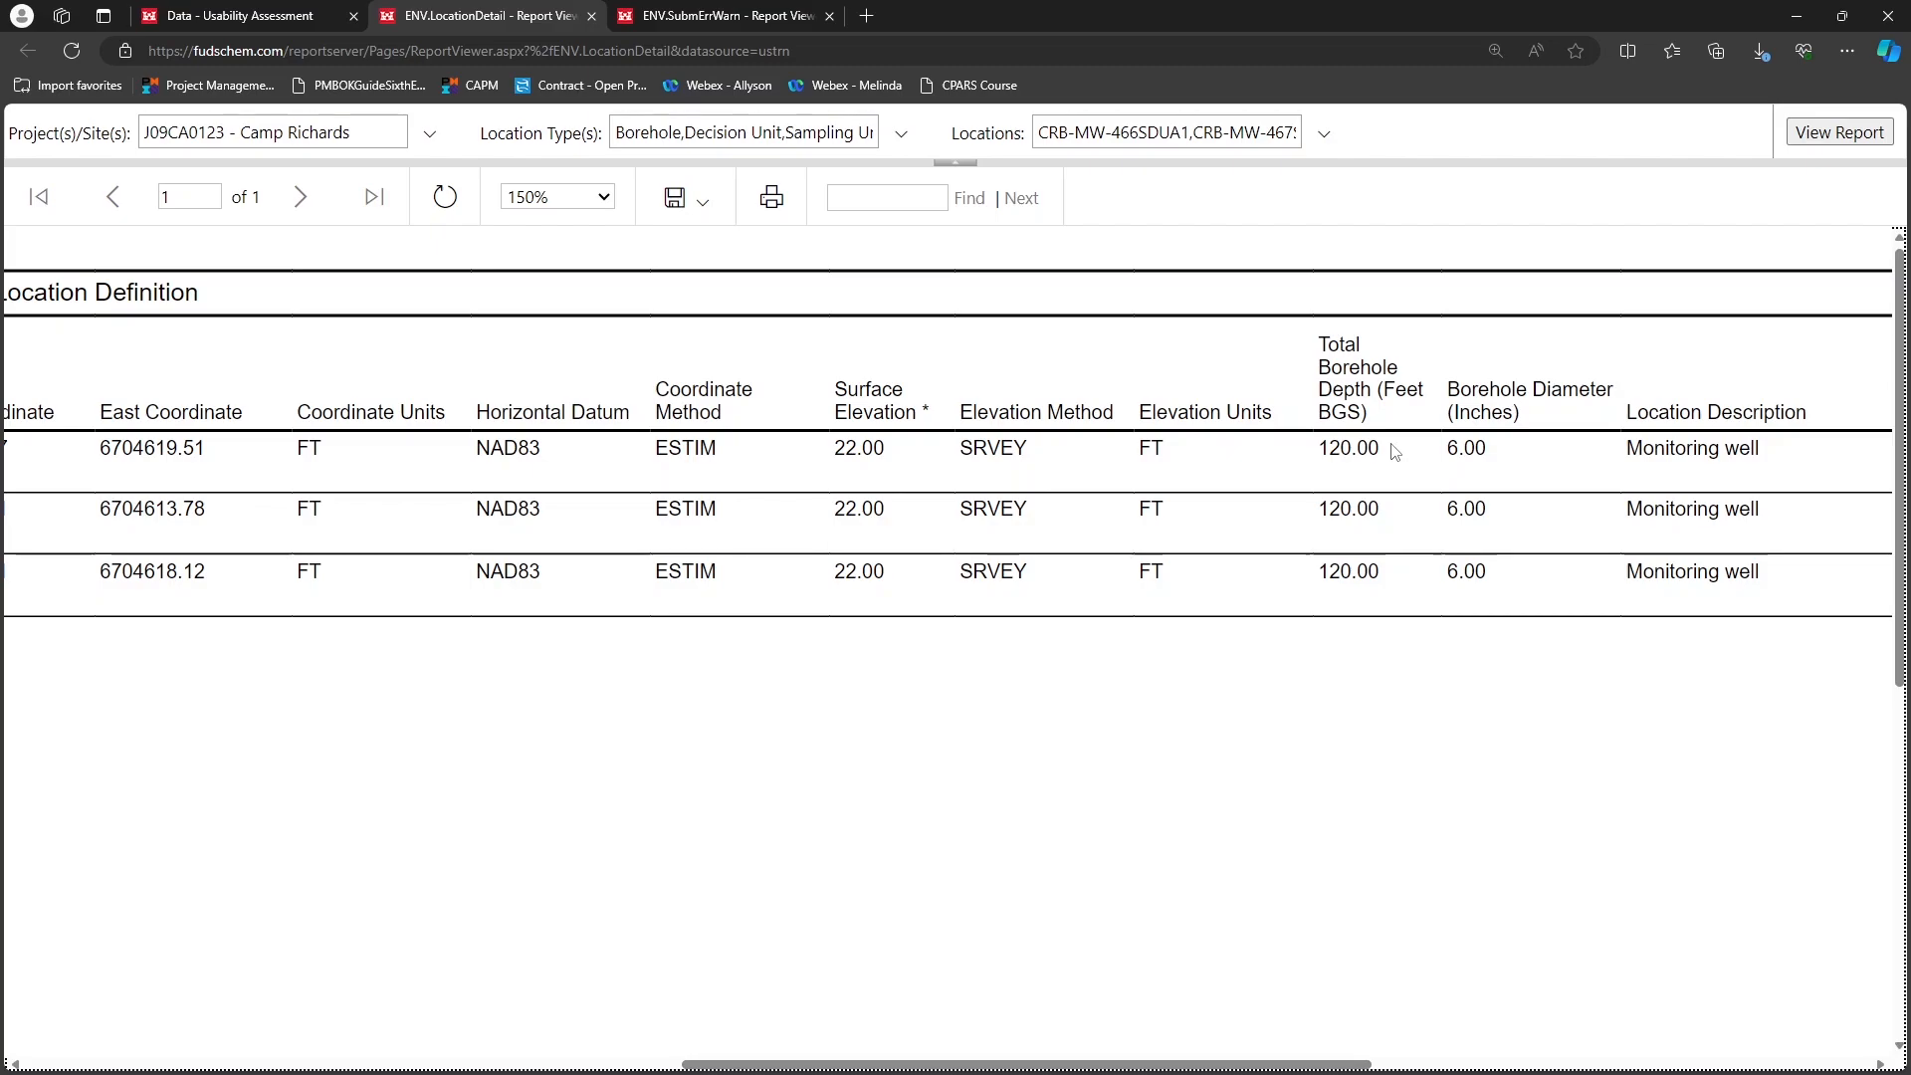
scroll(1394, 452, "left", 10)
scroll(1394, 452, "left", 5)
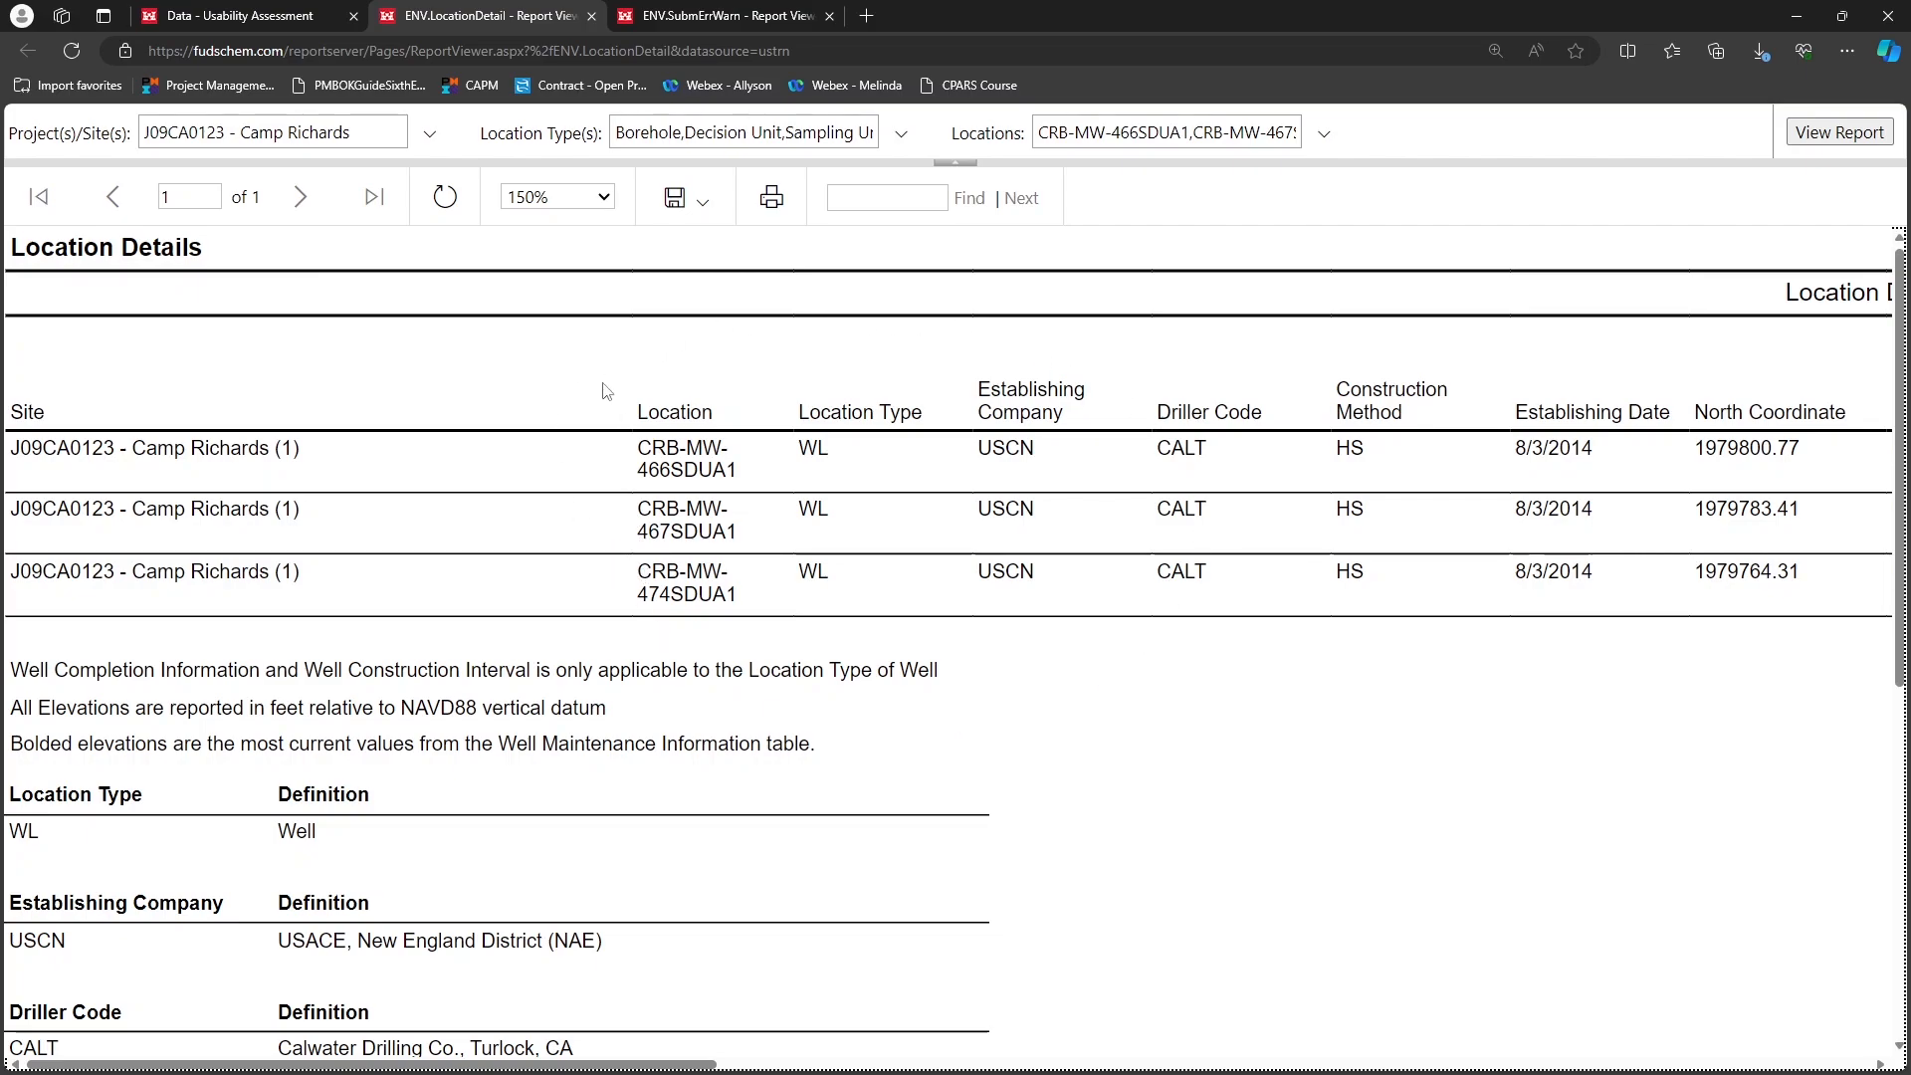
Return to the submission error report and review the location, ValidationStage and PrimeContractor errors
left_click(661, 16)
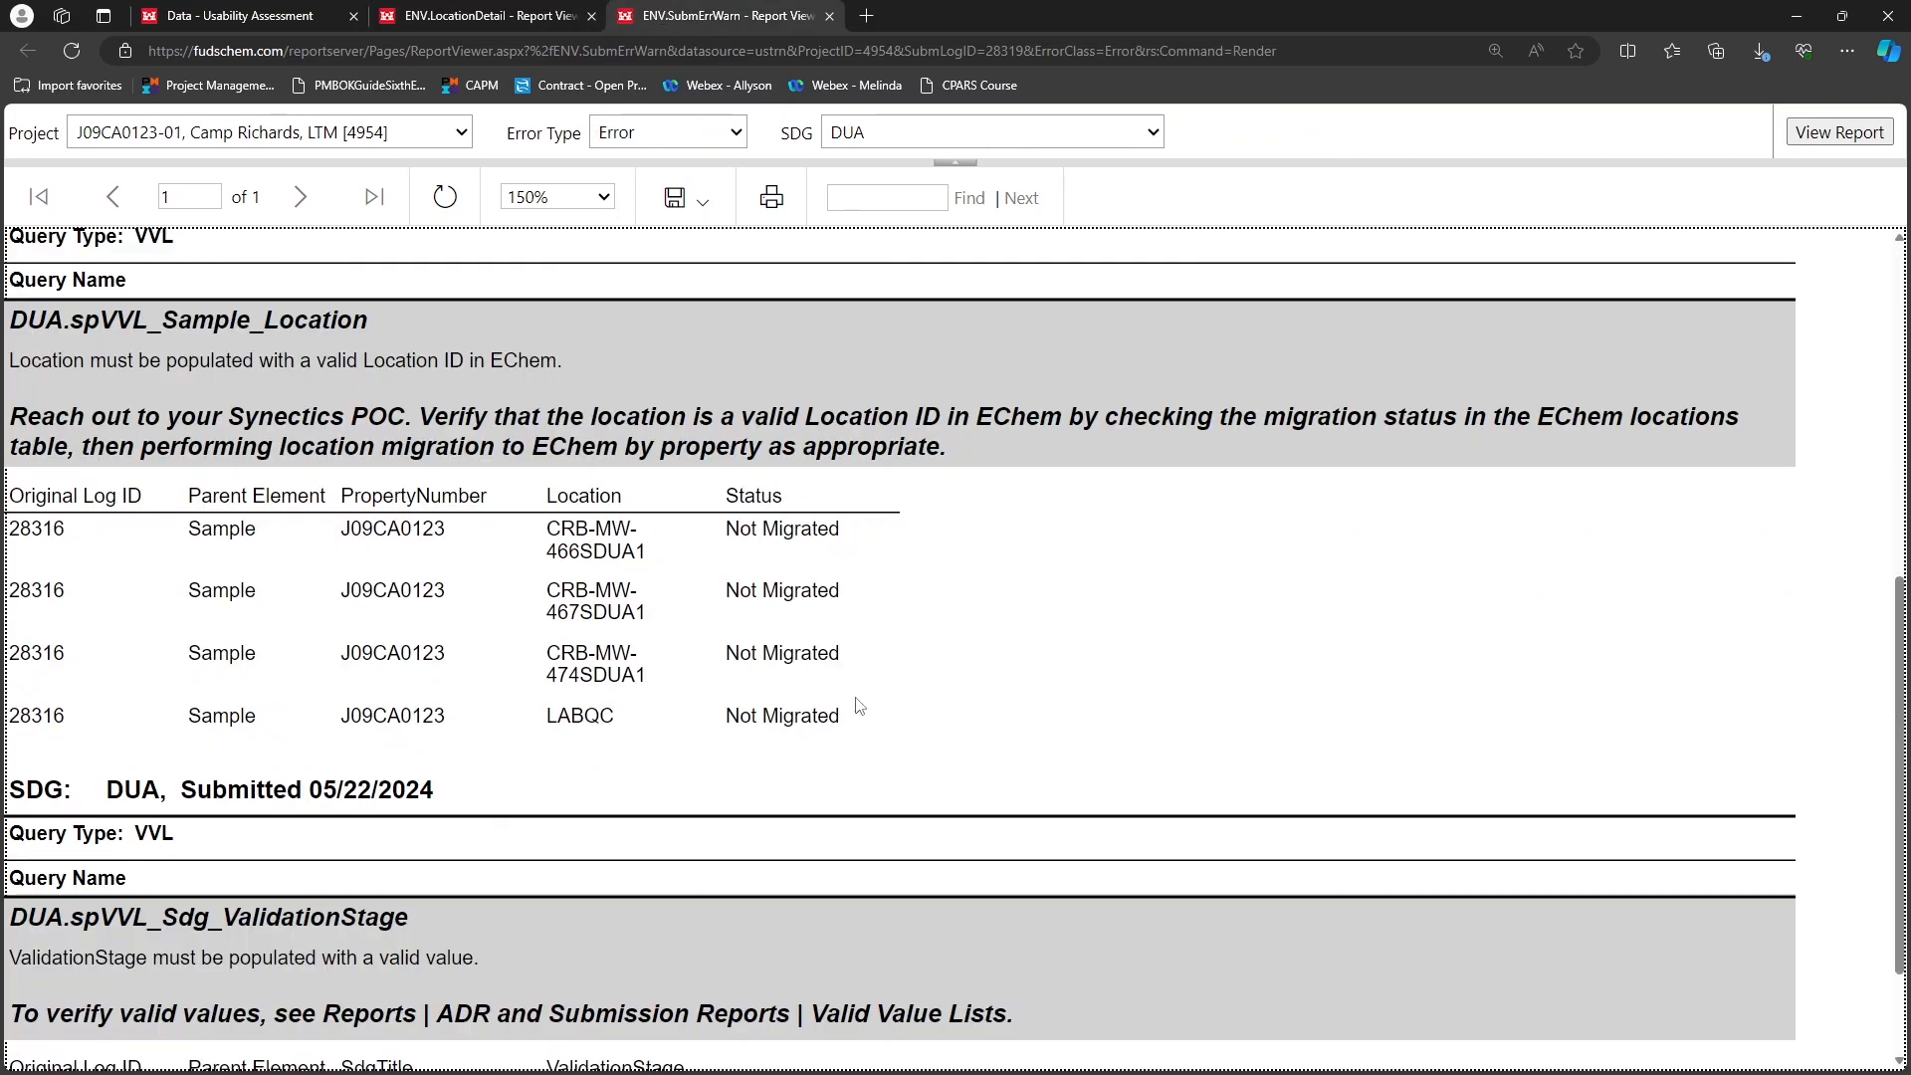
mouse_move(856, 705)
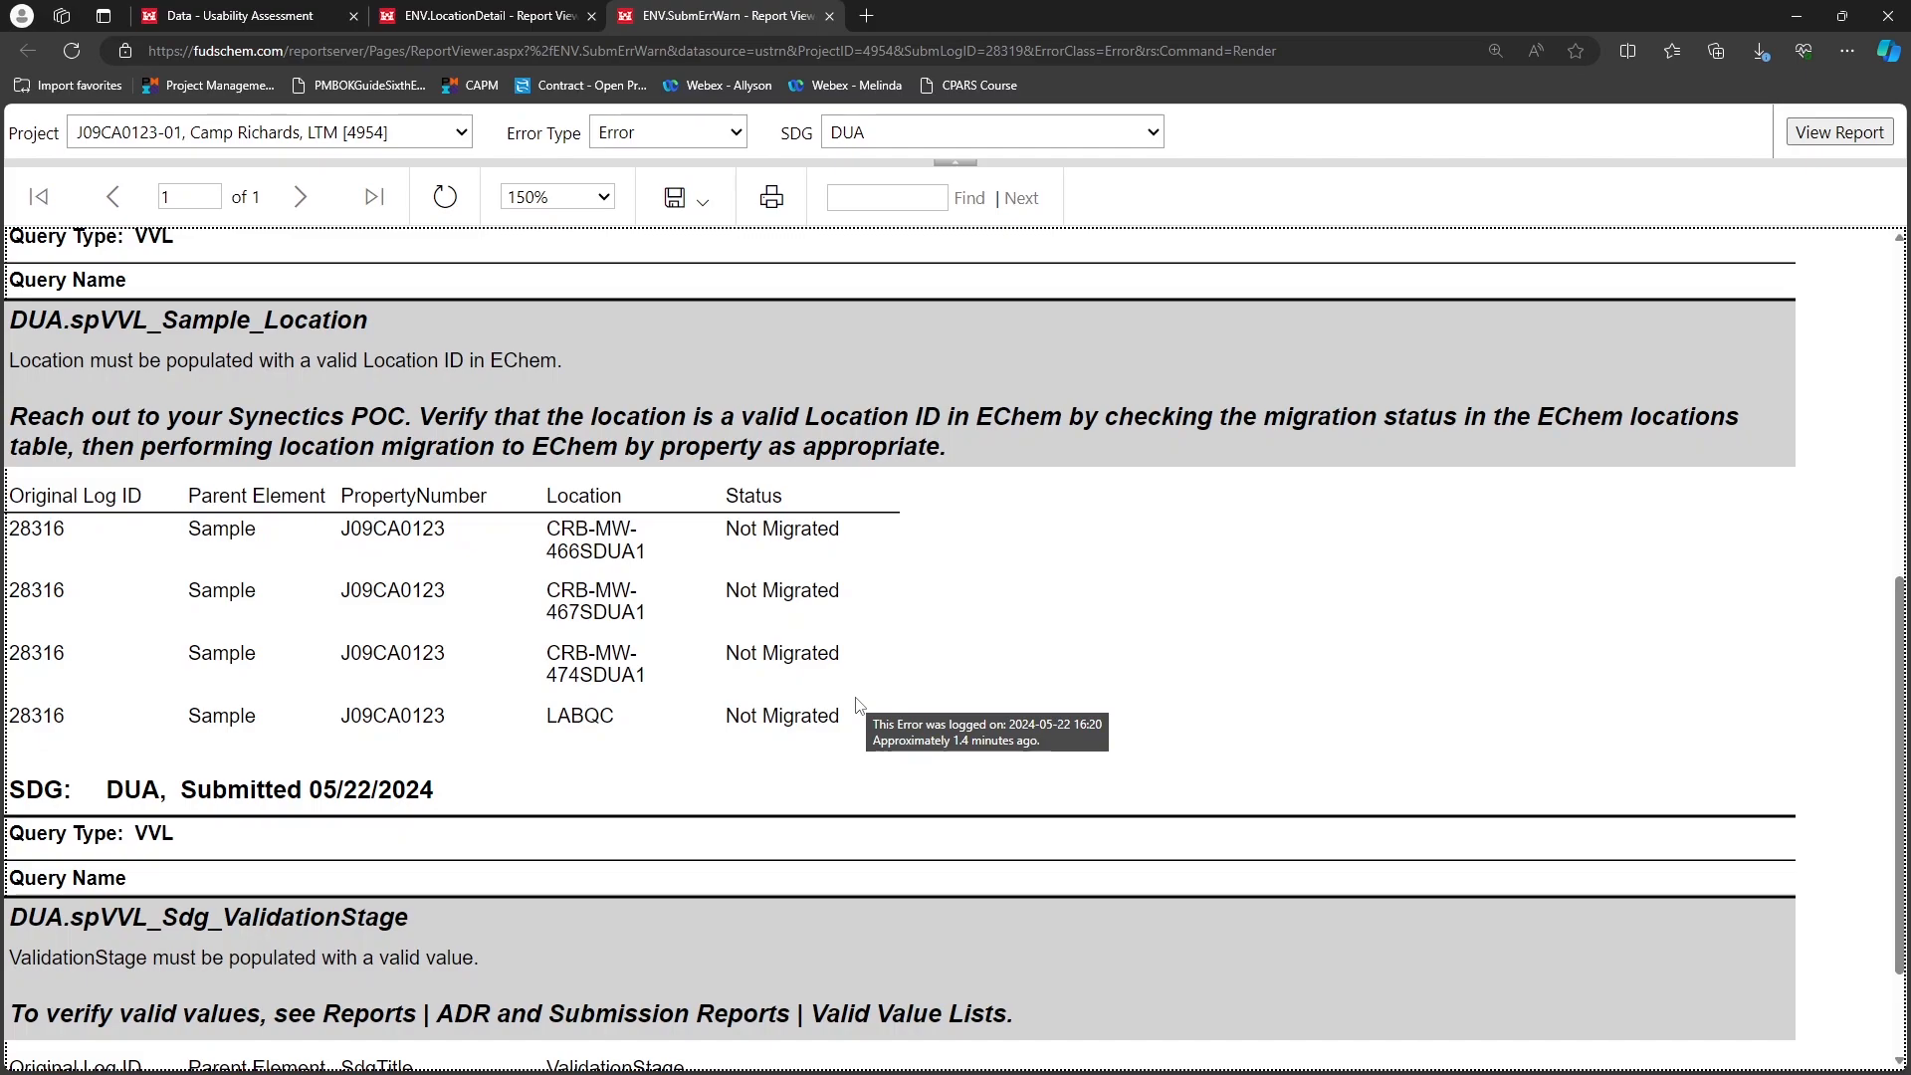
scroll(856, 705, "down", 2)
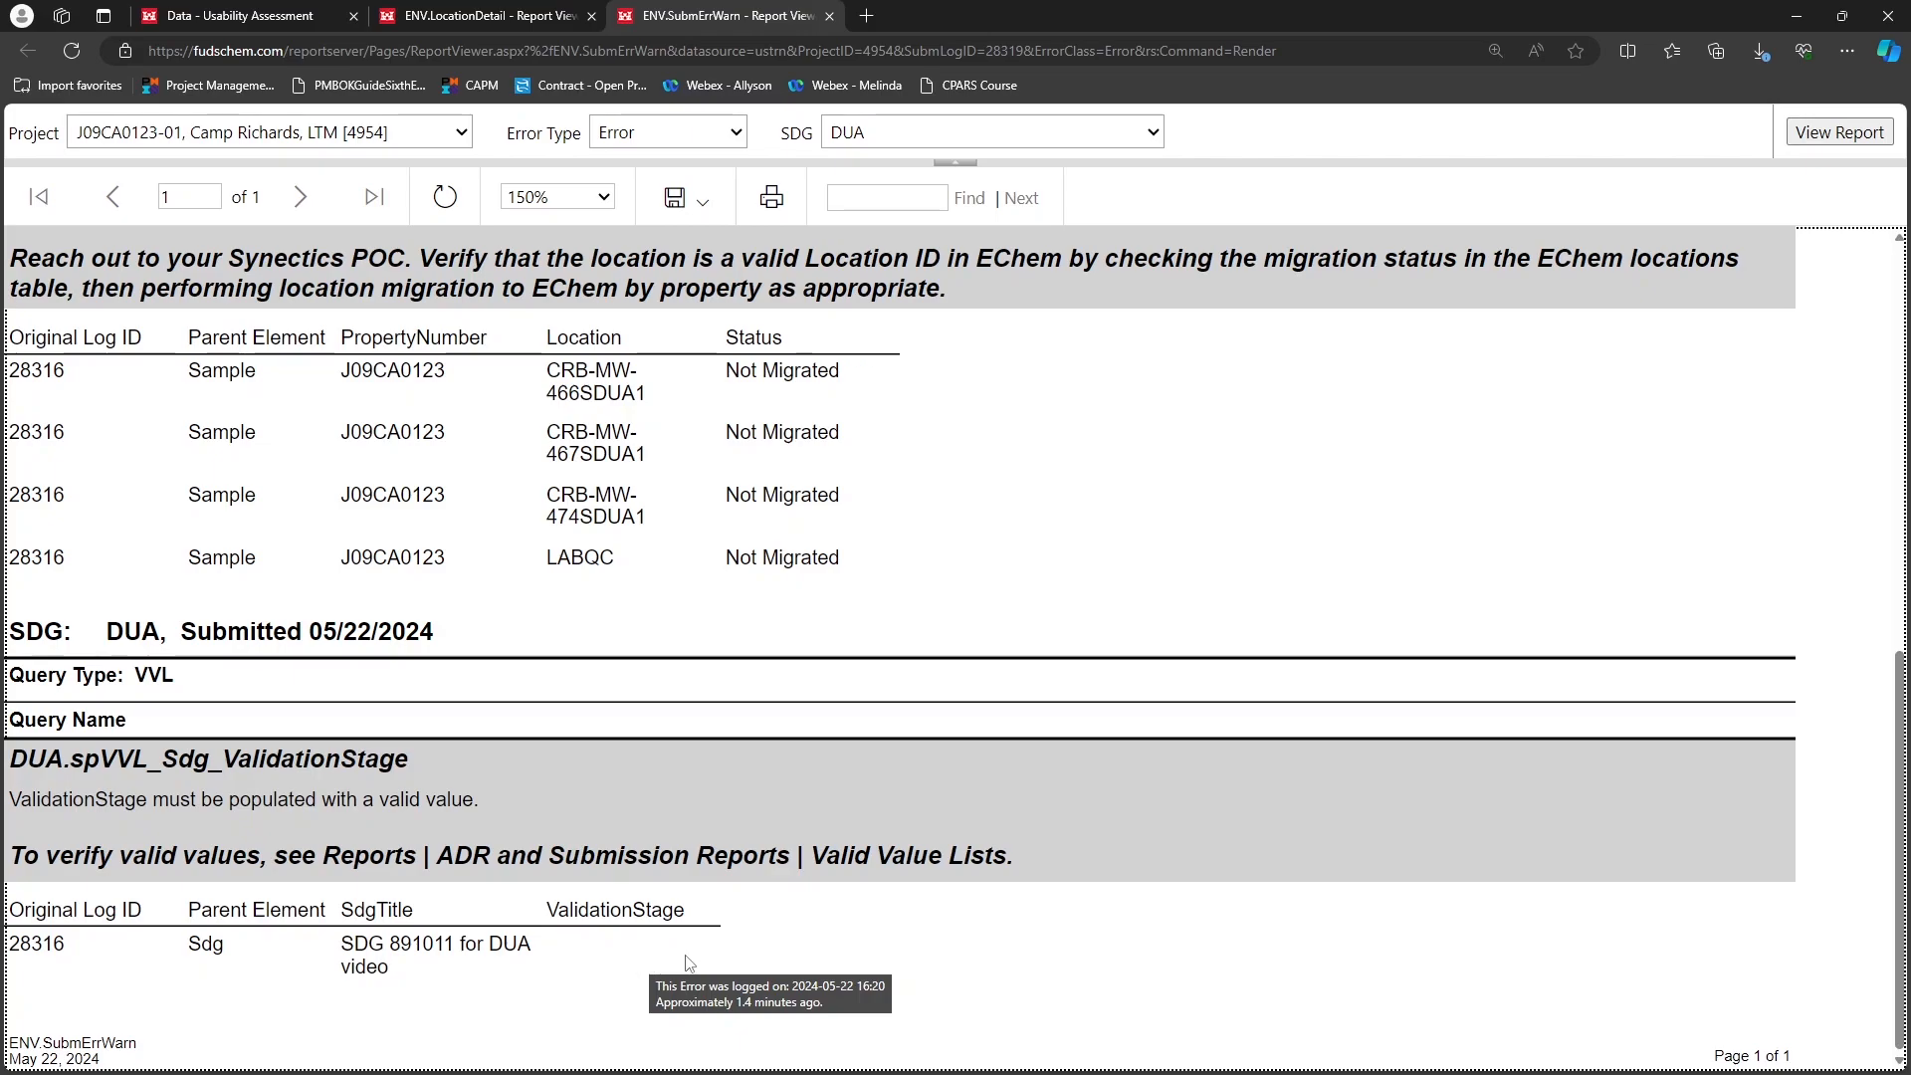
scroll(687, 958, "up", 8)
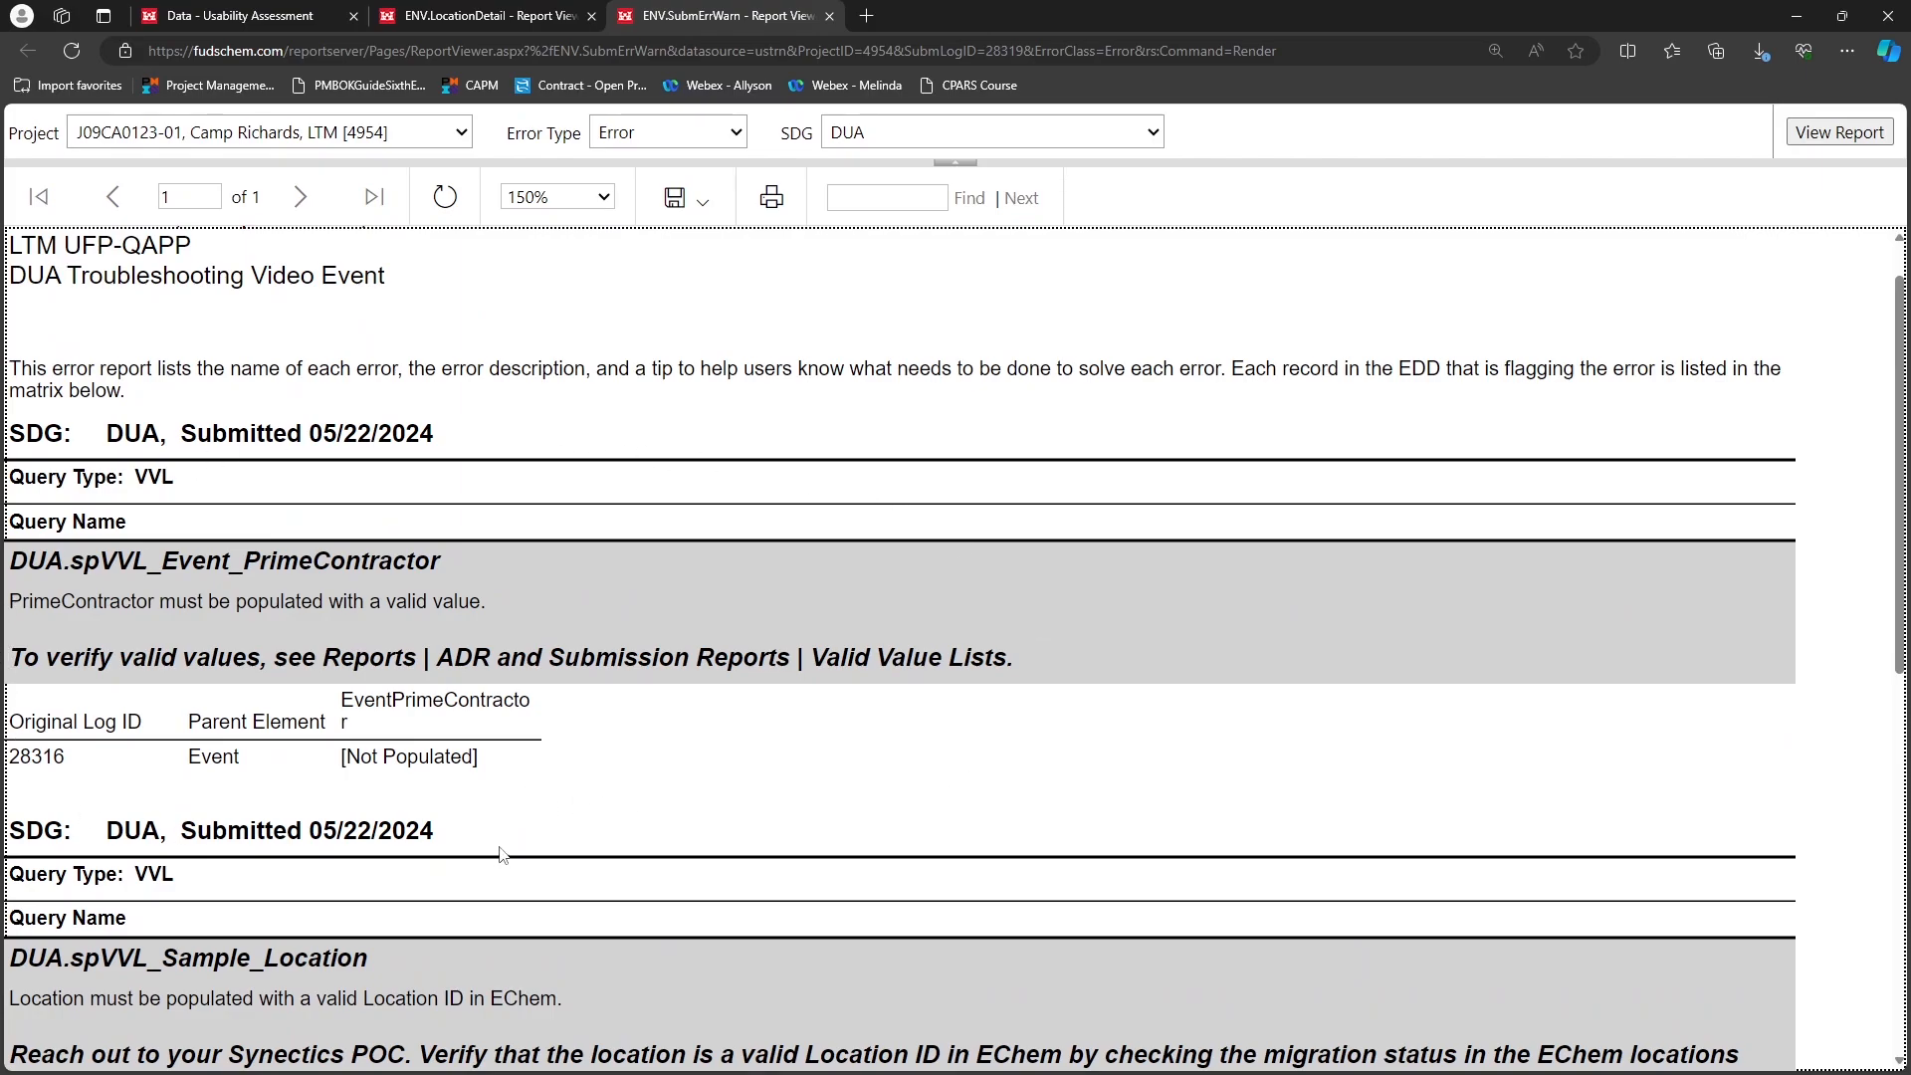
mouse_move(495, 598)
mouse_move(1026, 672)
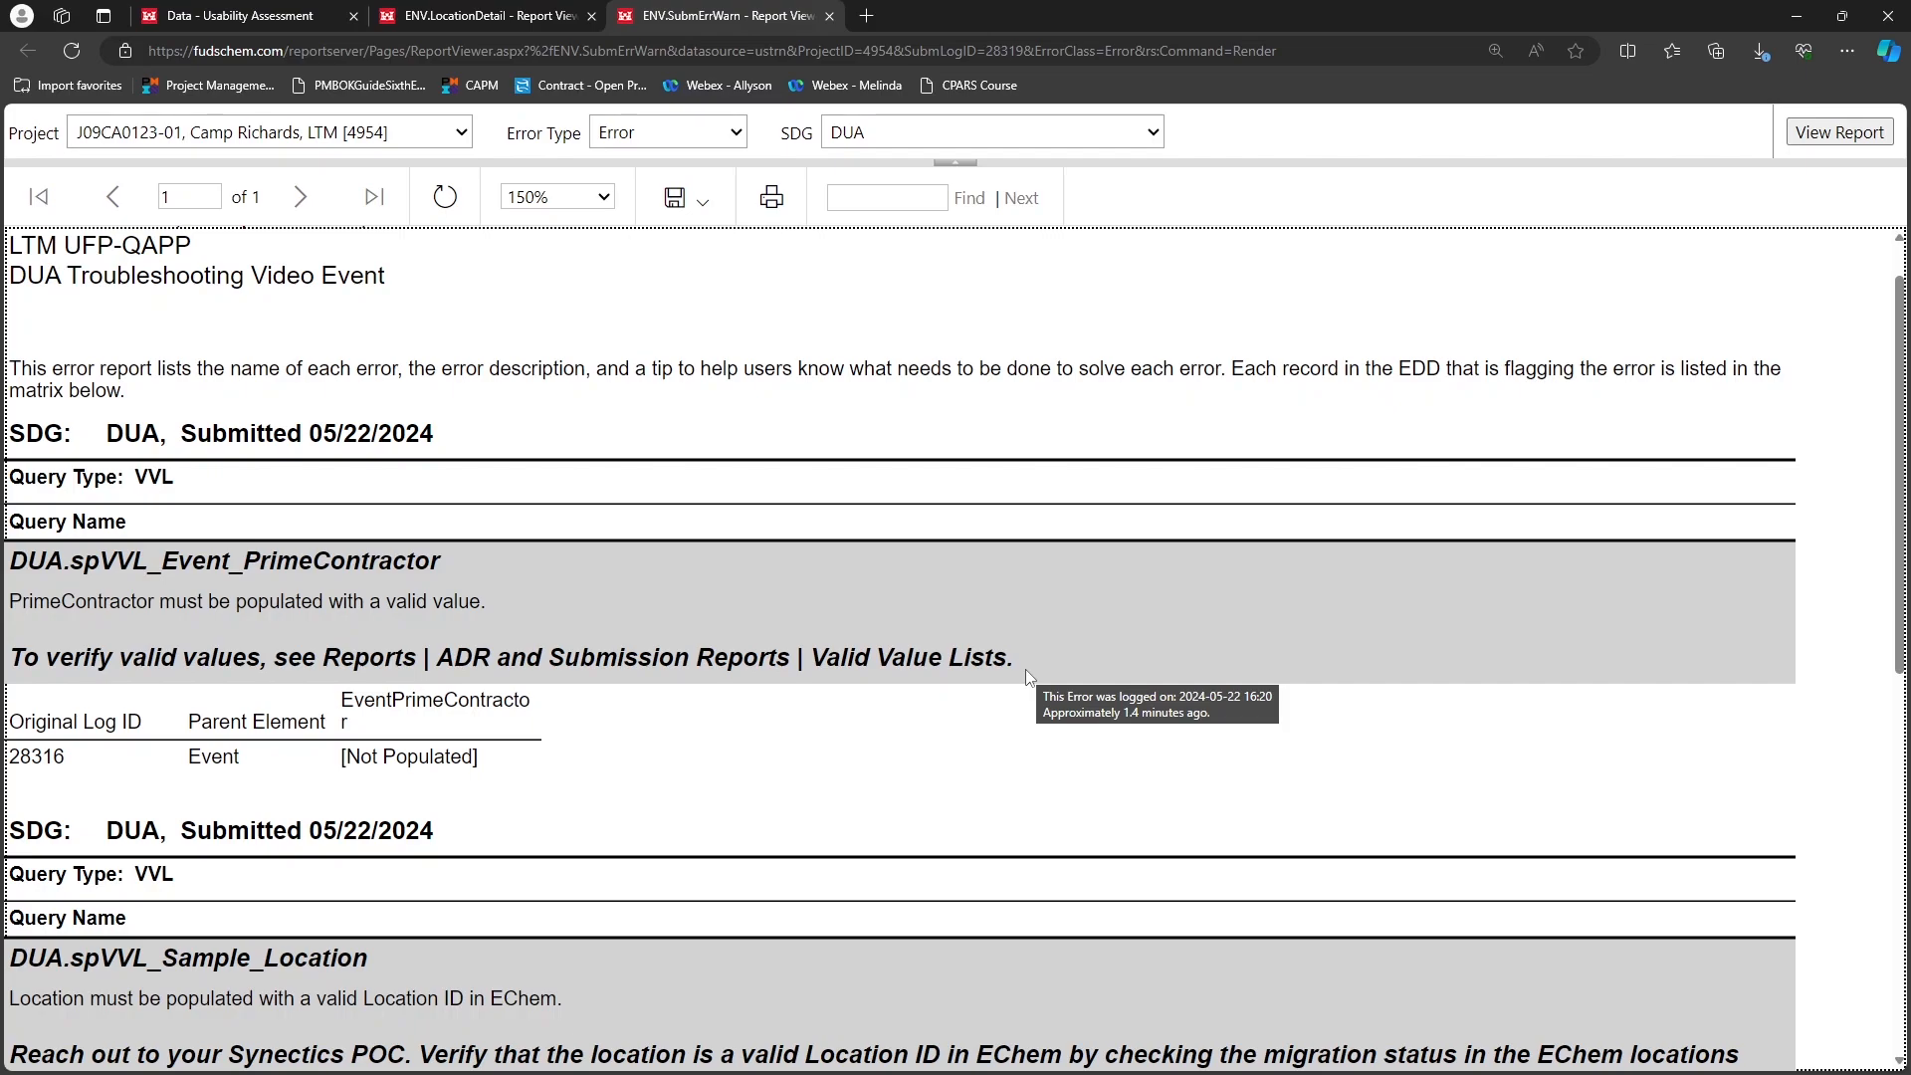
Open the Data - Event Management tool with the DUA Troubleshooting Video Event's details
left_click(285, 18)
mouse_move(683, 221)
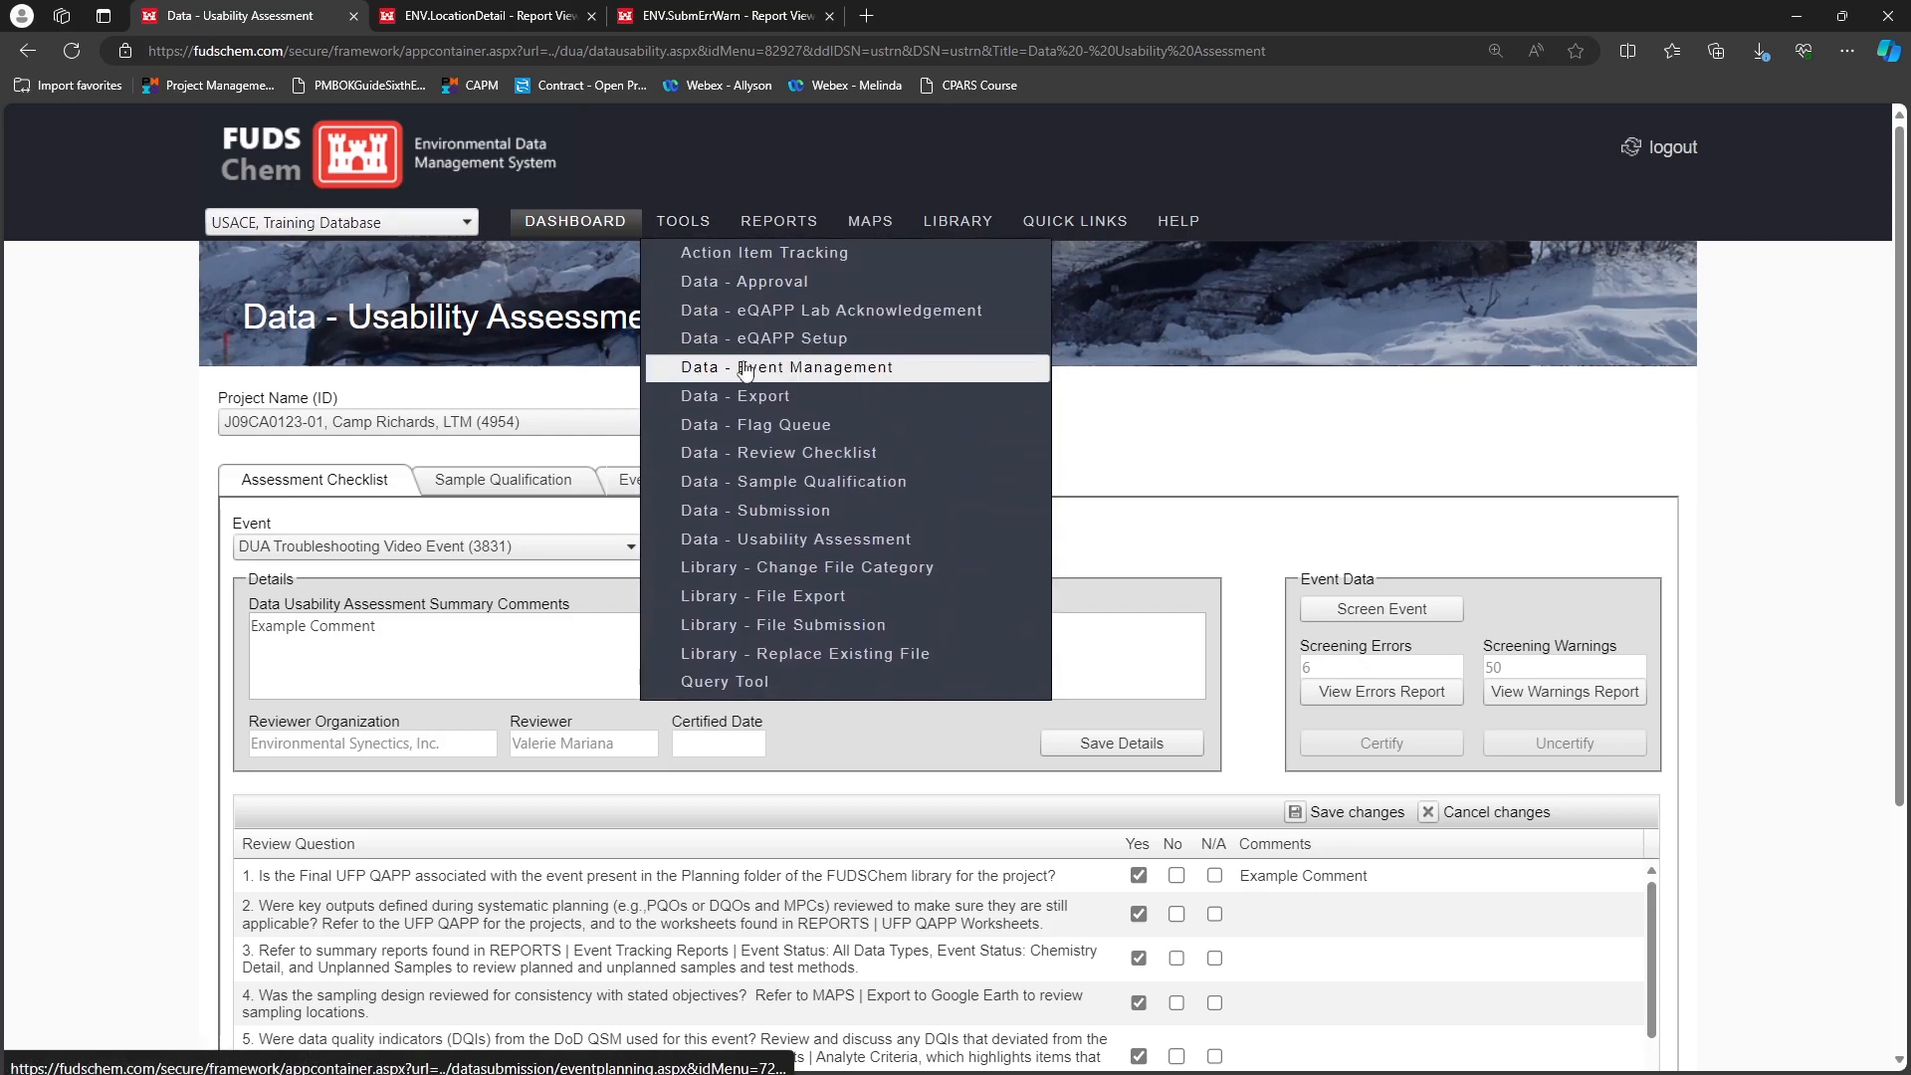
left_click(921, 374)
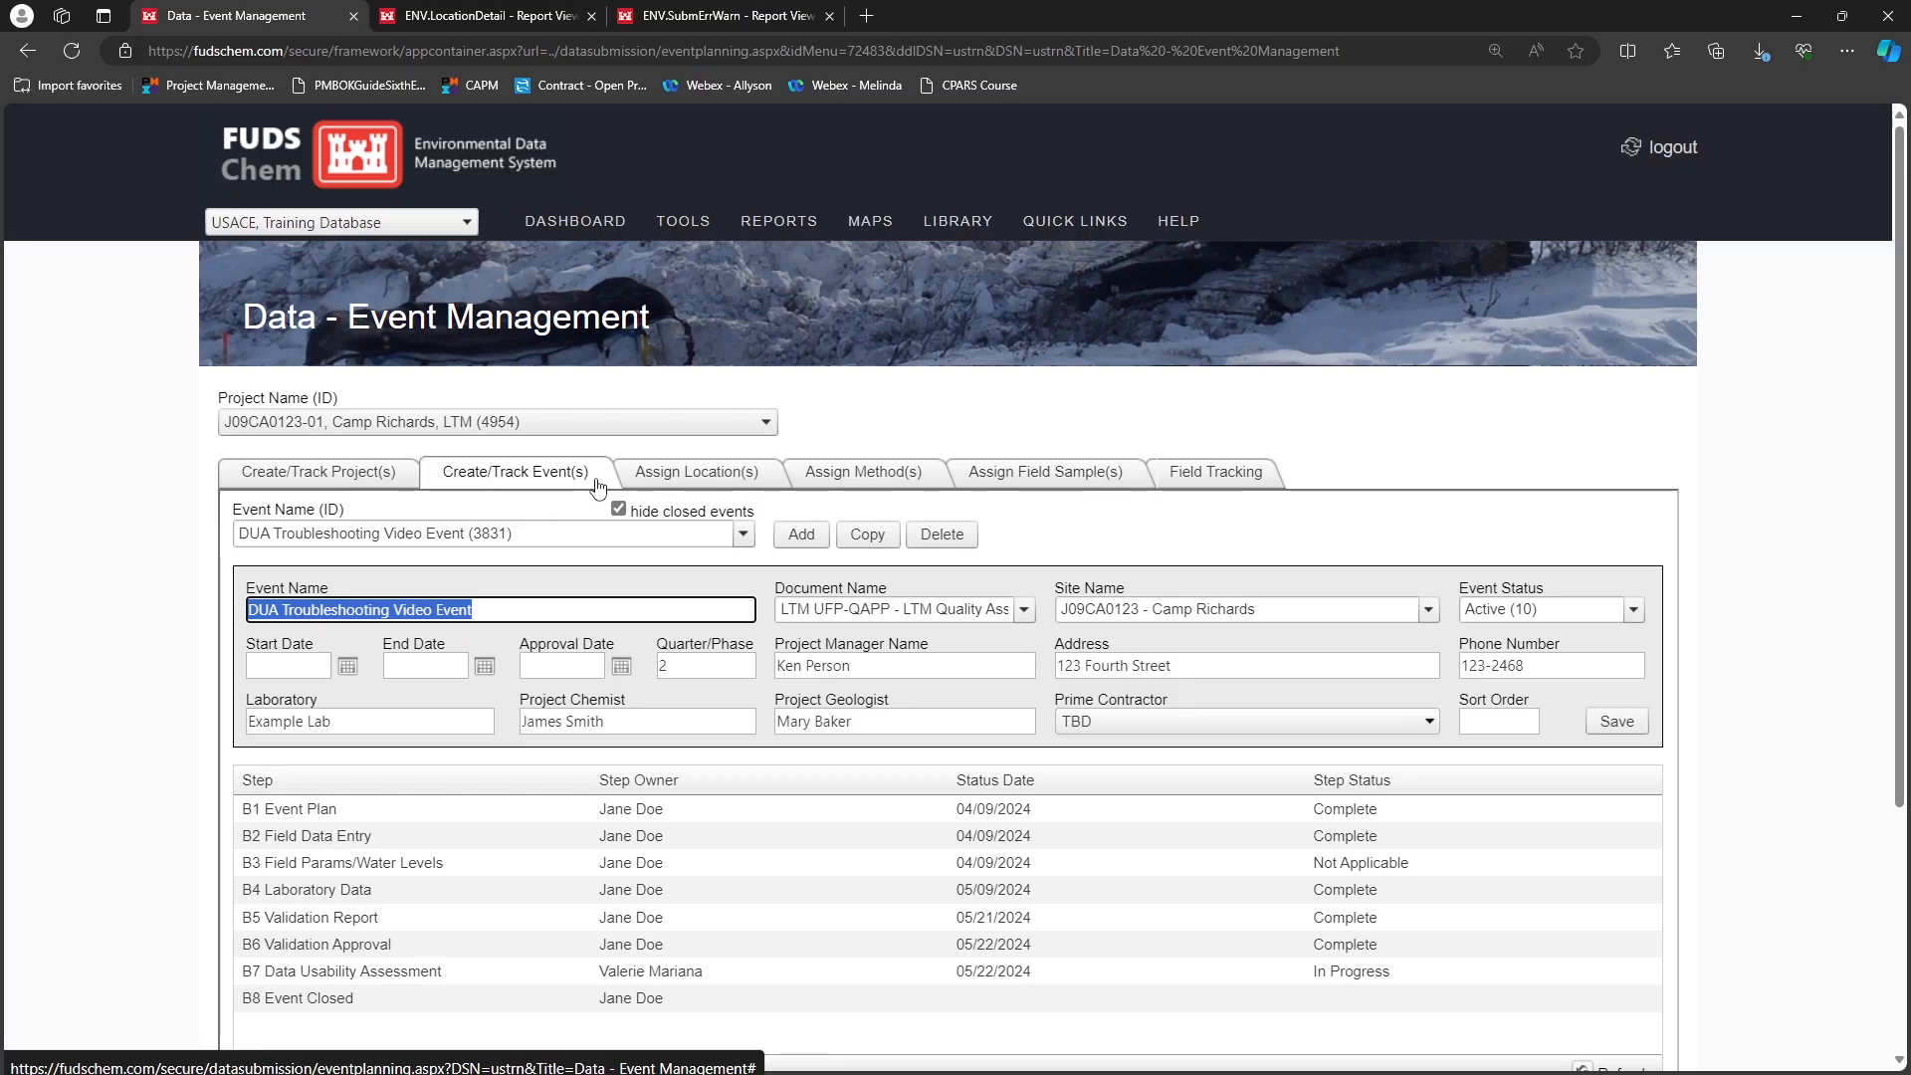
Browse the available prime contractors for the event and the valid-value report categories, leaving the contractor selection closed
left_click(1256, 721)
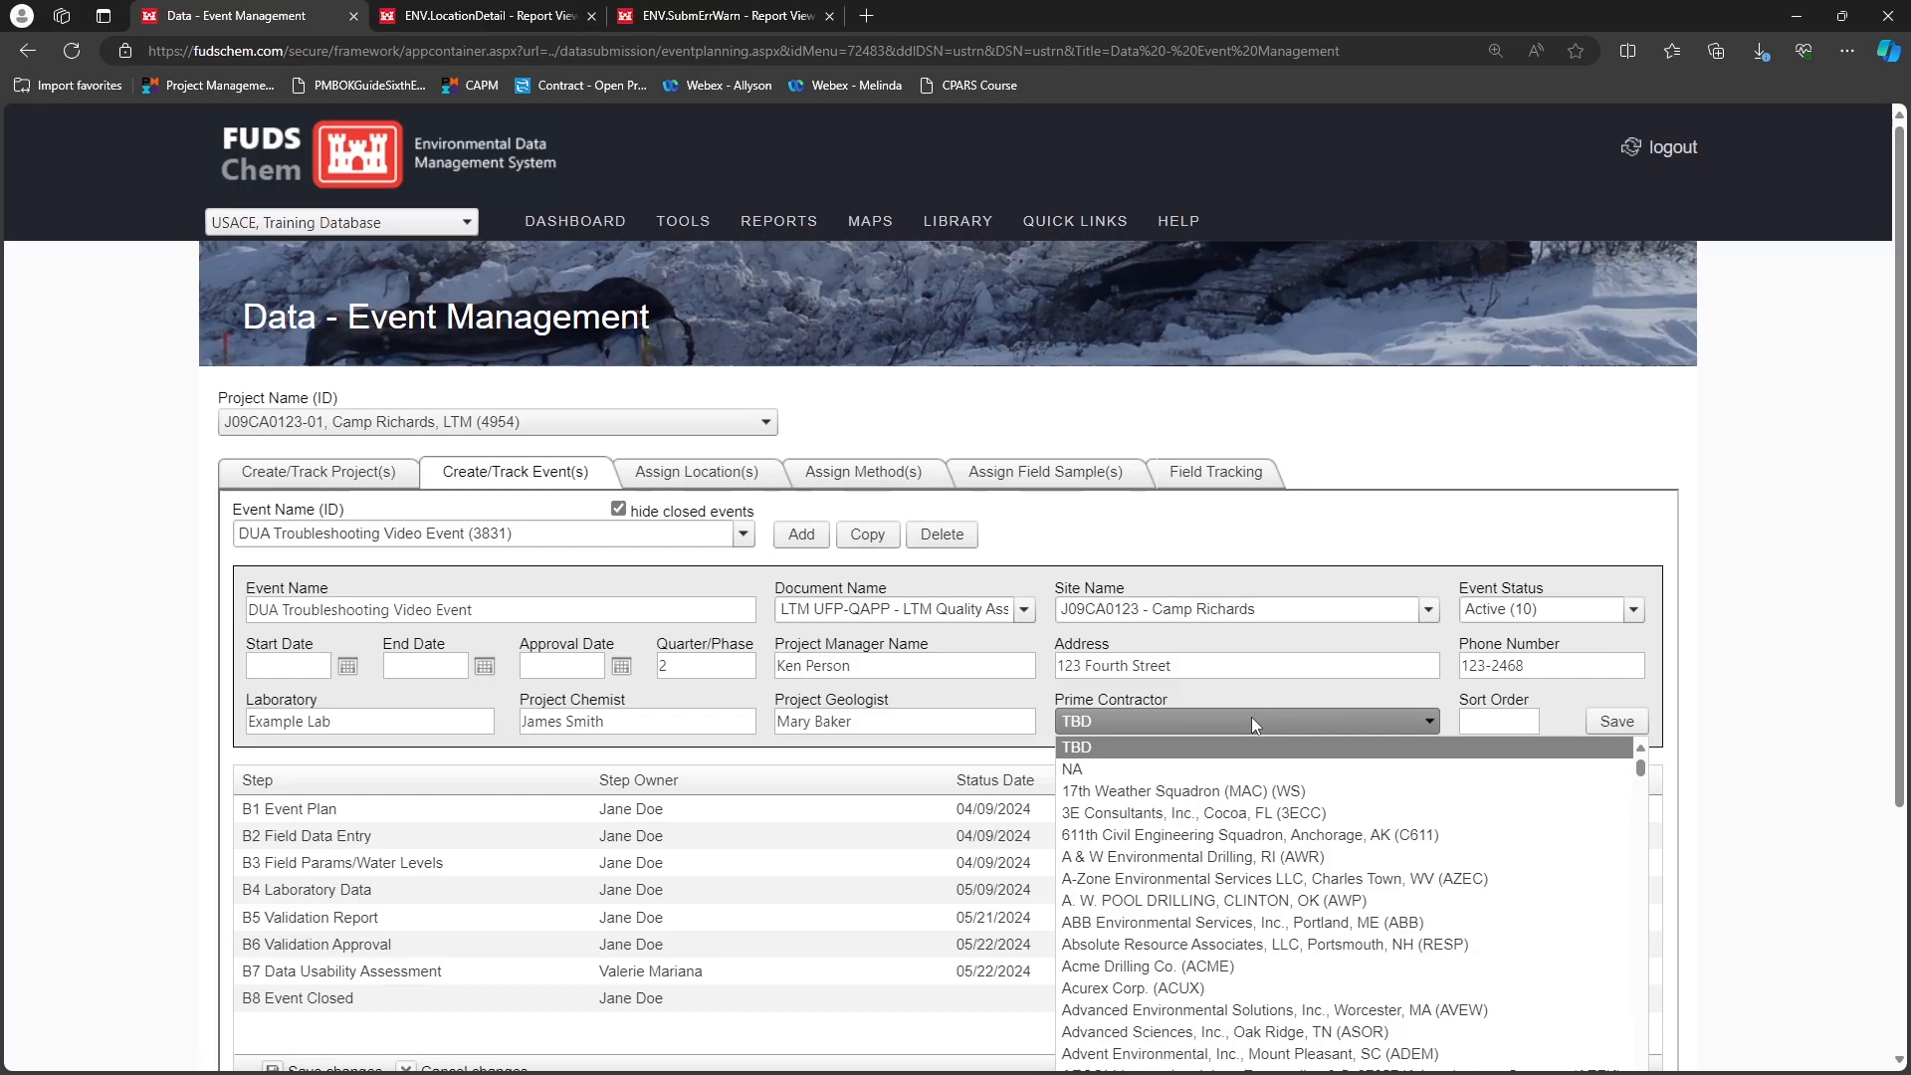
scroll(1332, 791, "down", 10)
scroll(1334, 796, "down", 3)
mouse_move(778, 220)
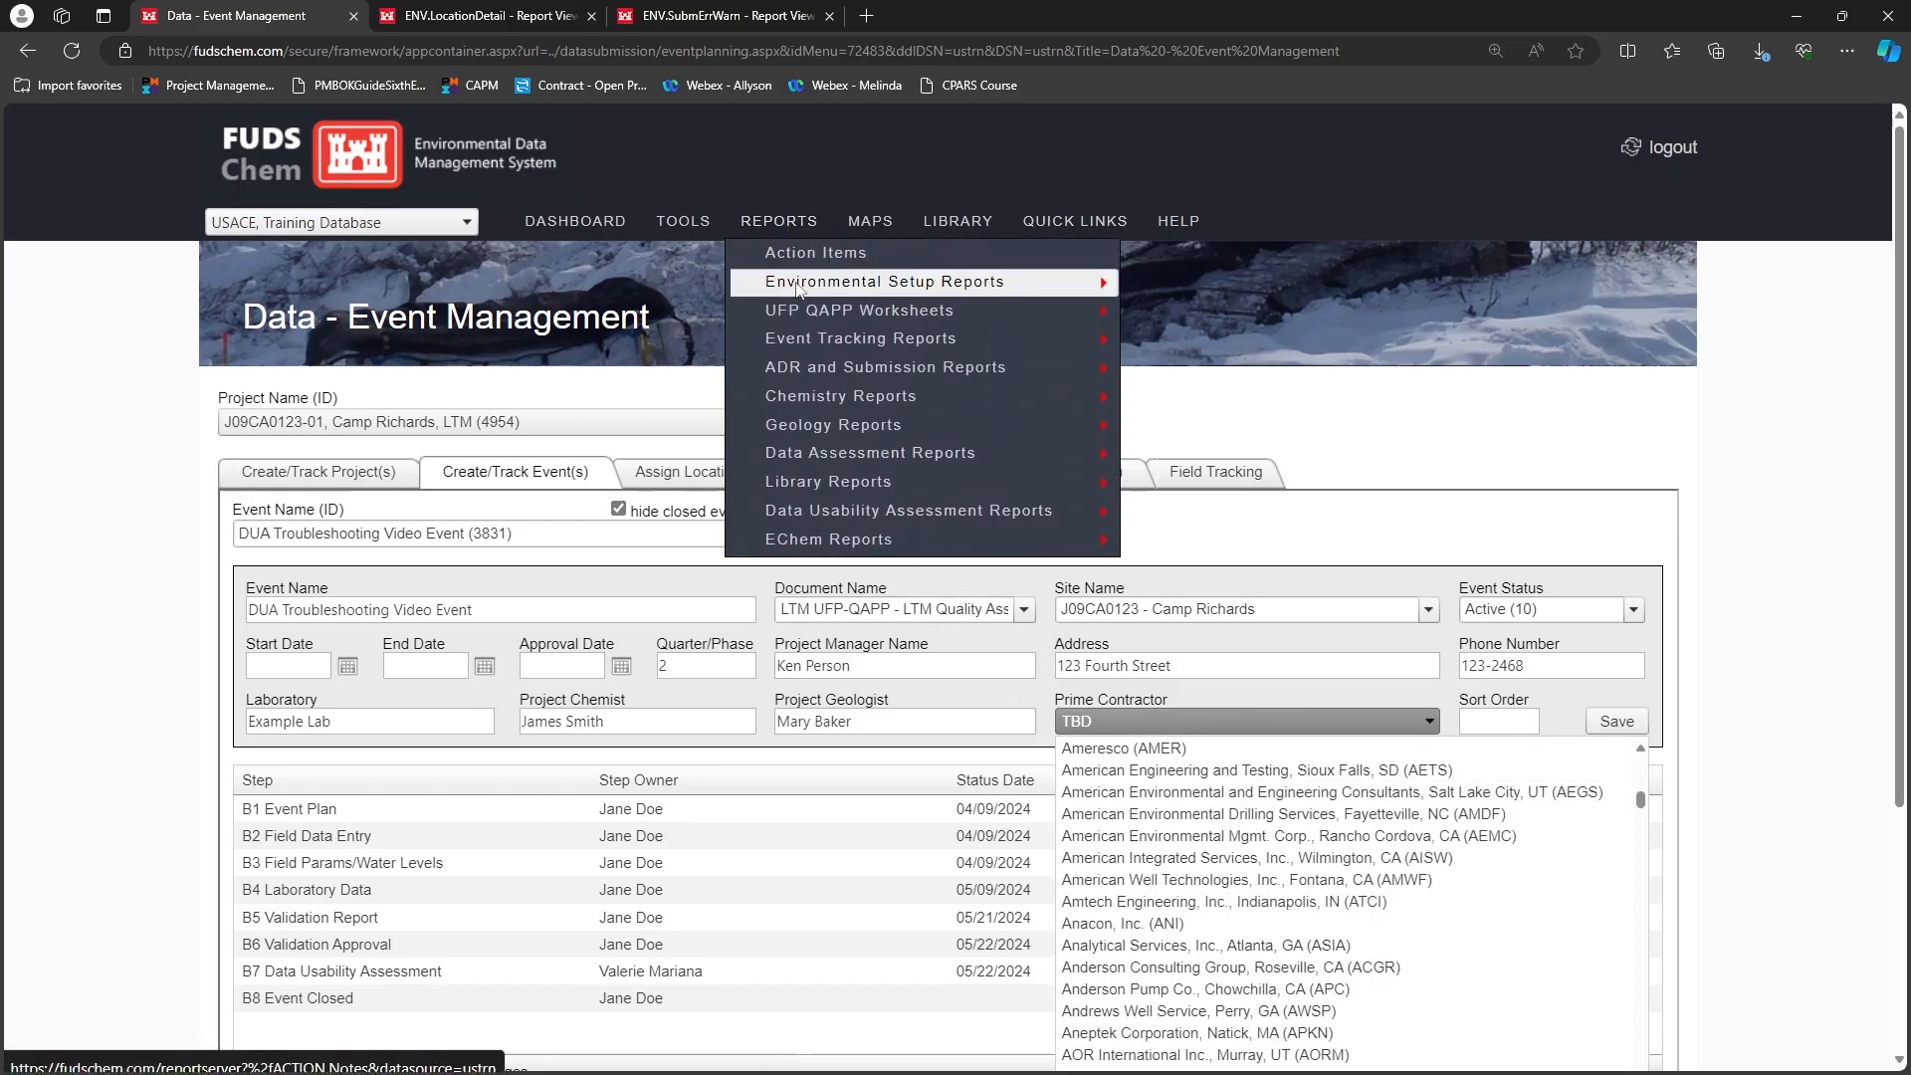
mouse_move(856, 368)
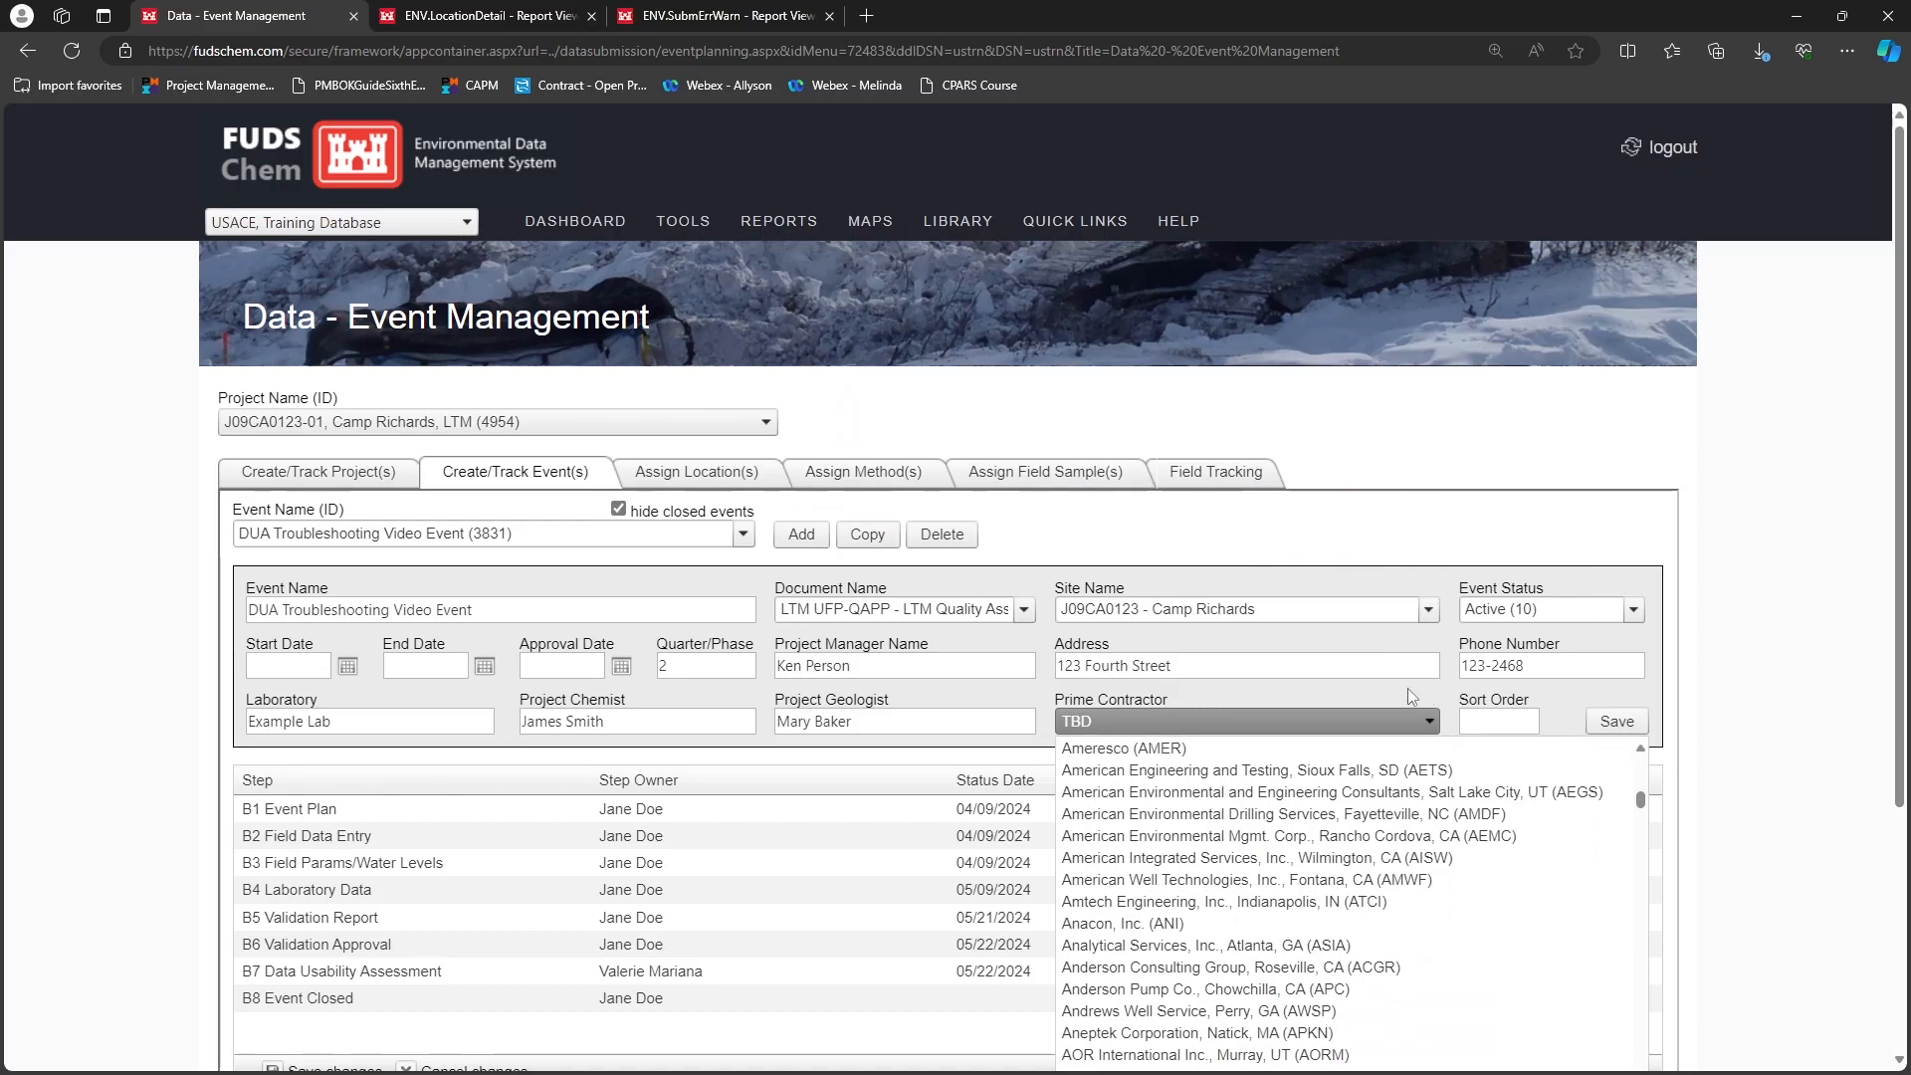
left_click(1412, 696)
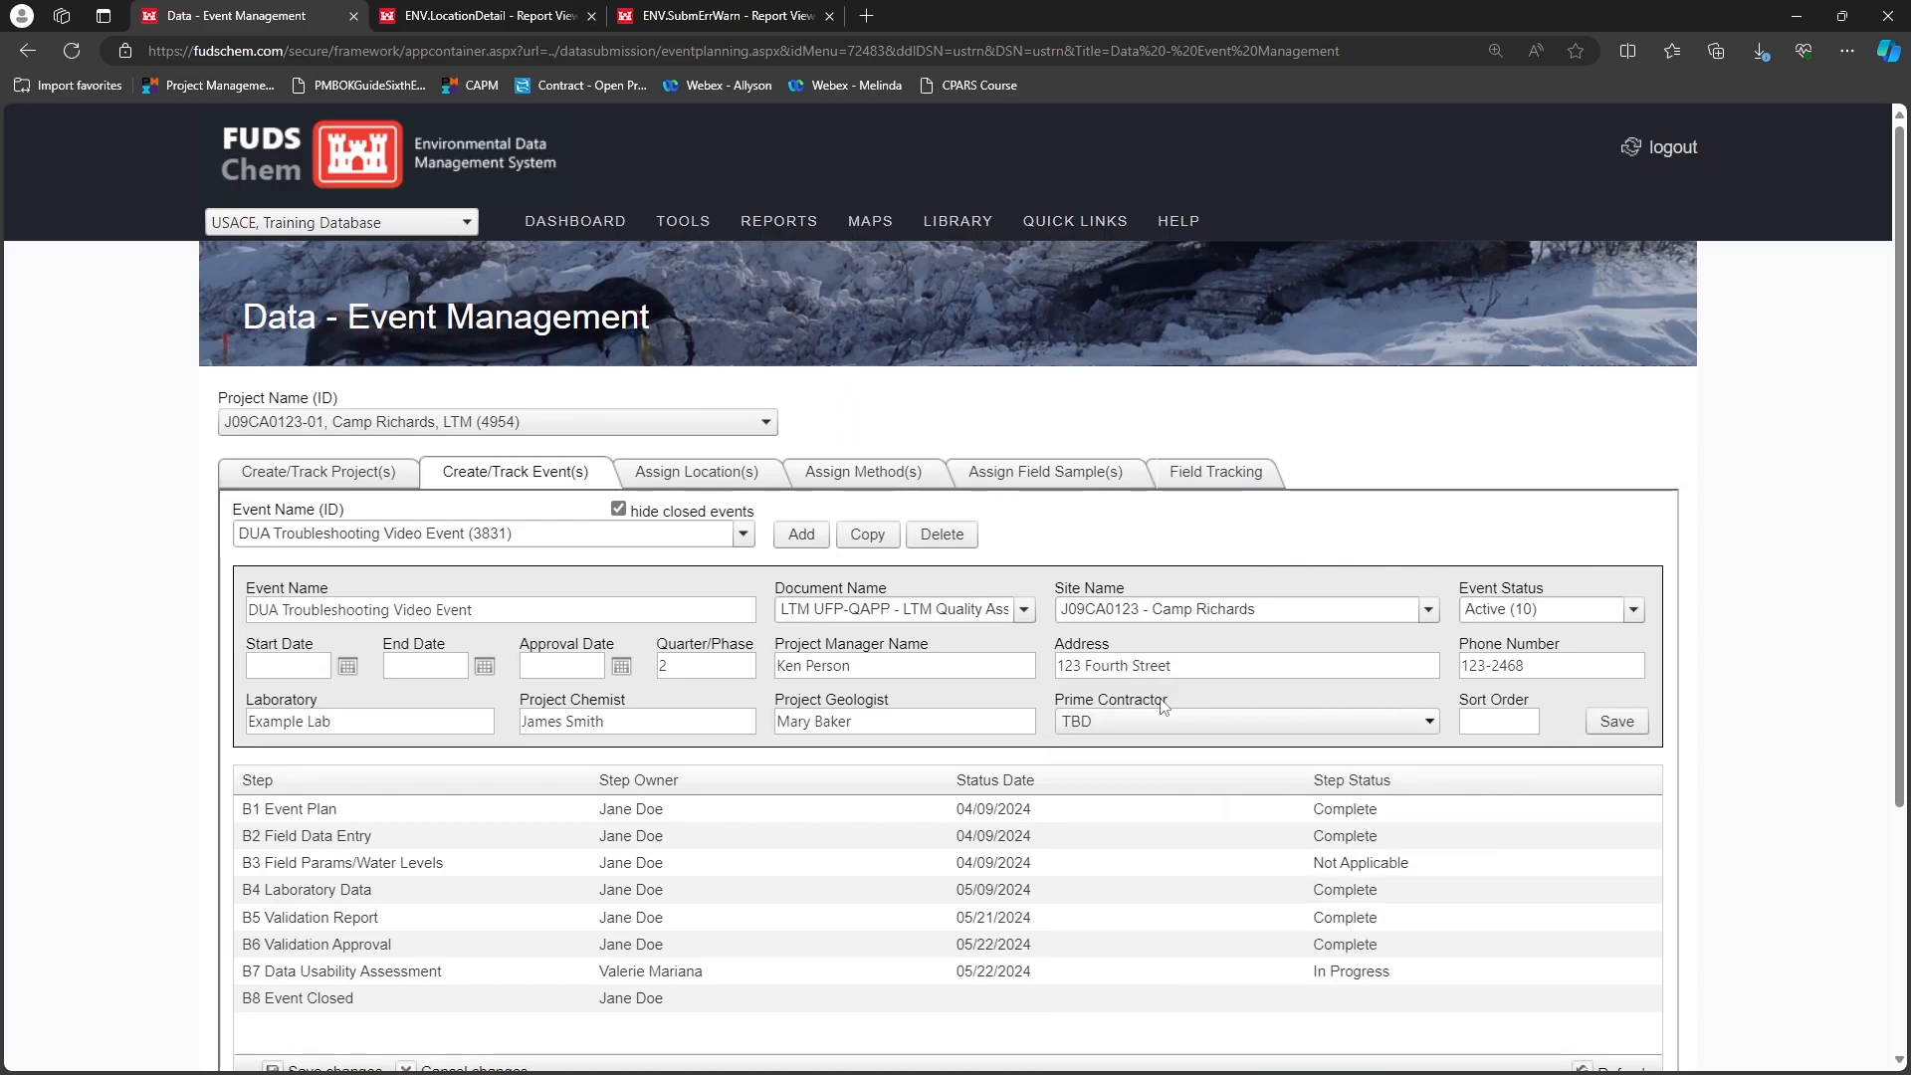
Check which prime contractor is assigned in the Camp Richards project's details, leaving it unchanged, and return to the event's details
left_click(322, 481)
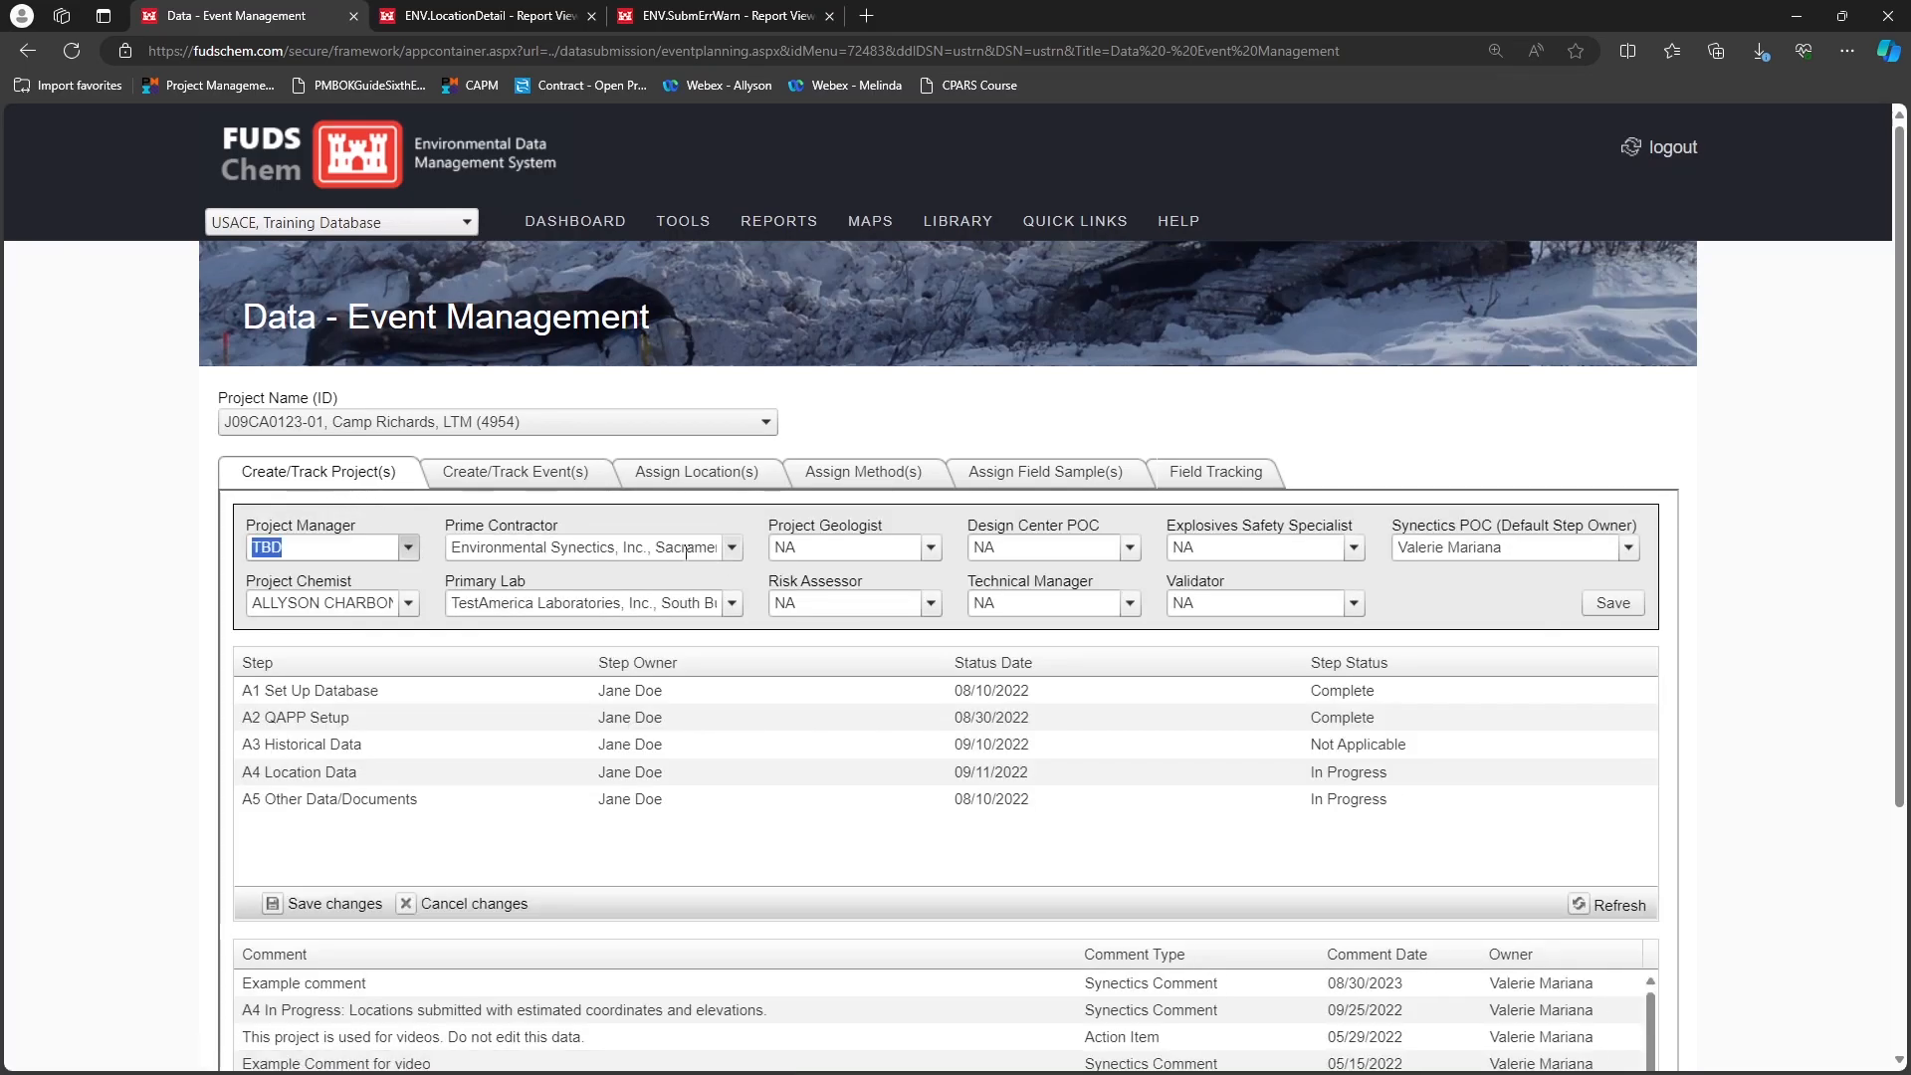
left_click(738, 549)
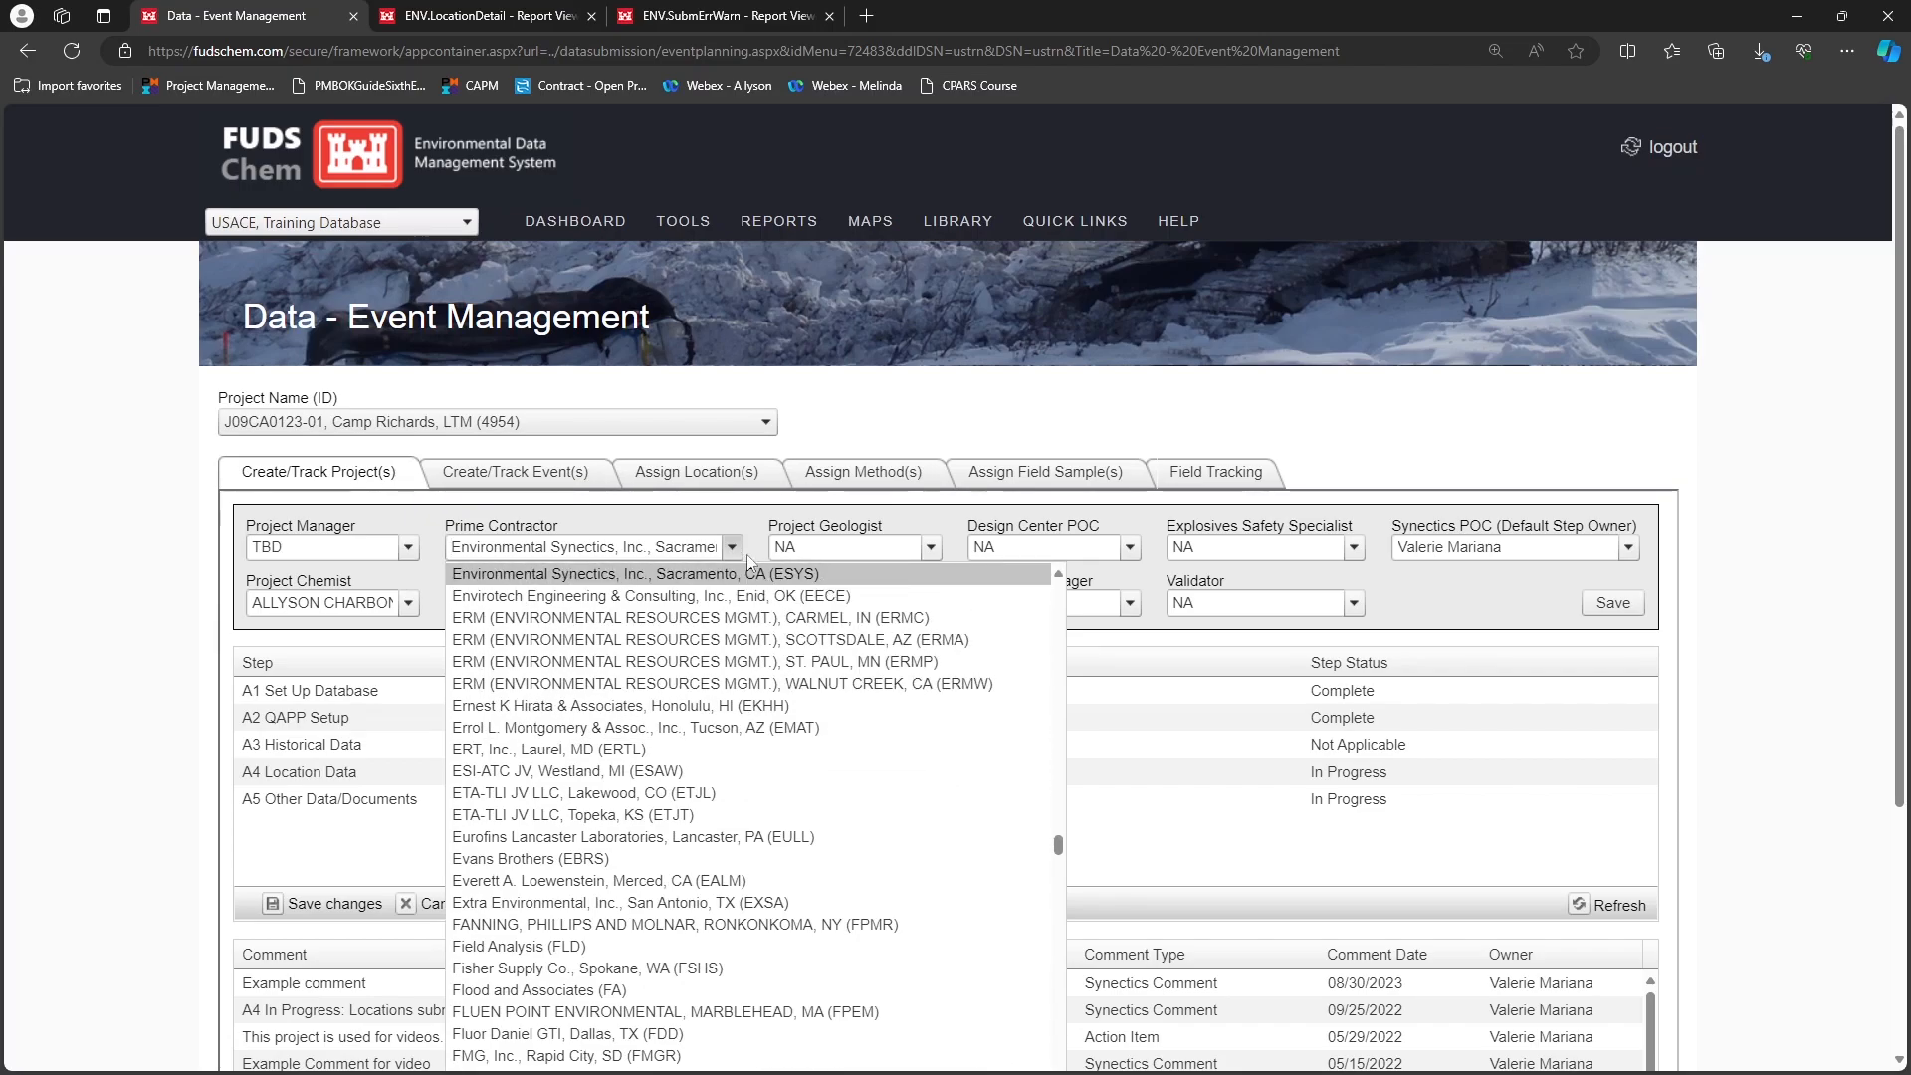
left_click(546, 476)
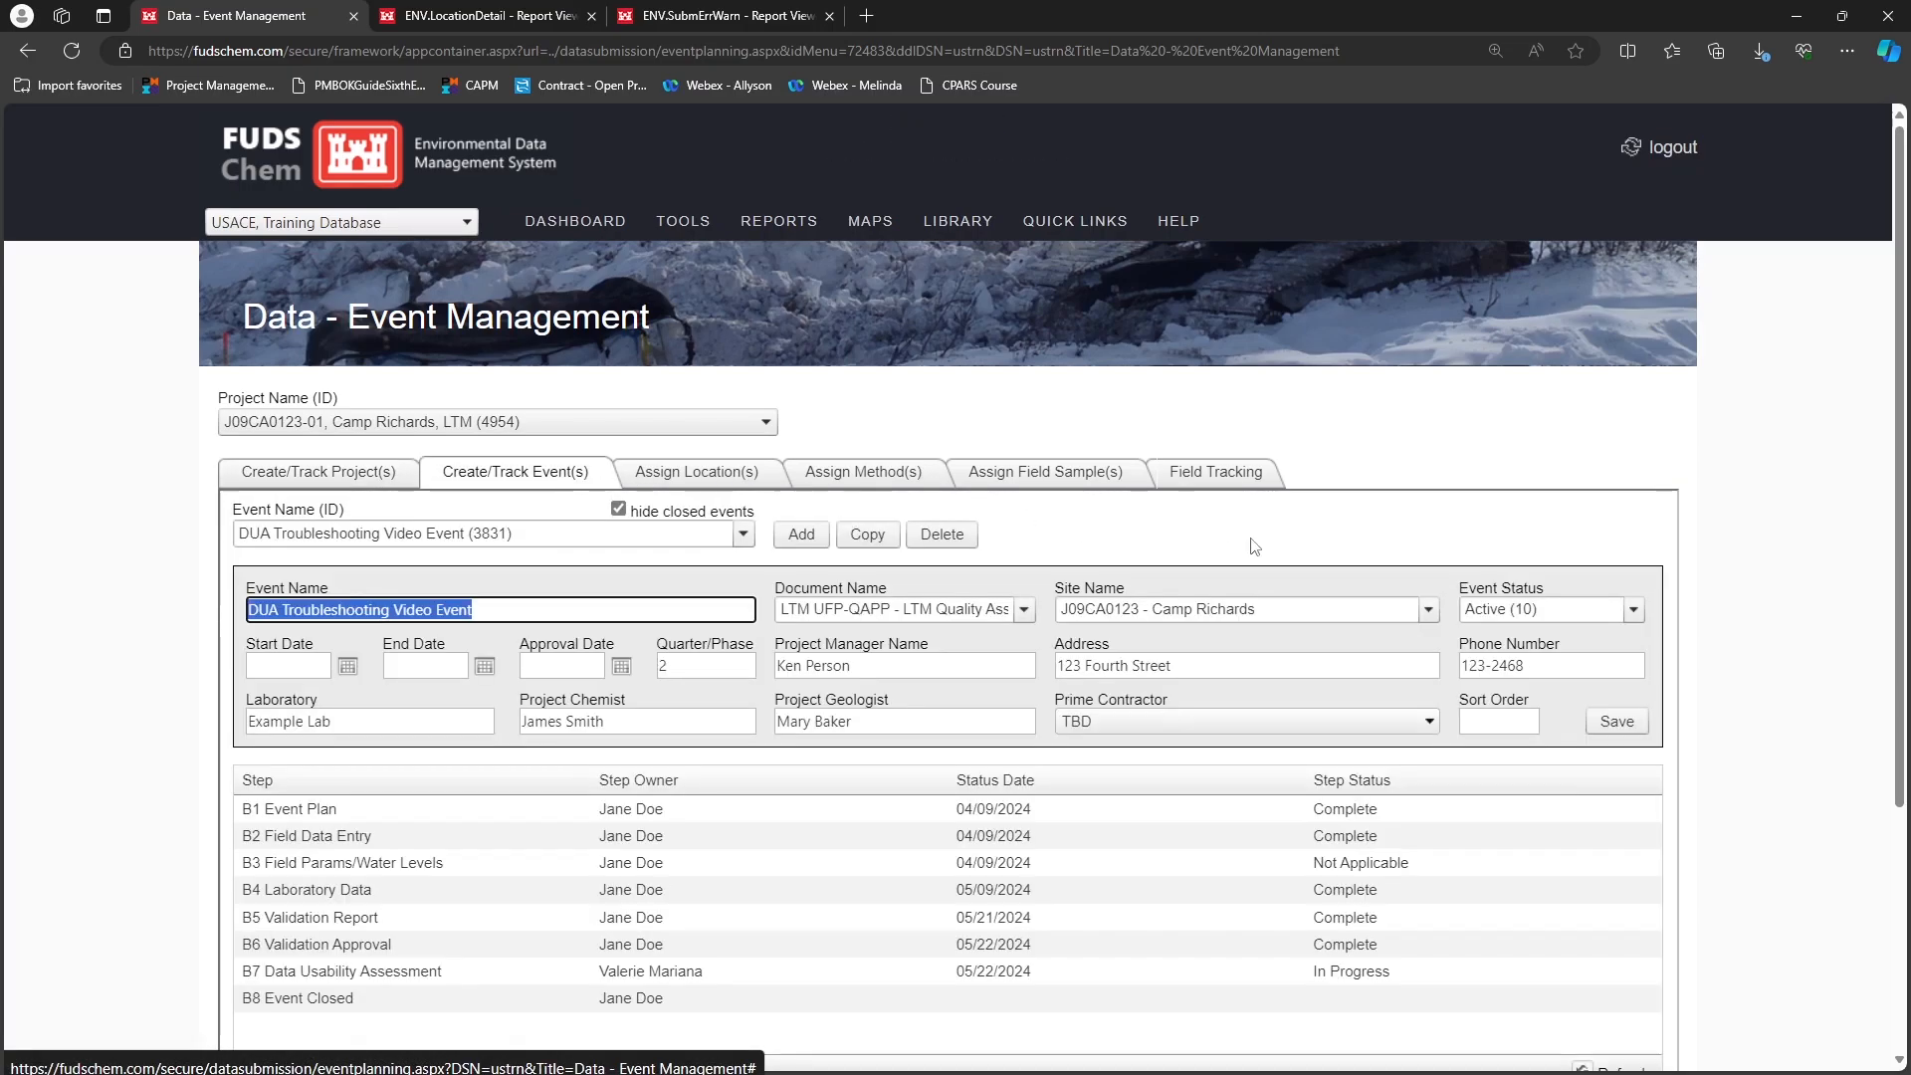
Set the event's prime contractor to Environmental Synectics, Inc., Sacramento, CA (ESYS), finding it with a page search for "esys", and save
left_click(1247, 718)
key("ctrl+f")
type("esys")
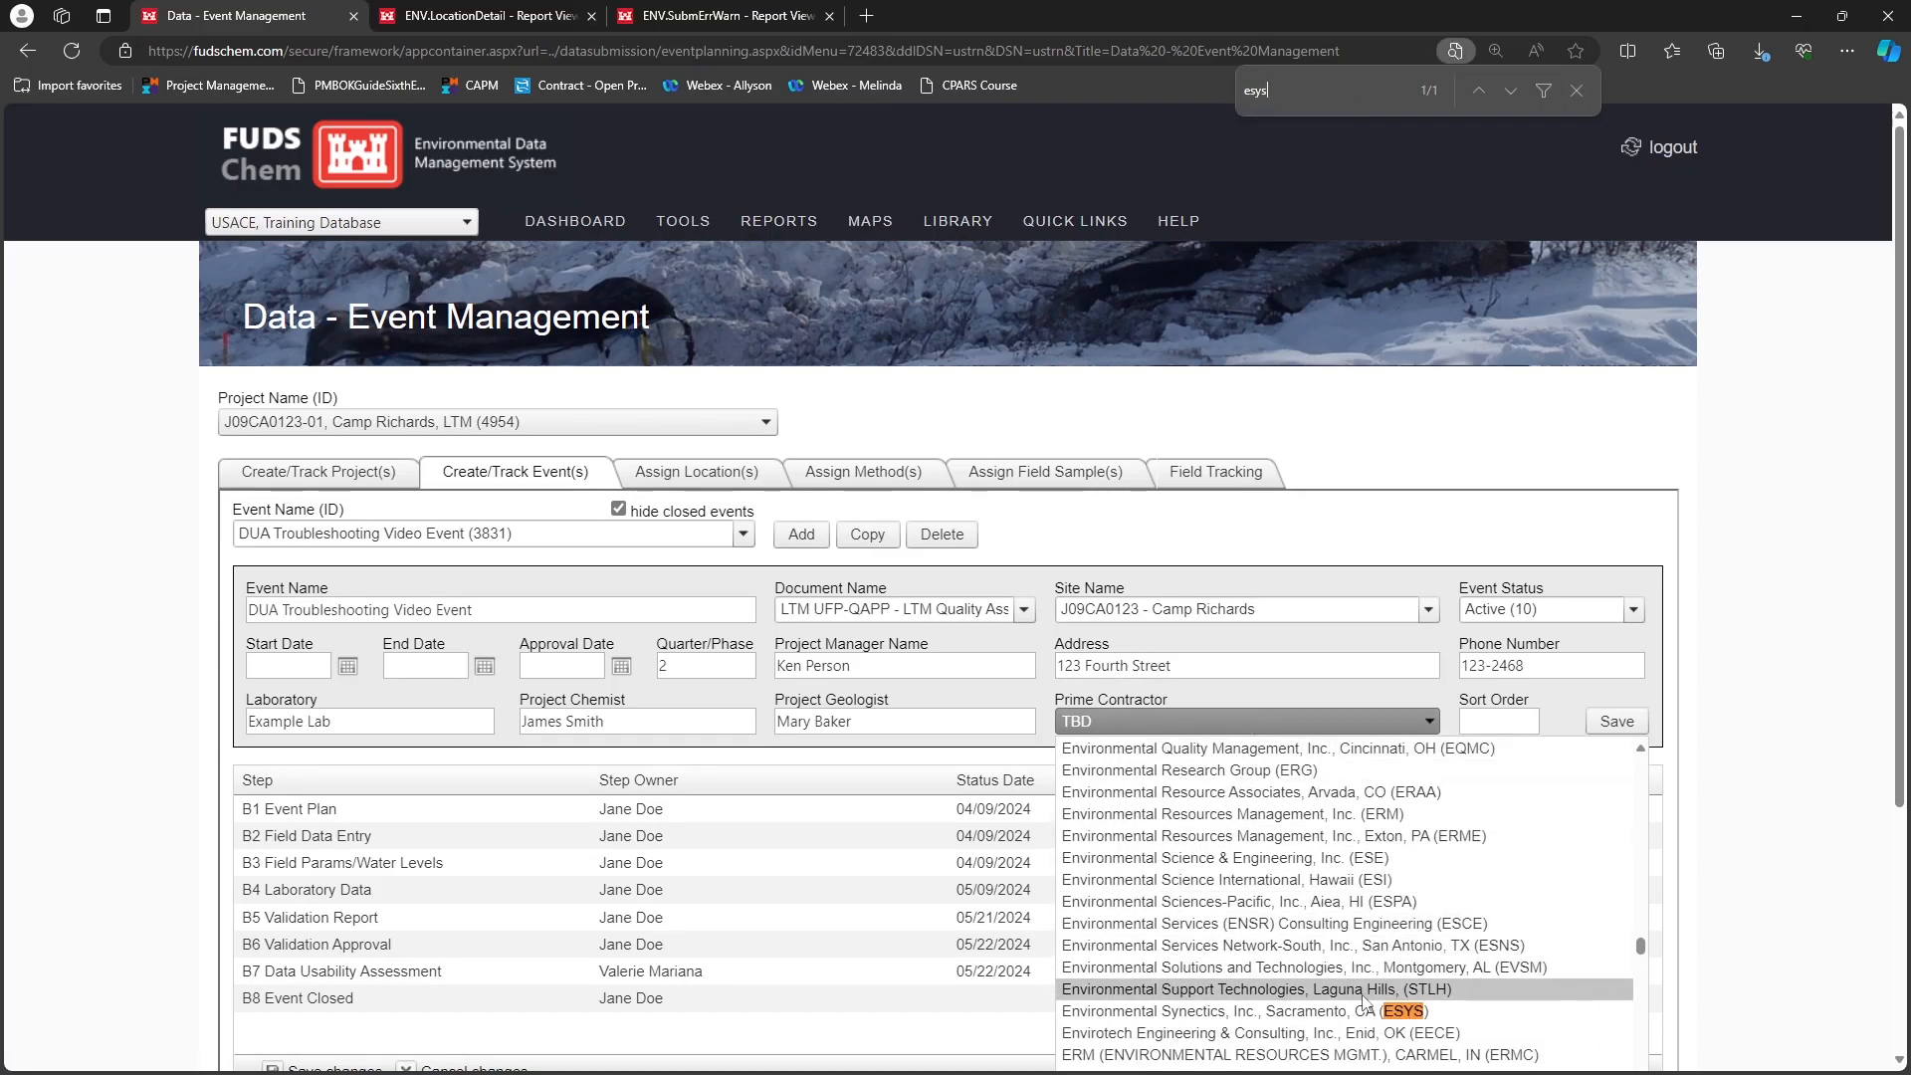
left_click(1244, 1010)
left_click(1630, 729)
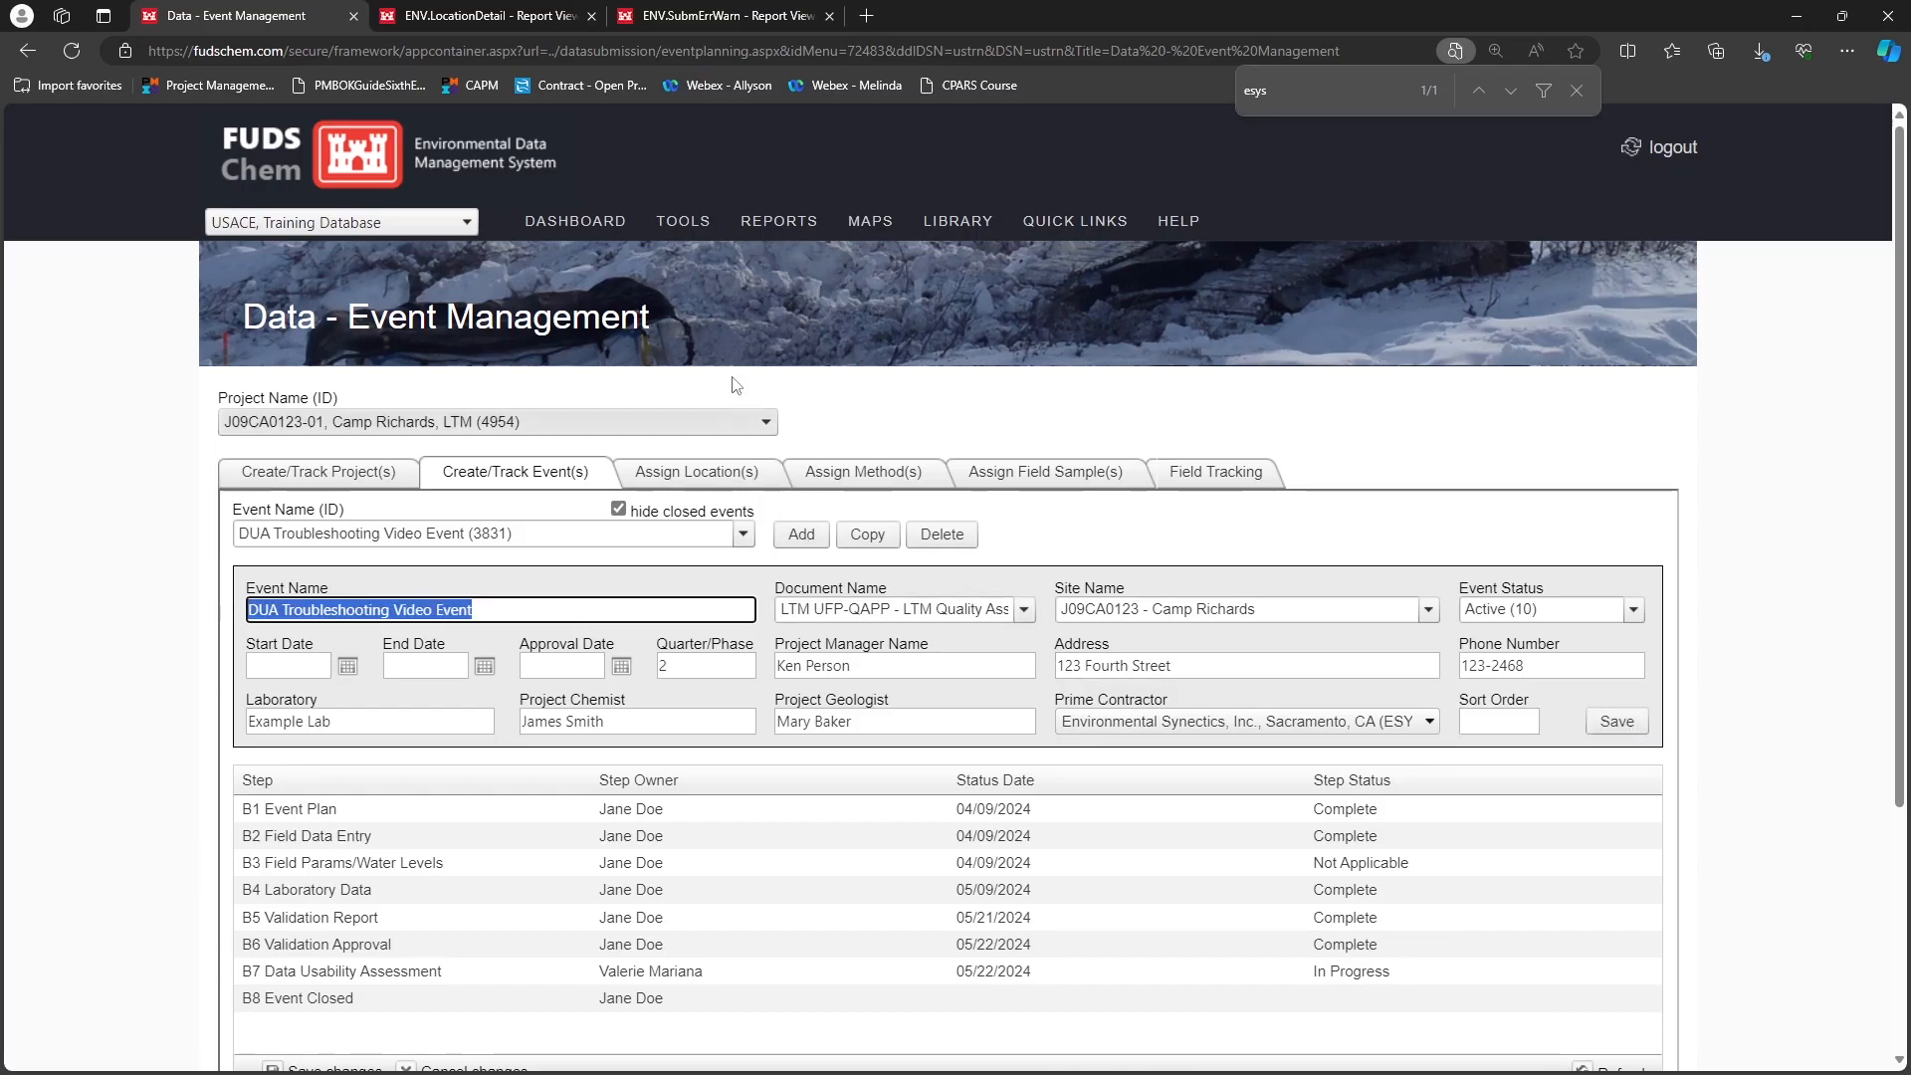
Open the Data - Usability Assessment tool and screen the DUA Troubleshooting Video Event again
left_click(683, 221)
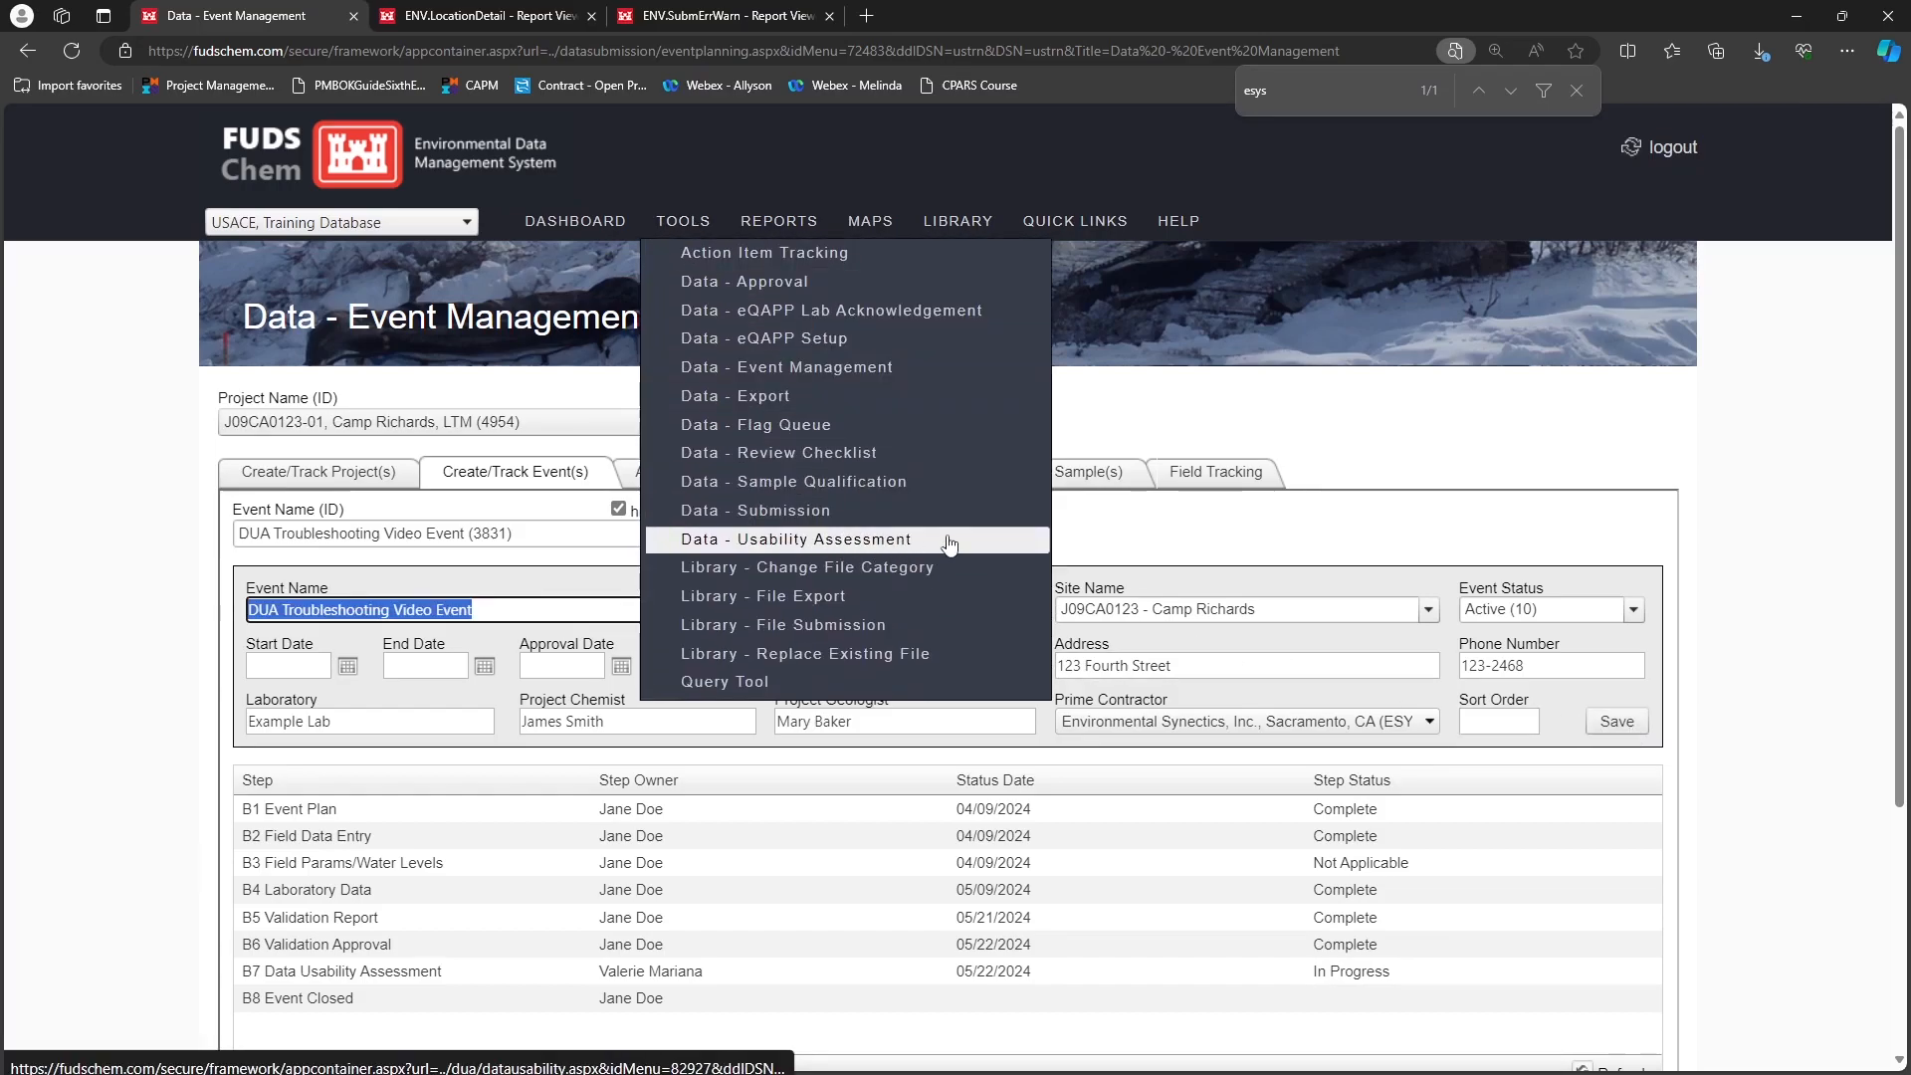
left_click(948, 541)
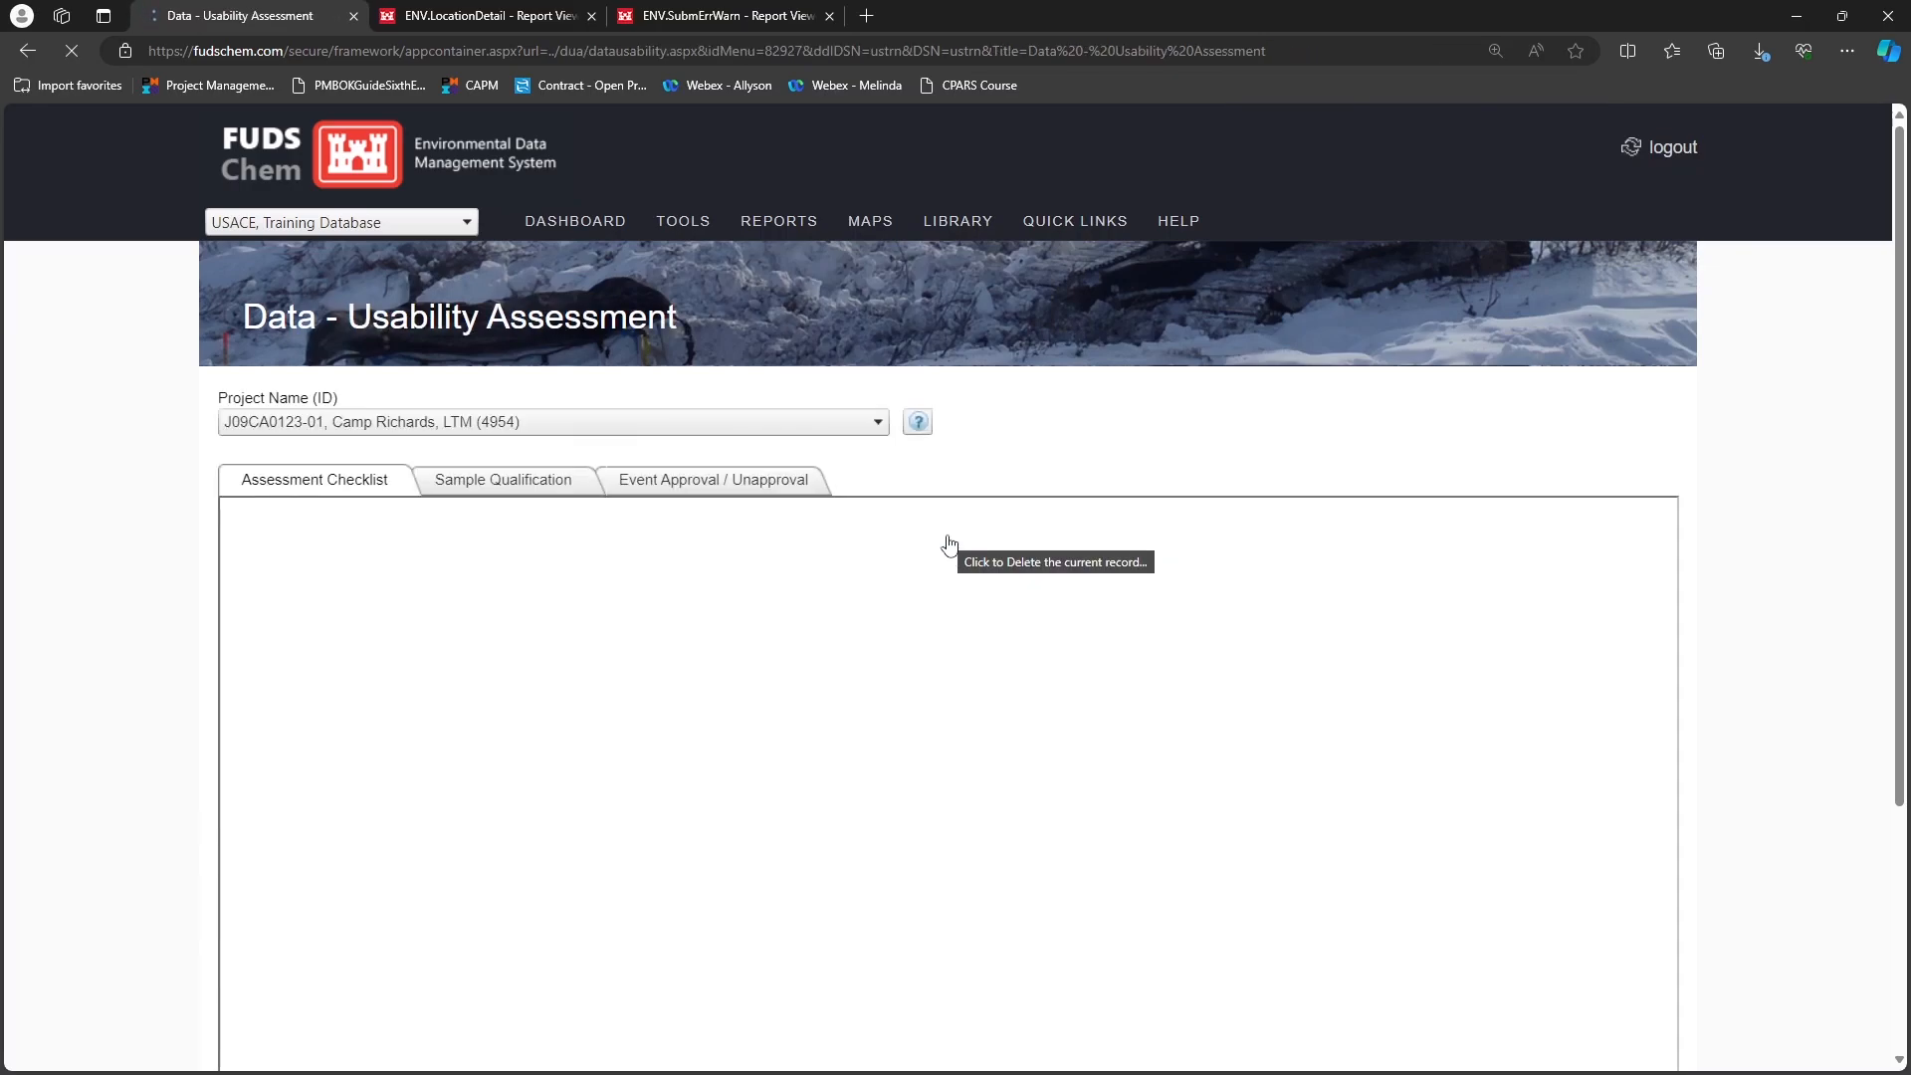
left_click(1342, 609)
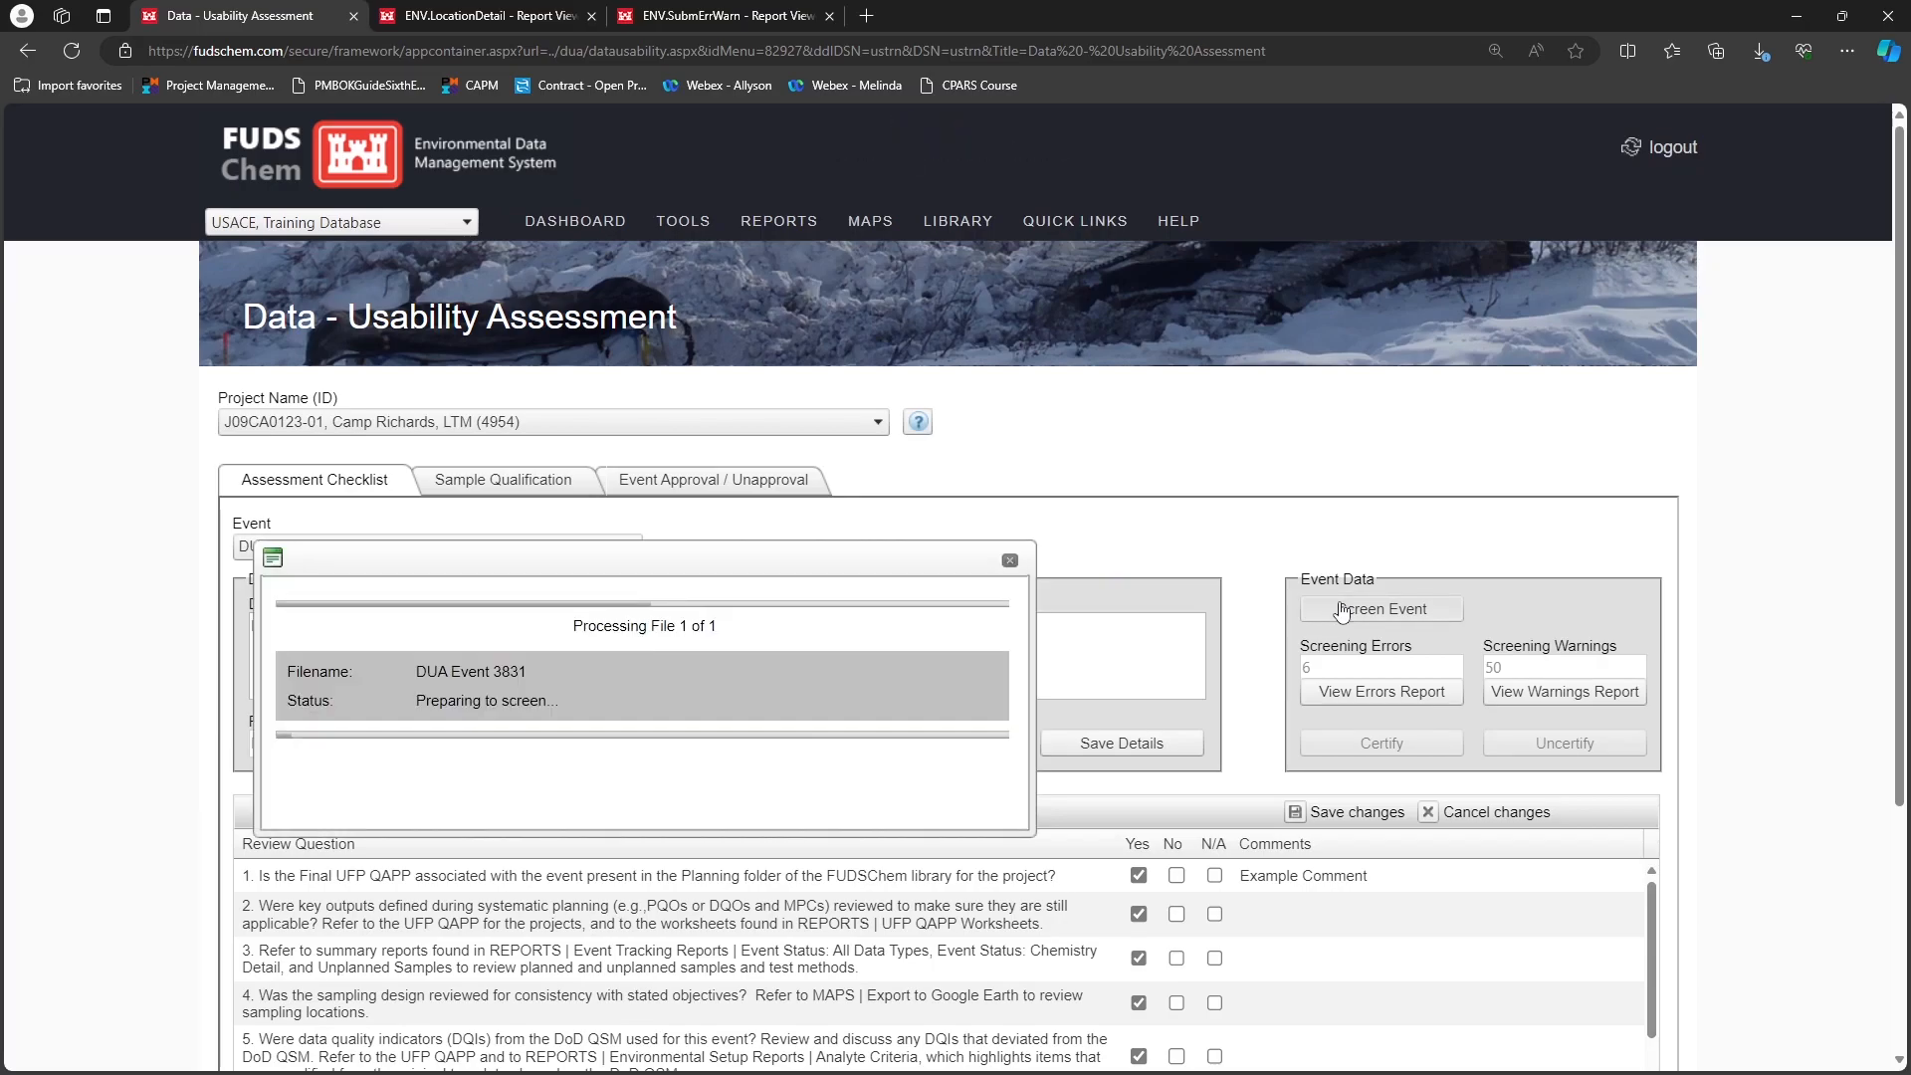
left_click(1134, 160)
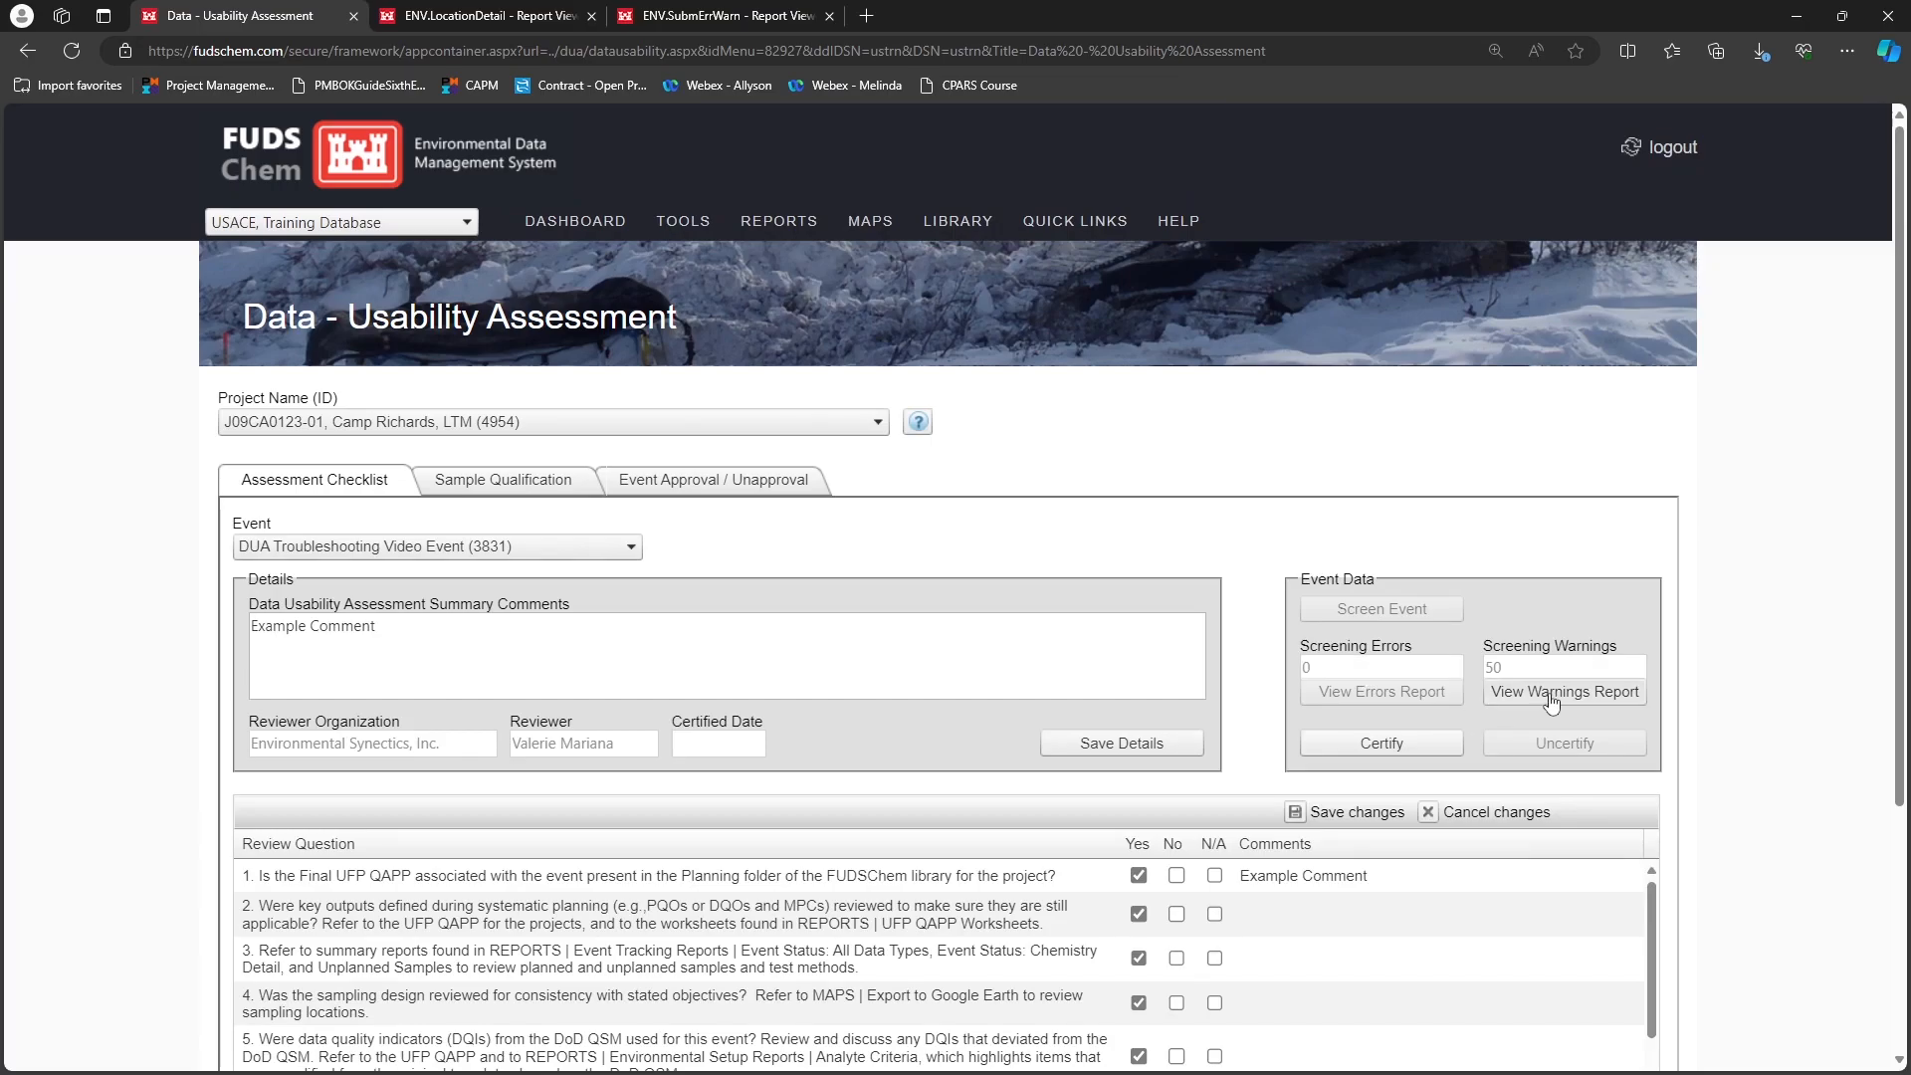
Open the event's screening warnings report, enlarge it to 150% and review the ProjectPhase and UsaceProjectManager warnings
left_click(1551, 702)
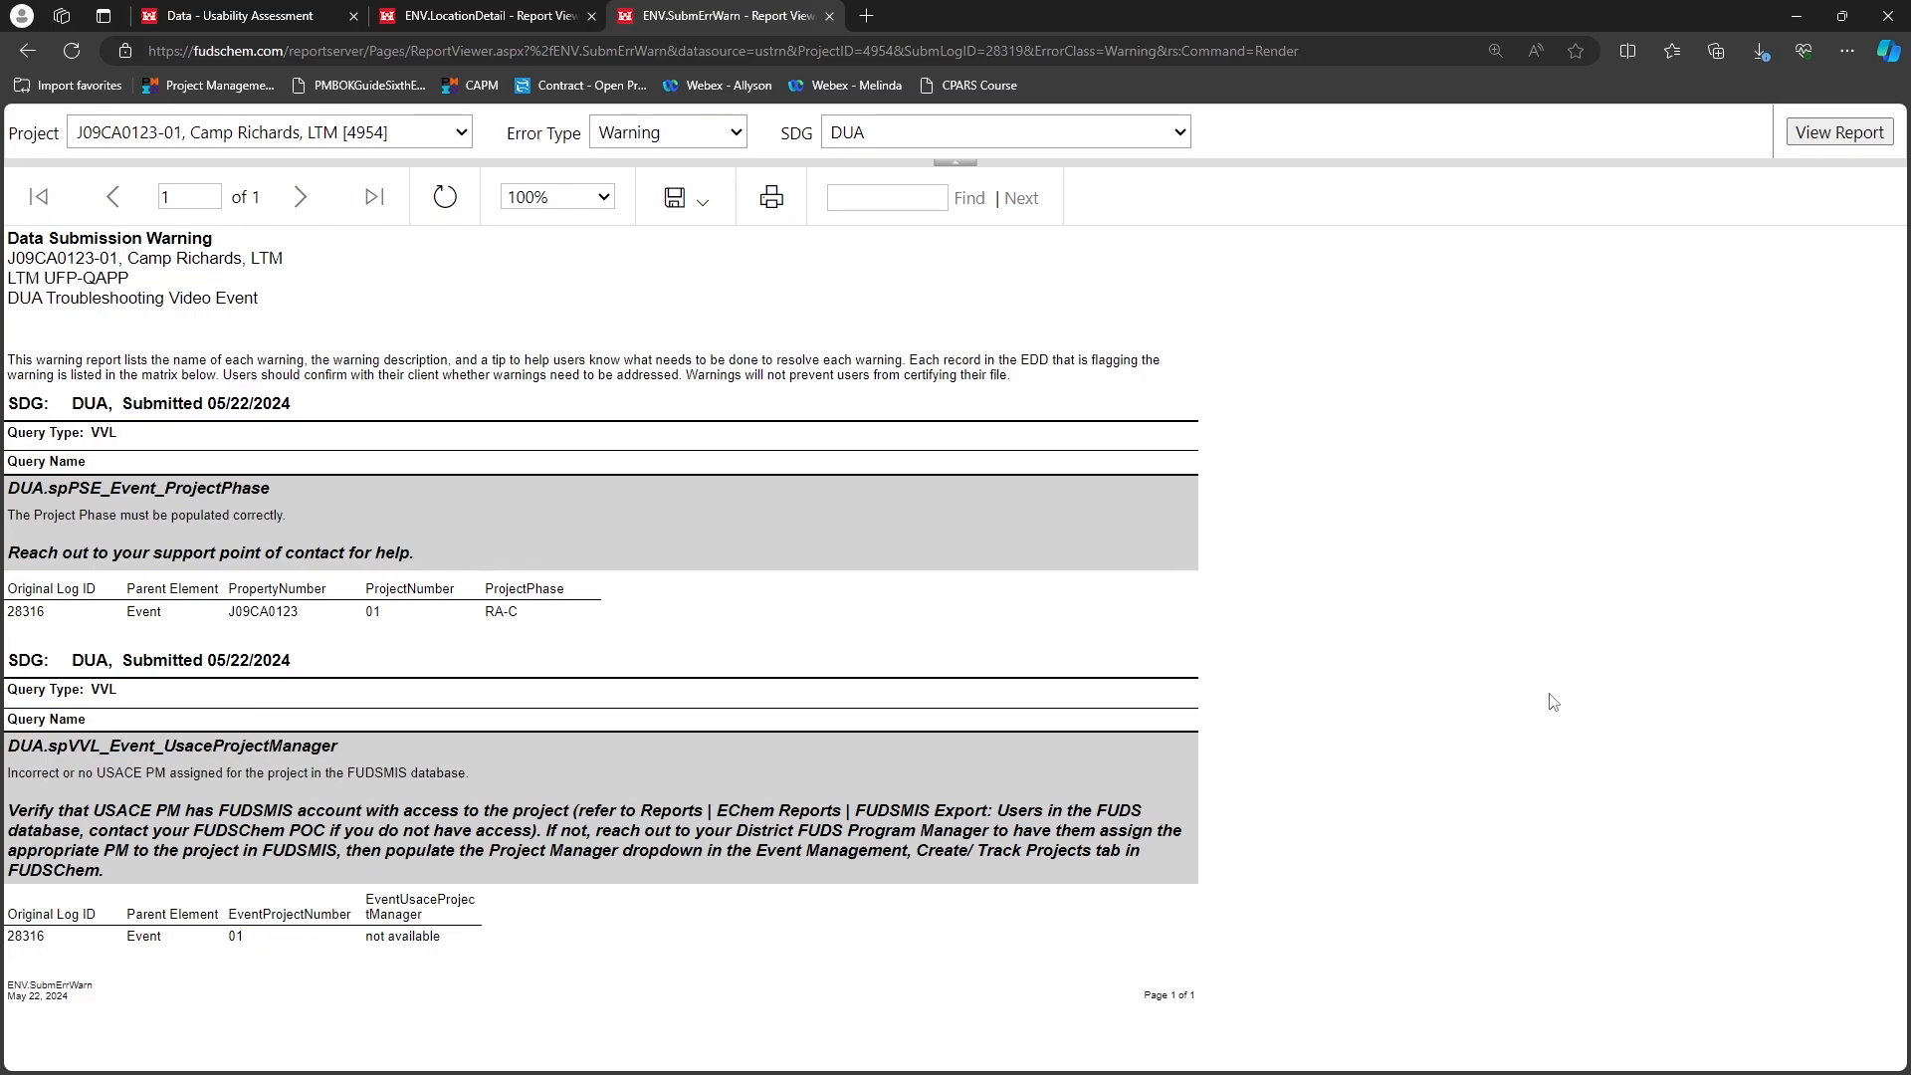
left_click(596, 204)
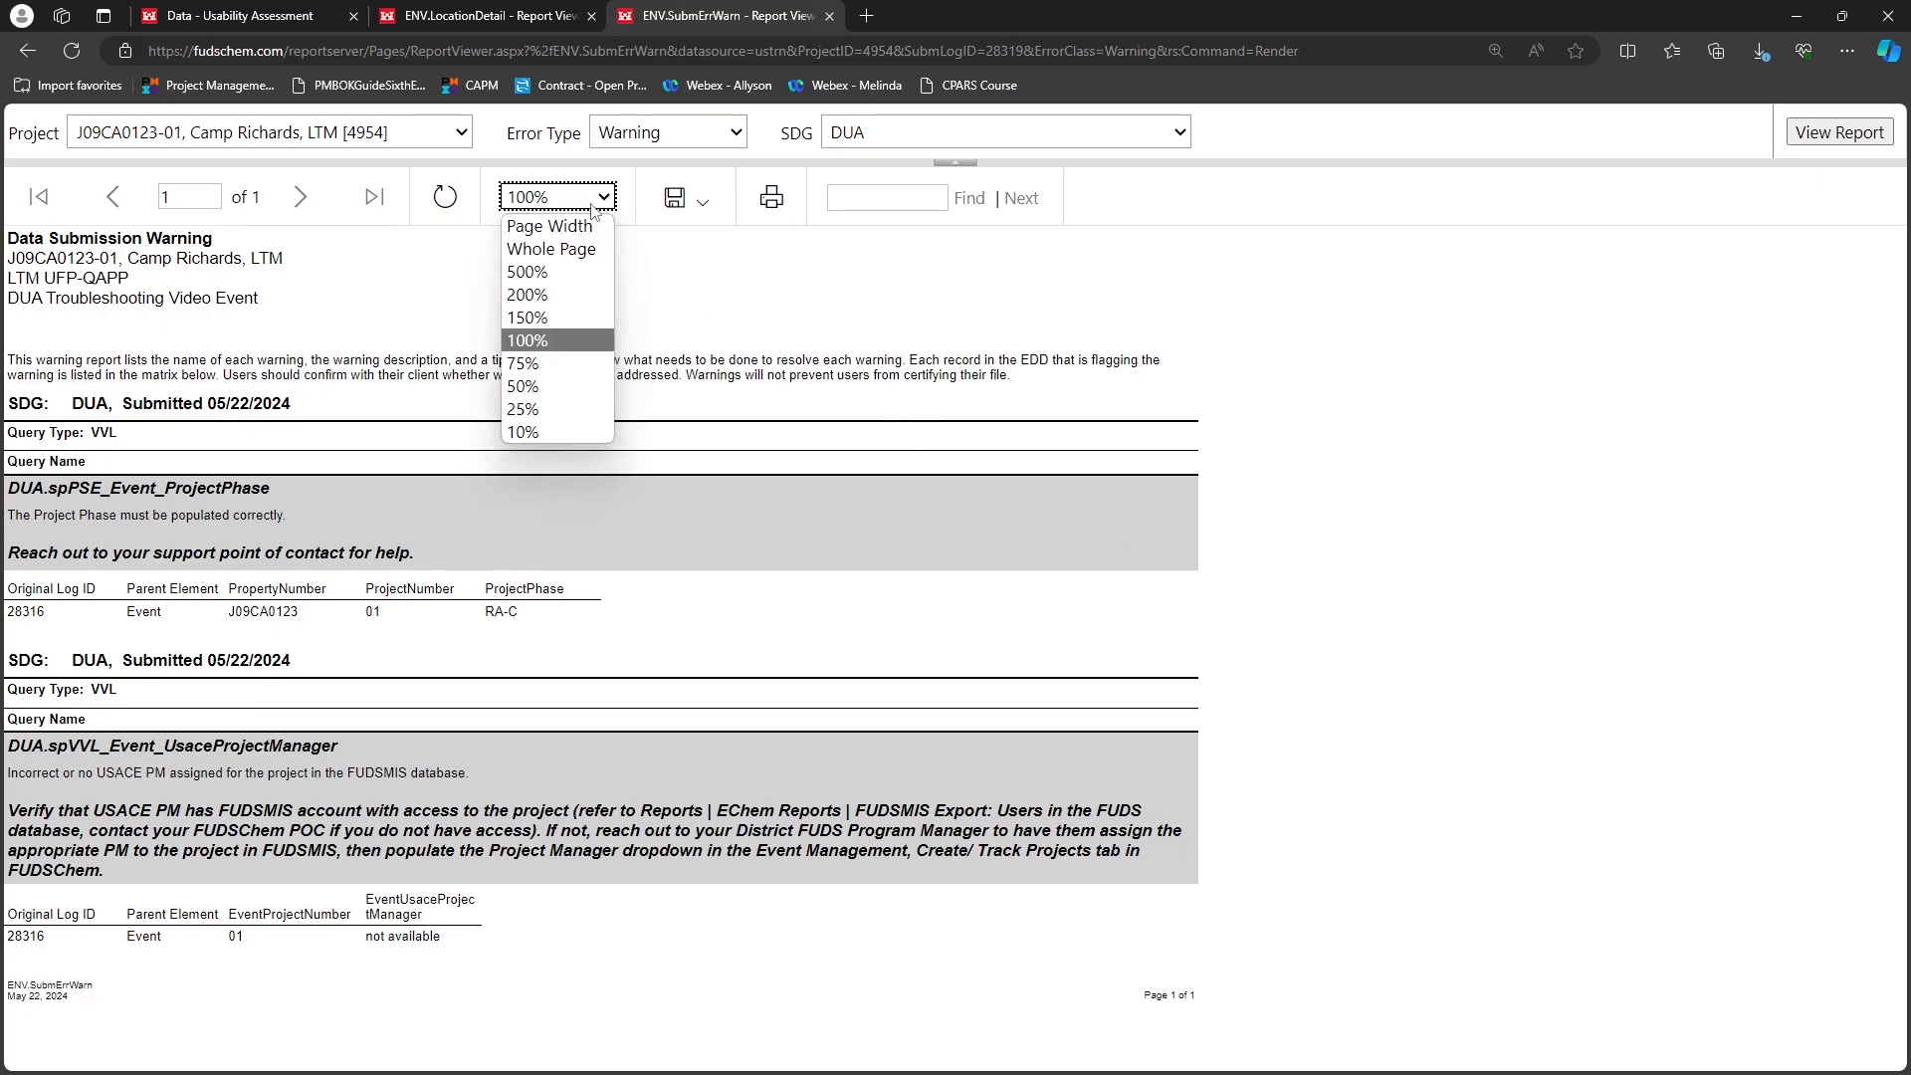
left_click(582, 315)
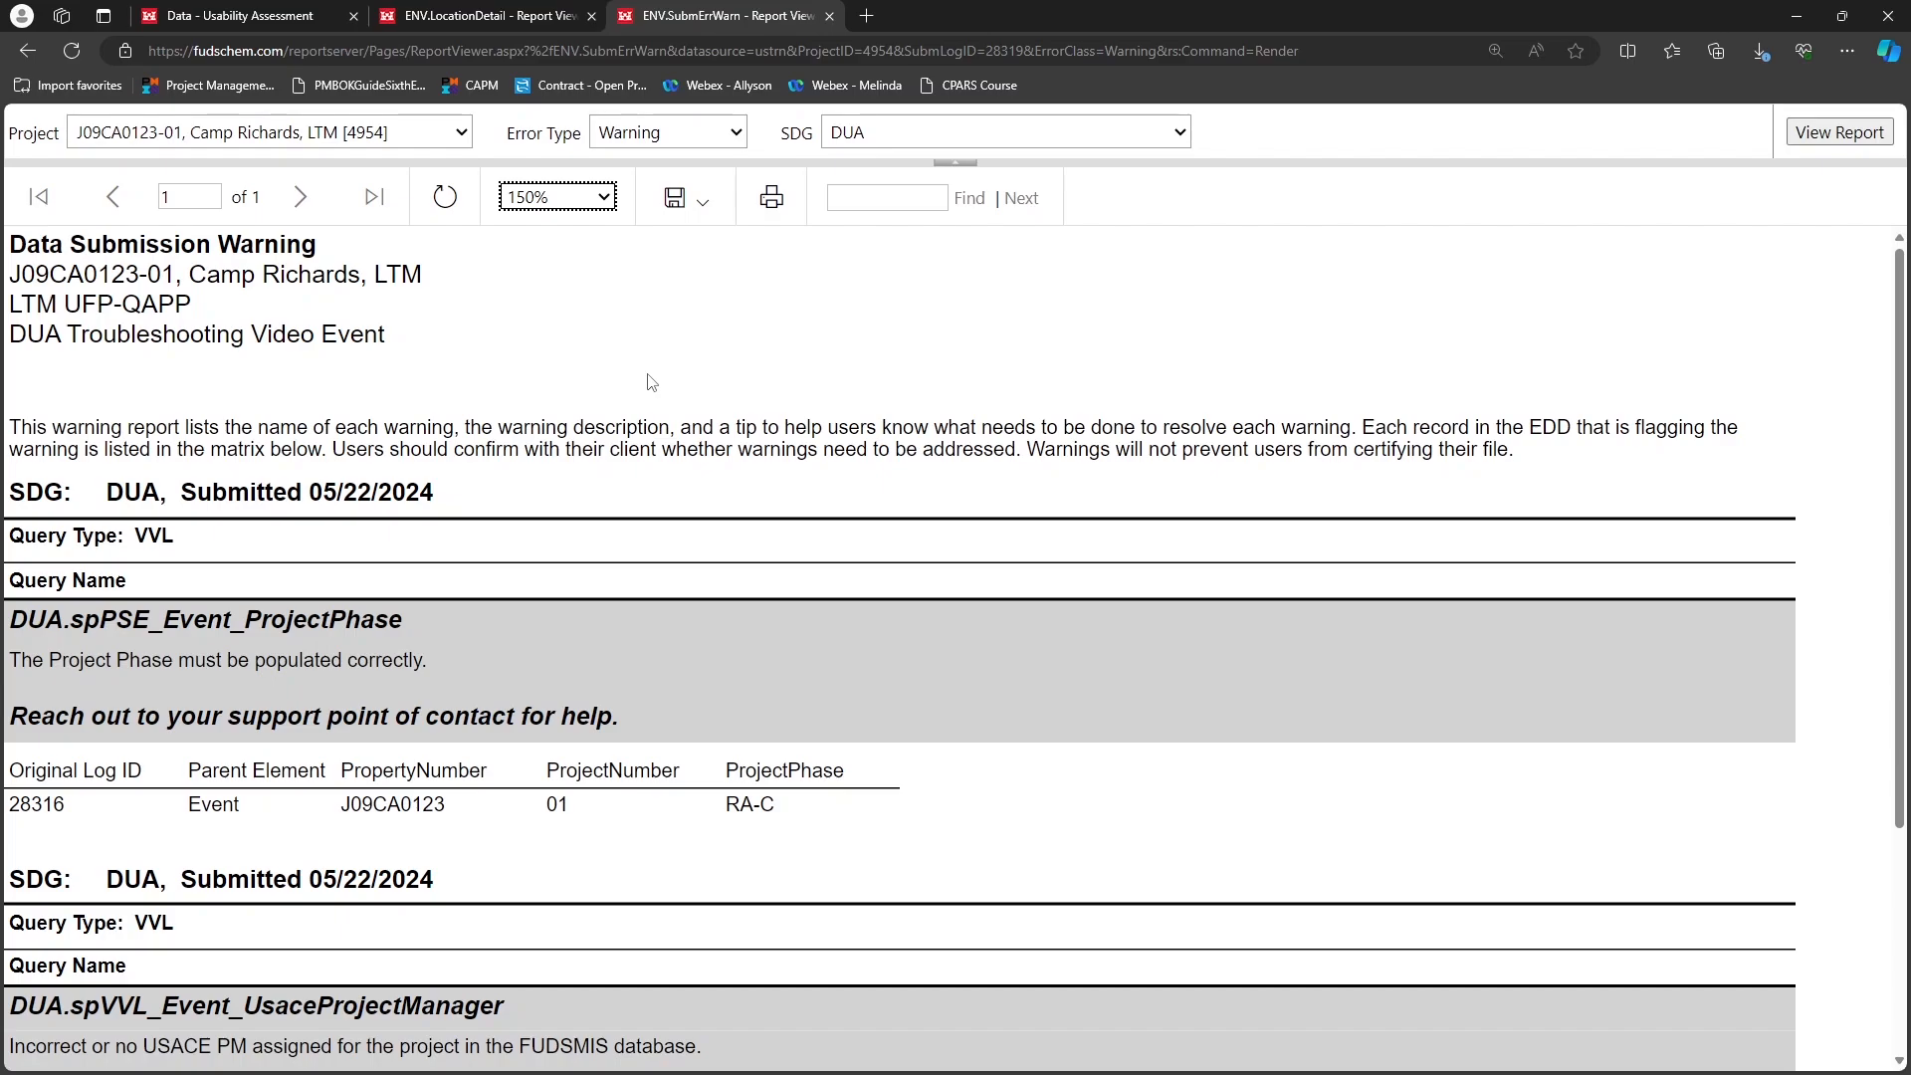
Return to the usability assessment and certify the DUA Troubleshooting Video Event
left_click(280, 19)
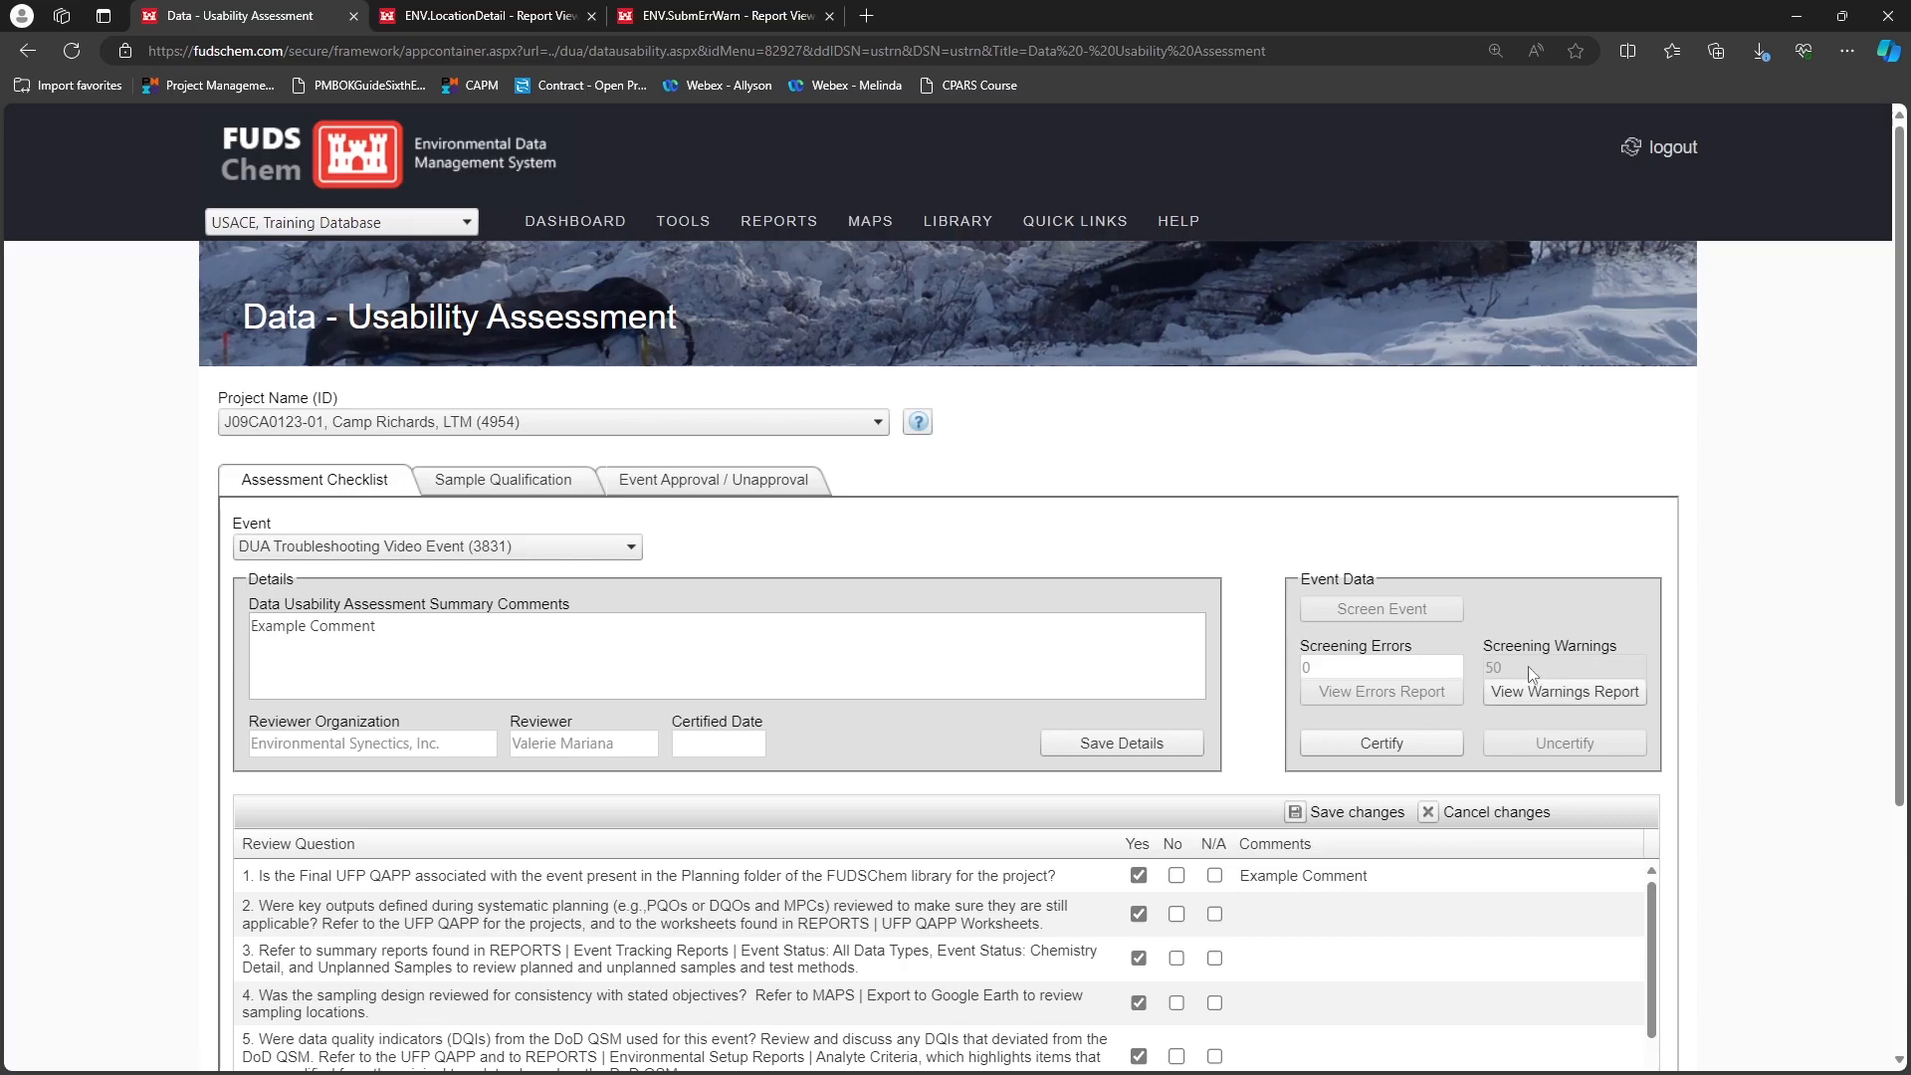
left_click(1434, 754)
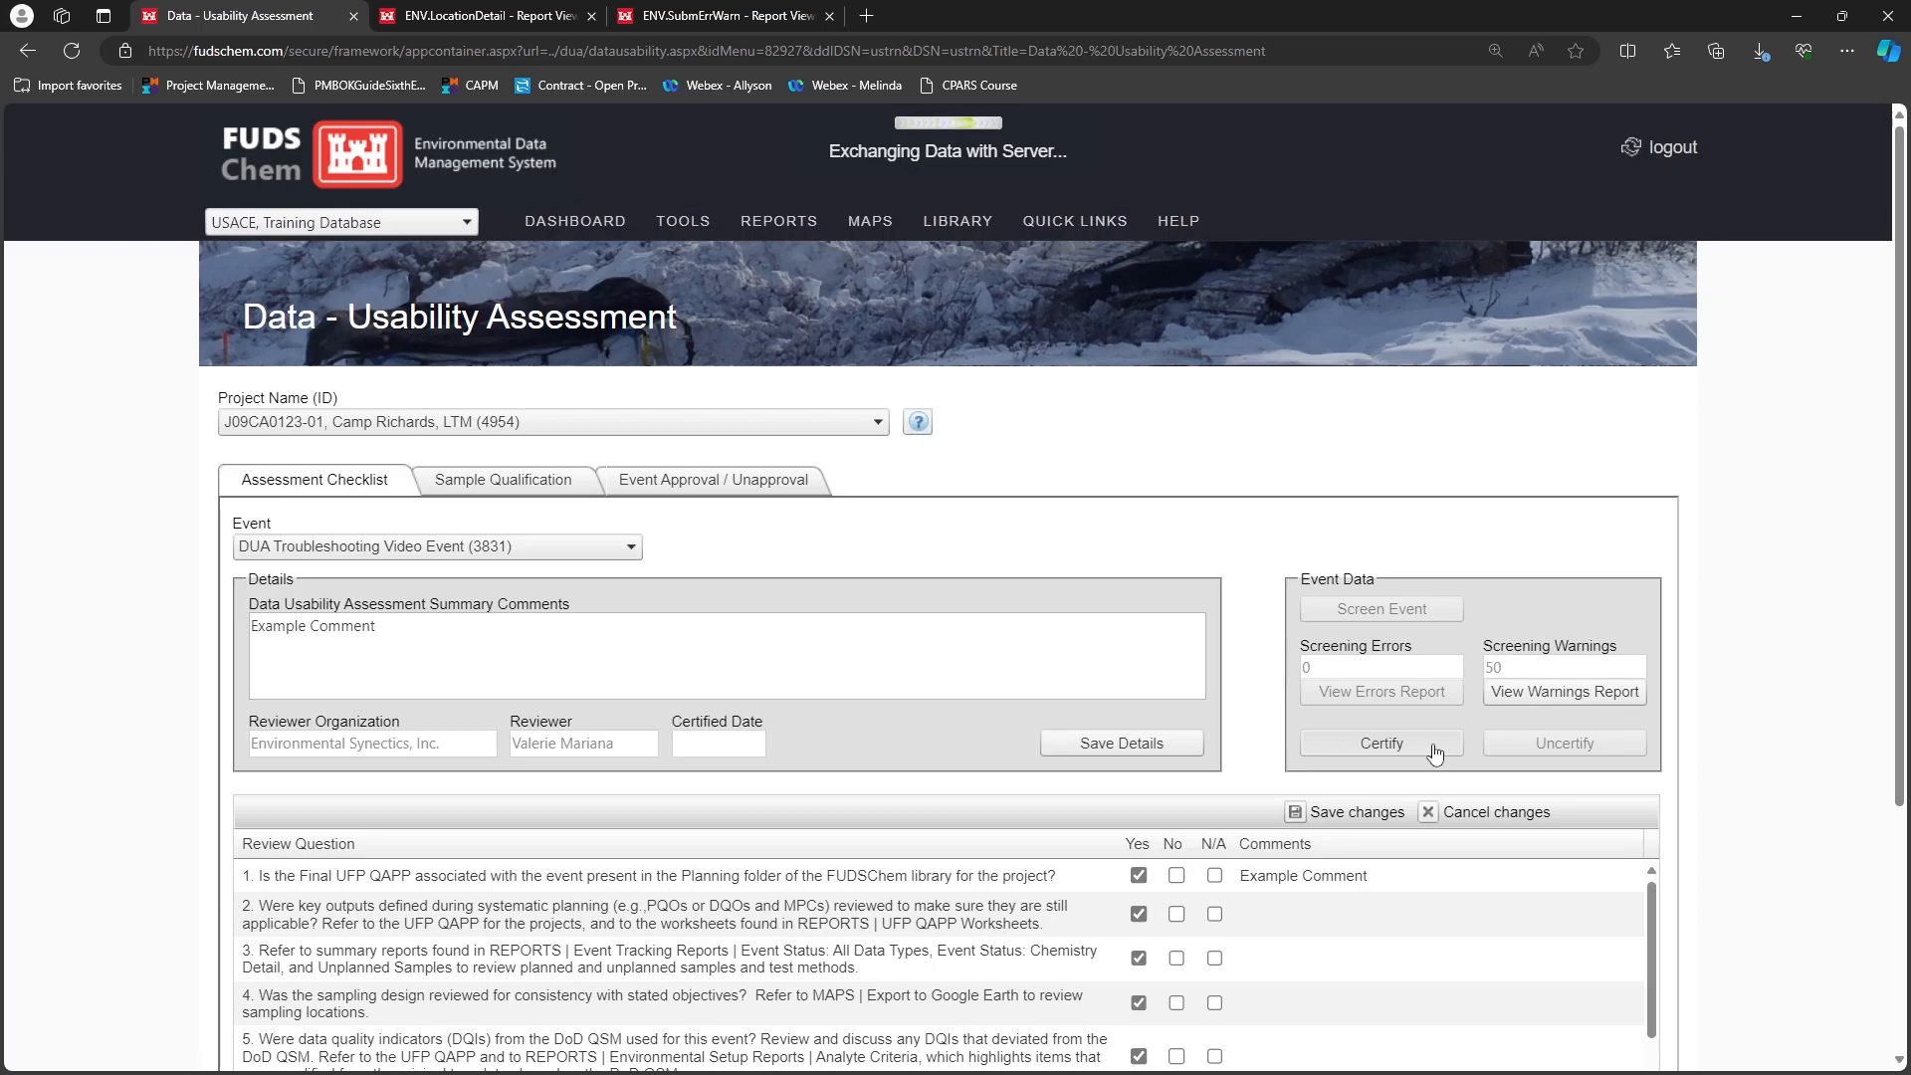